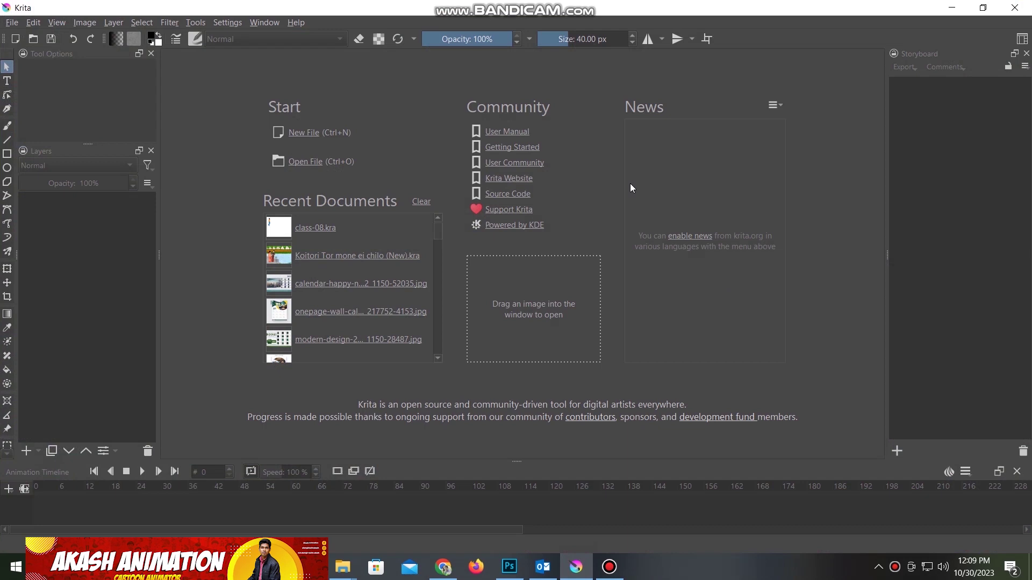
# - Create a new blank 1400 × 780 pixel canvas
pyautogui.click(315, 136)
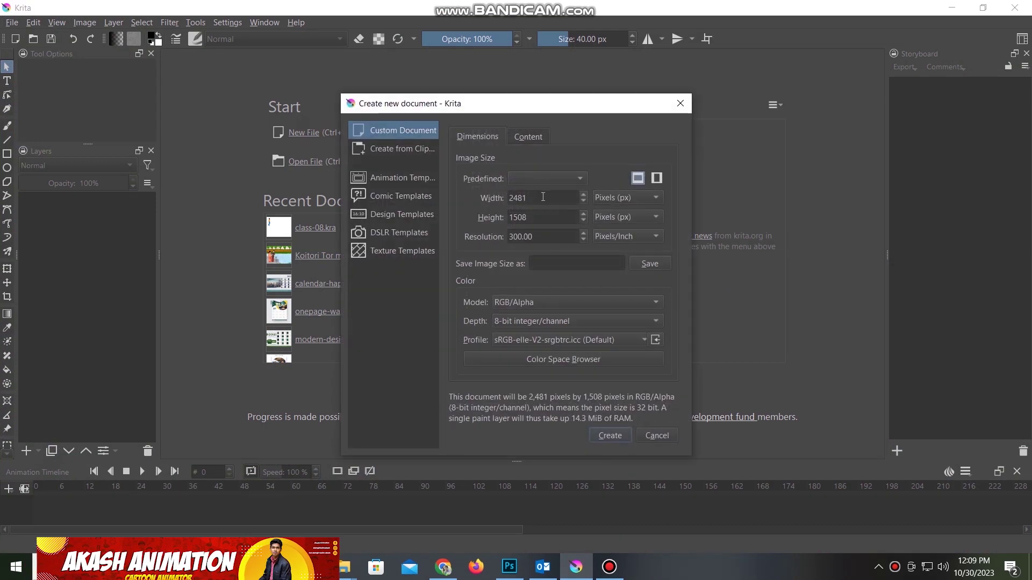
pyautogui.moveTo(542, 196); pyautogui.dragTo(450, 198)
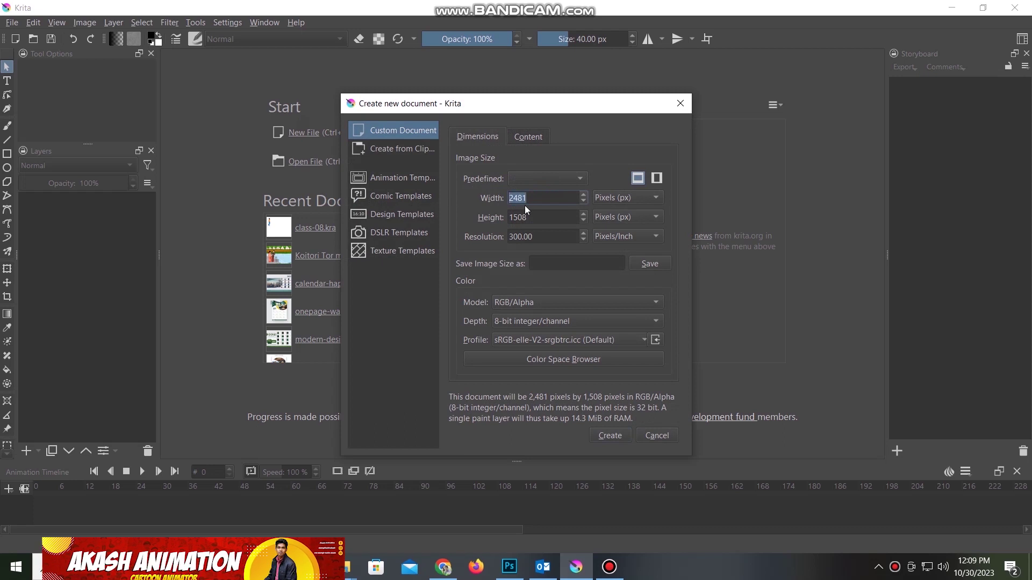
pyautogui.write('1400')
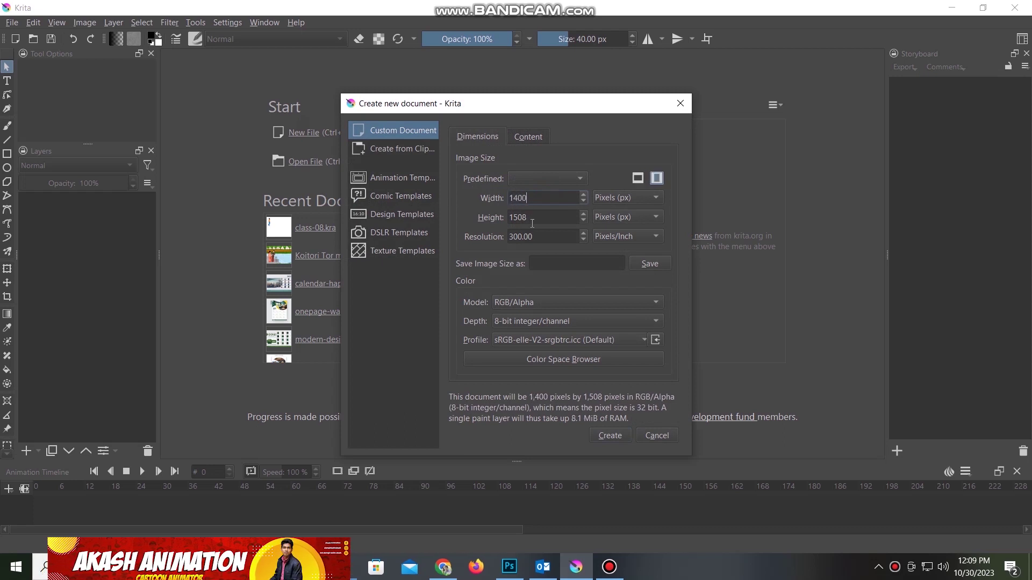
pyautogui.click(534, 217)
pyautogui.moveTo(531, 217); pyautogui.dragTo(487, 219)
pyautogui.write('780')
pyautogui.click(612, 435)
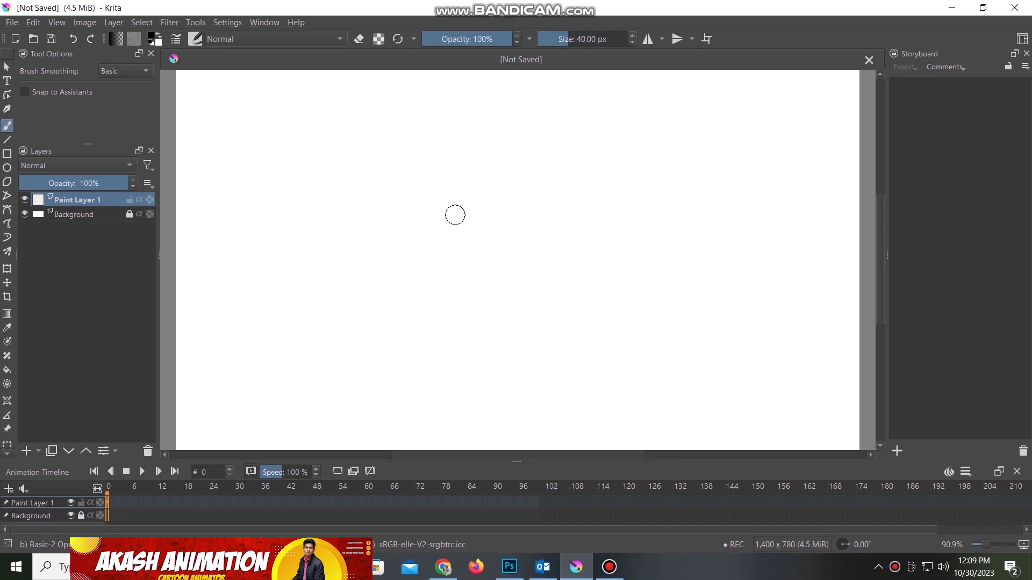
# - Zoom out to see the whole canvas and return to the village image search results
pyautogui.press('-')
pyautogui.press('-')
pyautogui.press('-')
pyautogui.scroll(2, 562, 262)
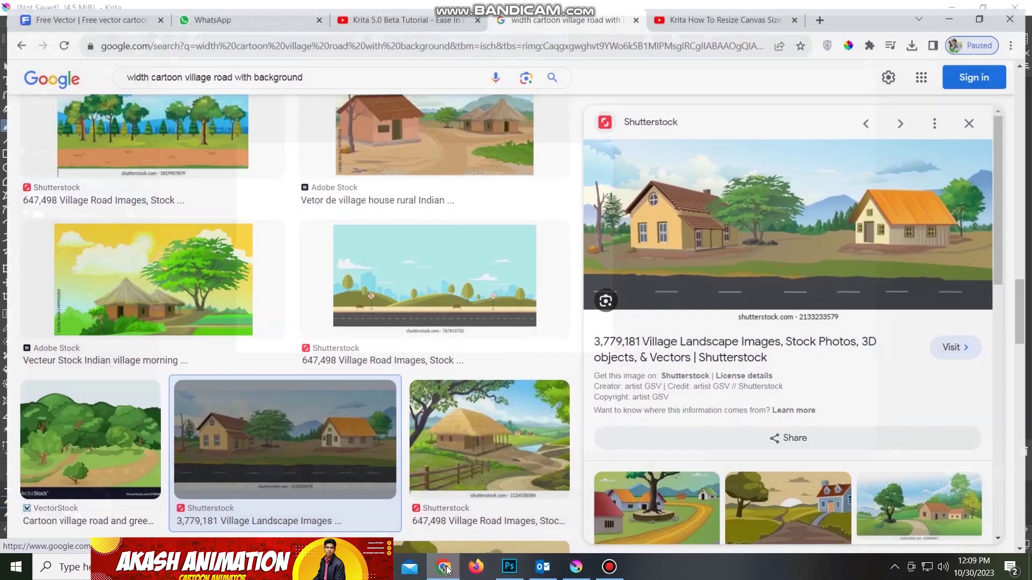
pyautogui.click(443, 567)
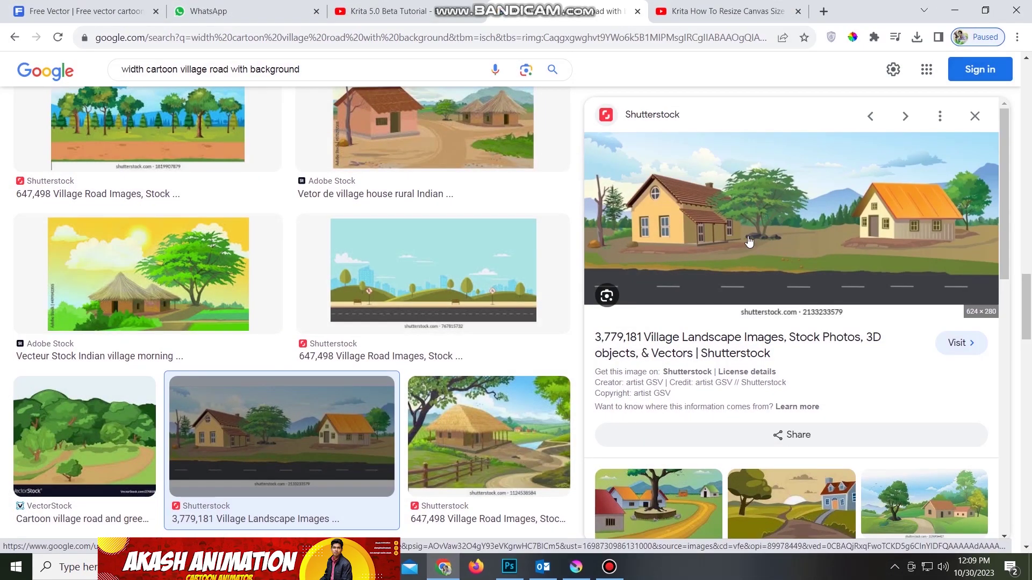
# - Save the village road image to Class-08, replacing the old copy, and drag it onto the canvas
pyautogui.rightClick(731, 200)
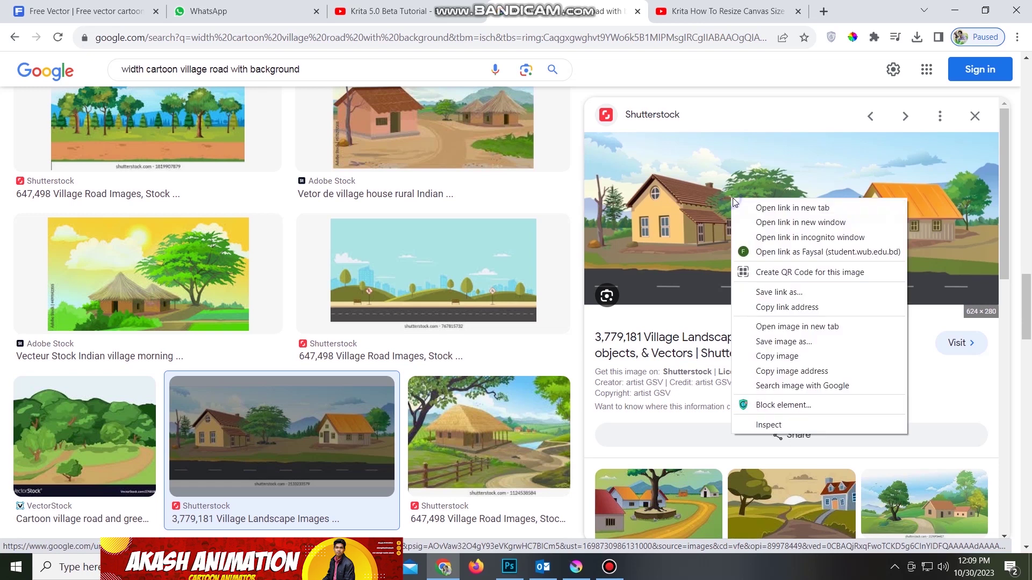
pyautogui.click(774, 342)
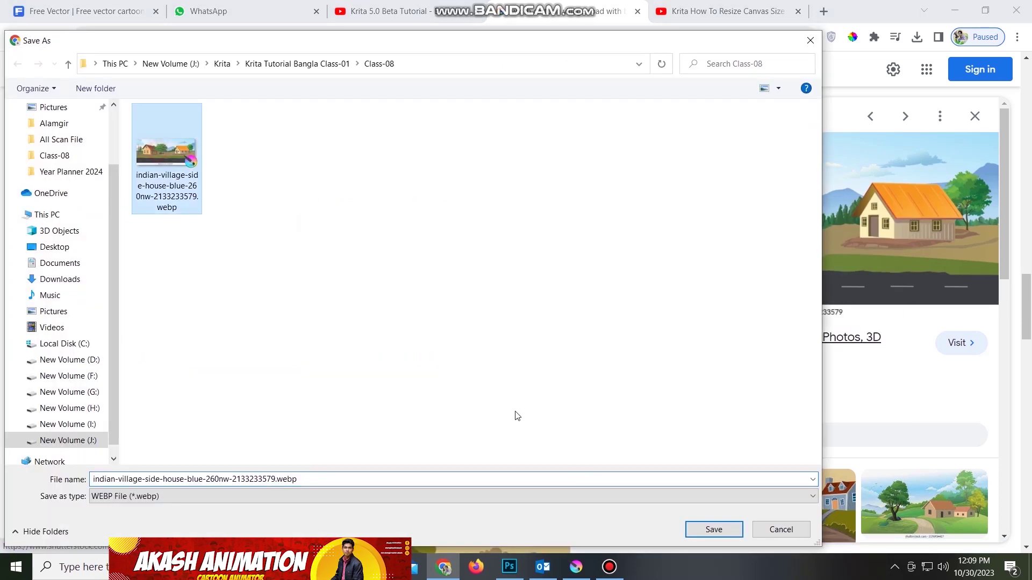
pyautogui.click(703, 530)
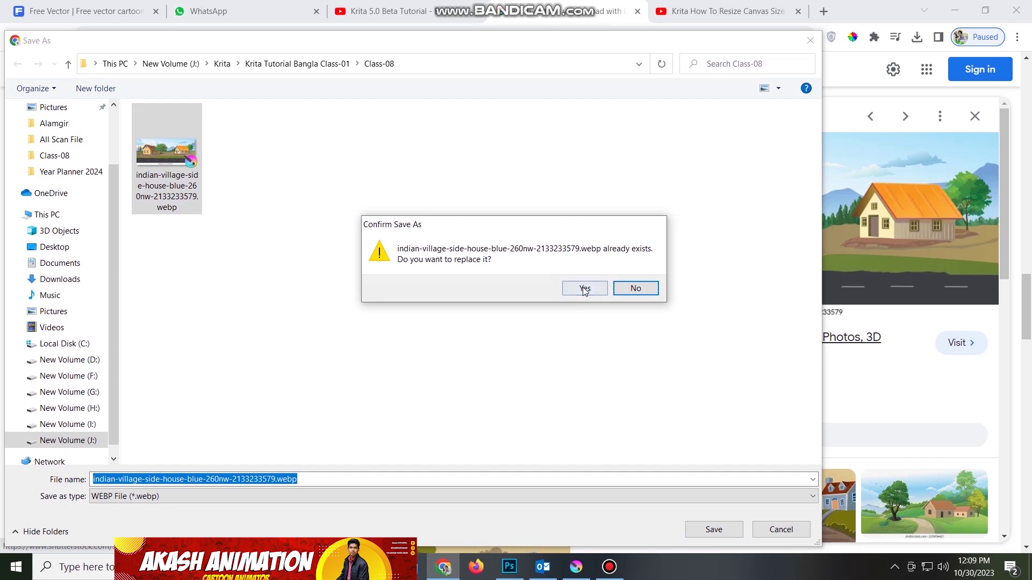
pyautogui.click(585, 289)
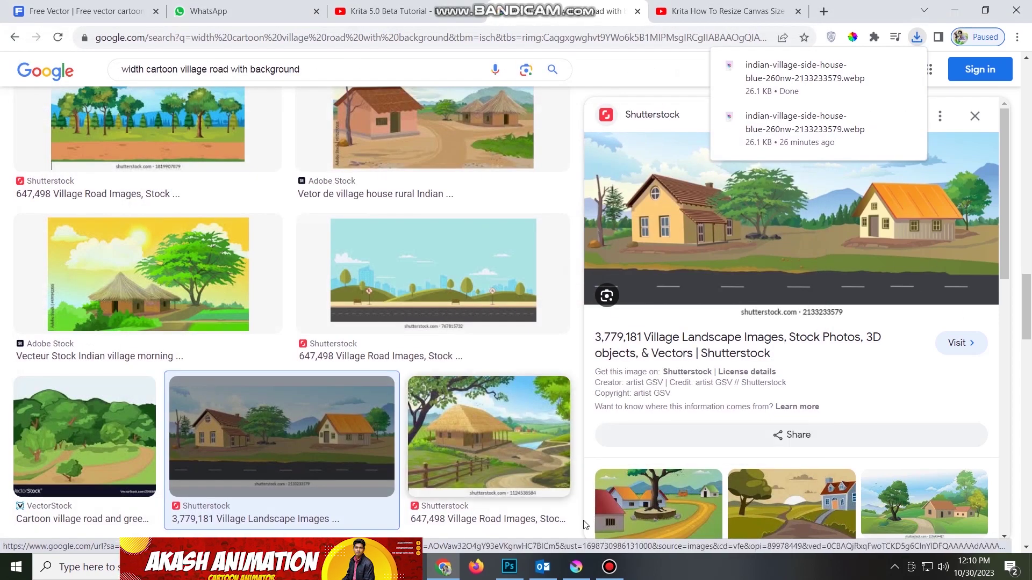
pyautogui.moveTo(413, 566)
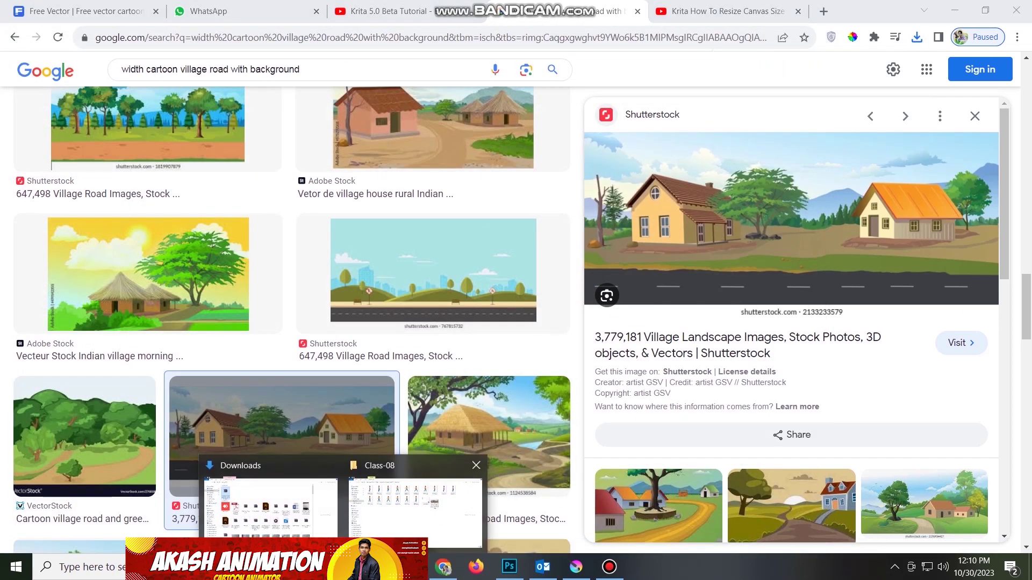
pyautogui.click(414, 505)
pyautogui.moveTo(674, 215); pyautogui.dragTo(408, 272)
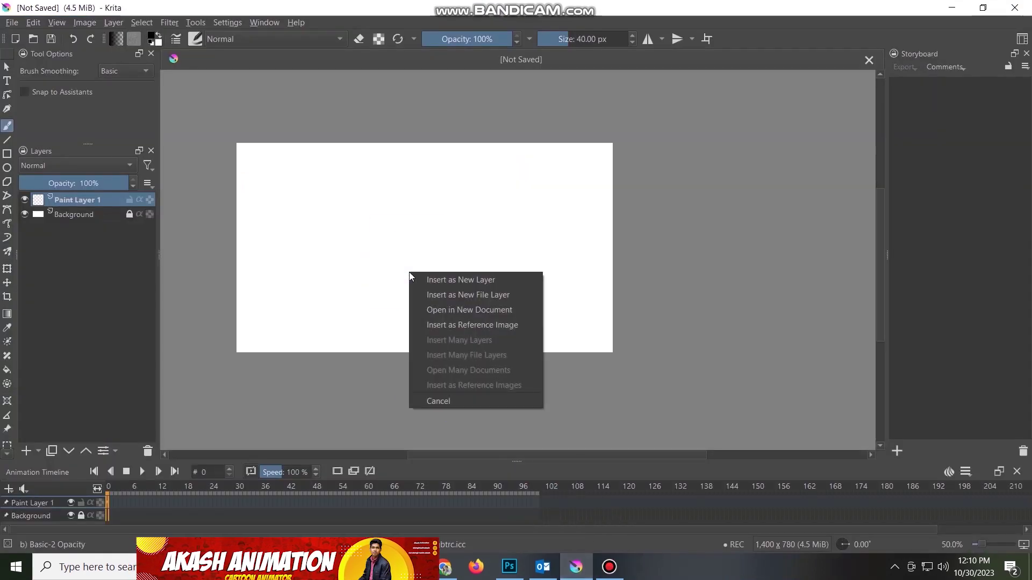
# - Insert the dropped village image as a new layer with the default import settings
pyautogui.click(448, 279)
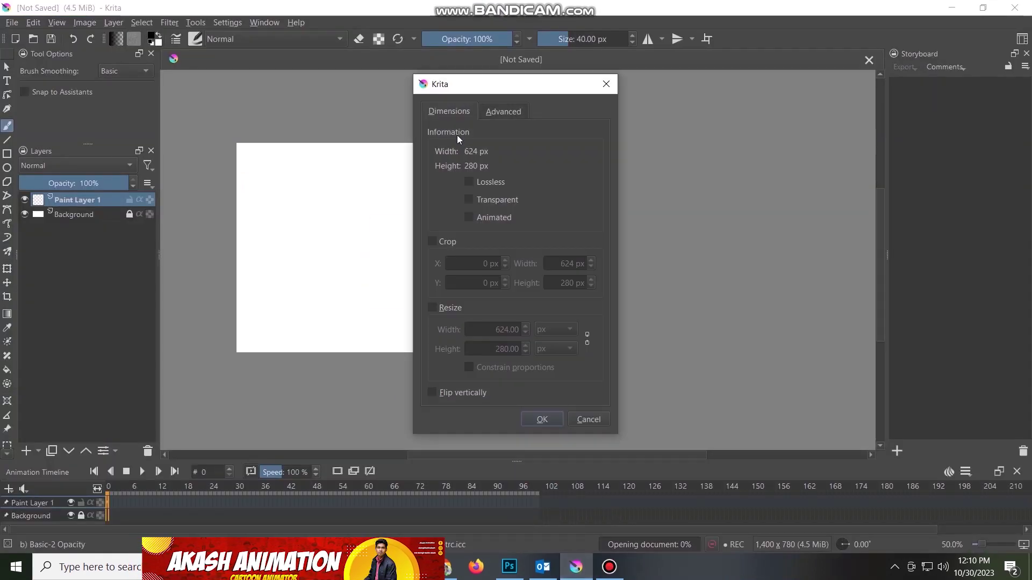
pyautogui.click(542, 420)
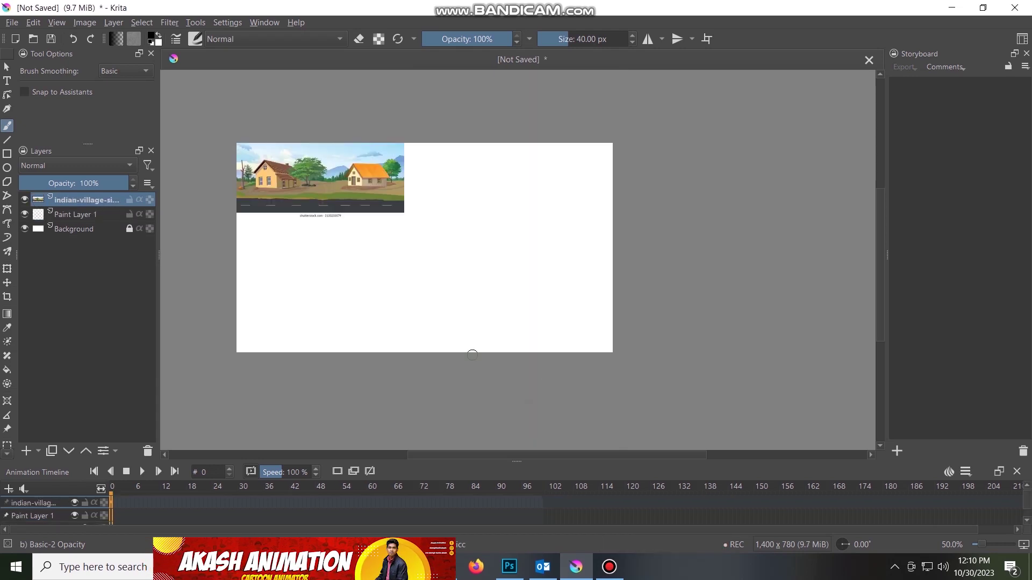
pyautogui.scroll(-1, 380, 252)
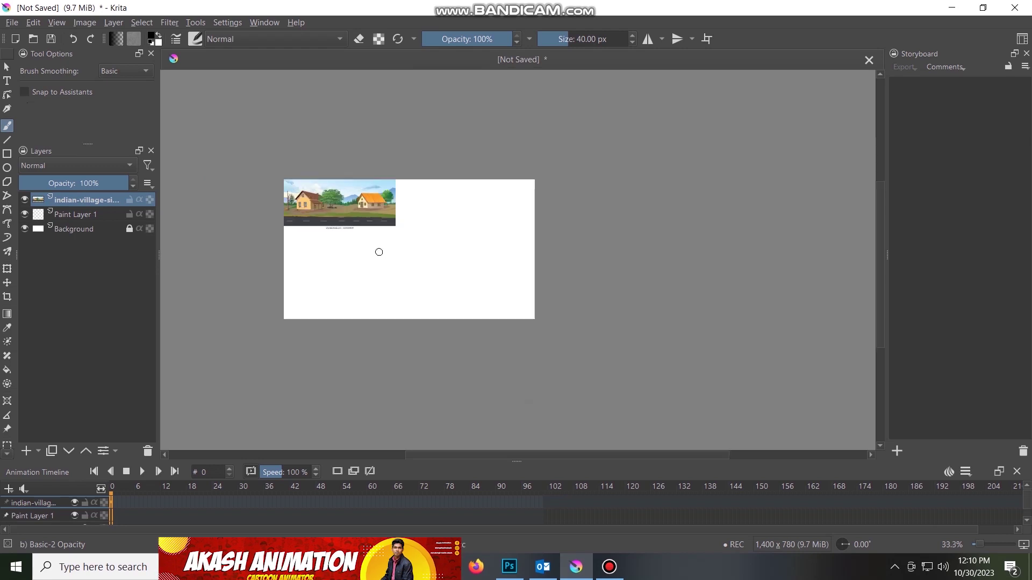
pyautogui.scroll(1, 301, 203)
pyautogui.scroll(3, 301, 202)
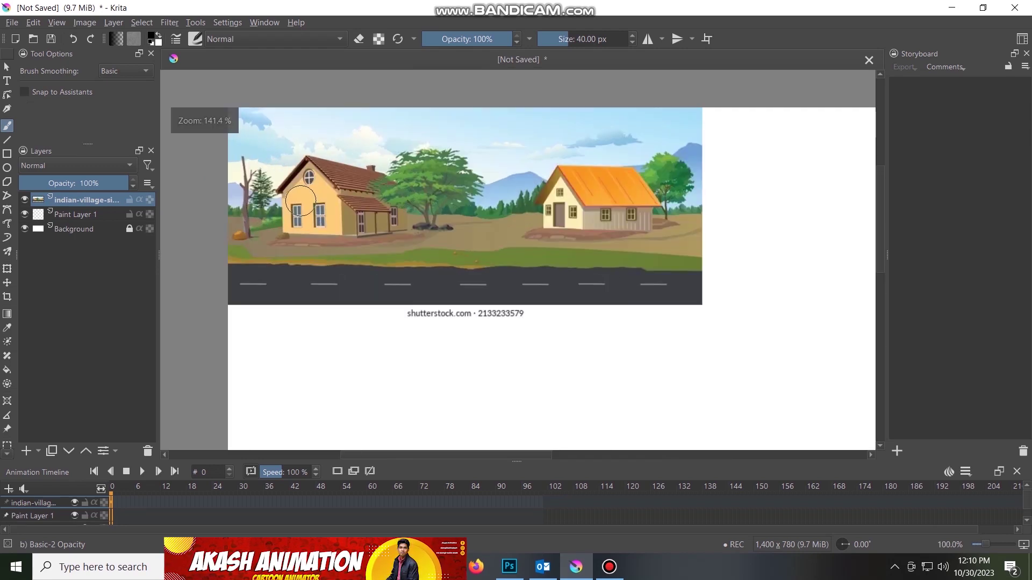
pyautogui.click(7, 296)
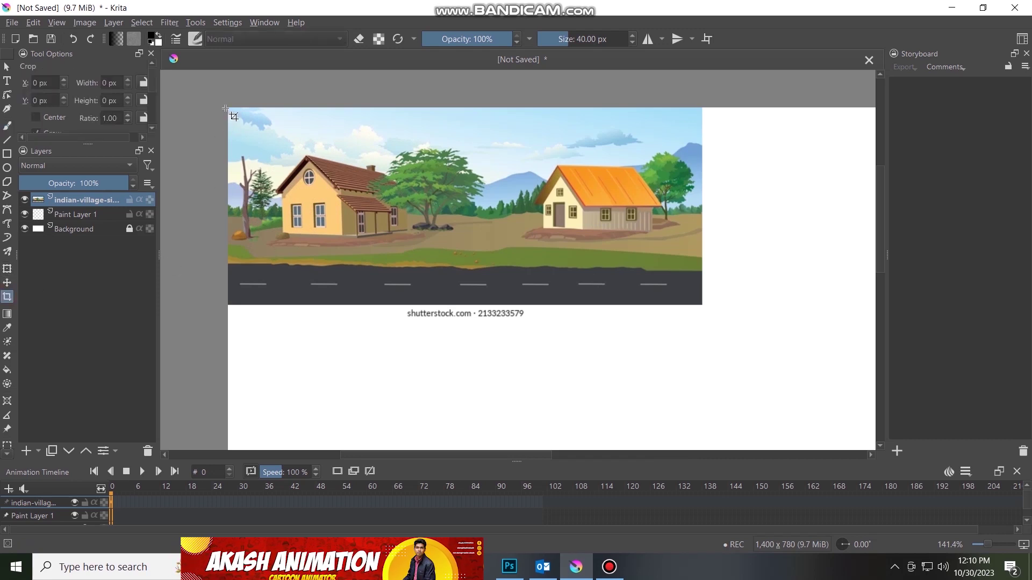
# - Crop the canvas to the 624 × 260 village picture, dropping the white area and credit line
pyautogui.moveTo(226, 106); pyautogui.dragTo(701, 305)
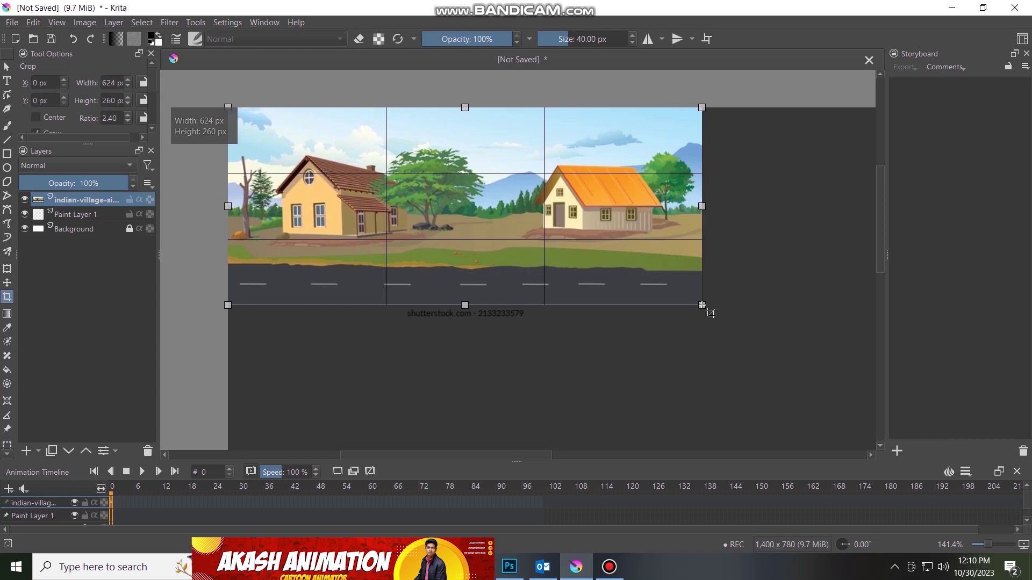
pyautogui.rightClick(567, 197)
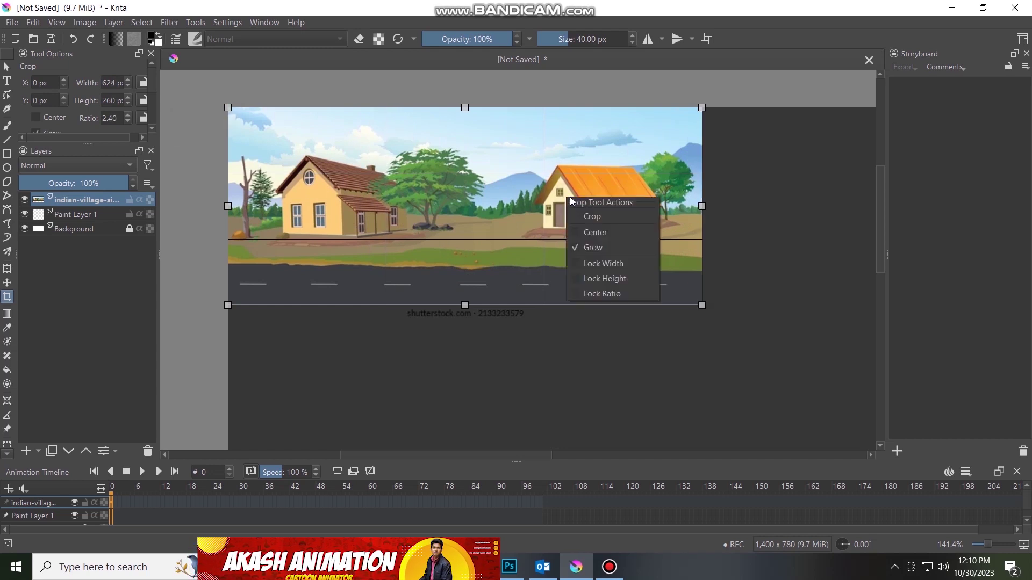
pyautogui.click(593, 215)
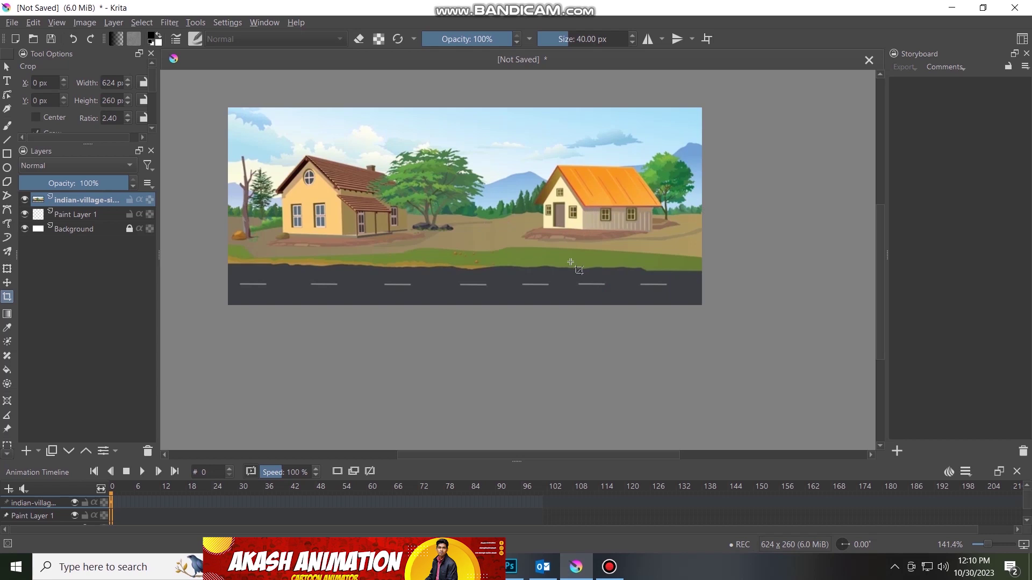
pyautogui.scroll(-1, 571, 262)
pyautogui.scroll(-3, 488, 257)
pyautogui.scroll(2, 484, 255)
pyautogui.scroll(1, 417, 245)
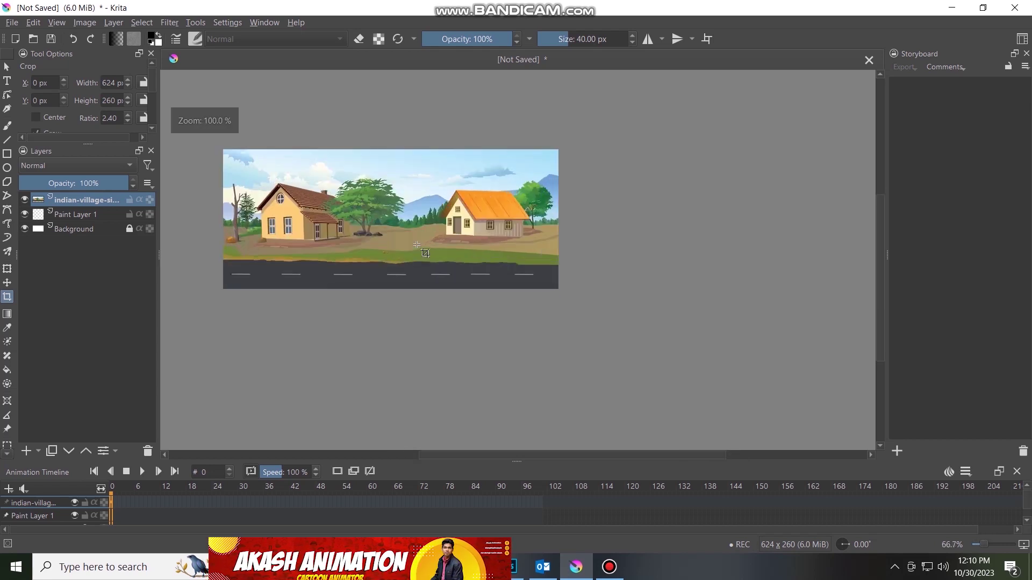
pyautogui.scroll(-1, 425, 250)
pyautogui.scroll(-1, 422, 252)
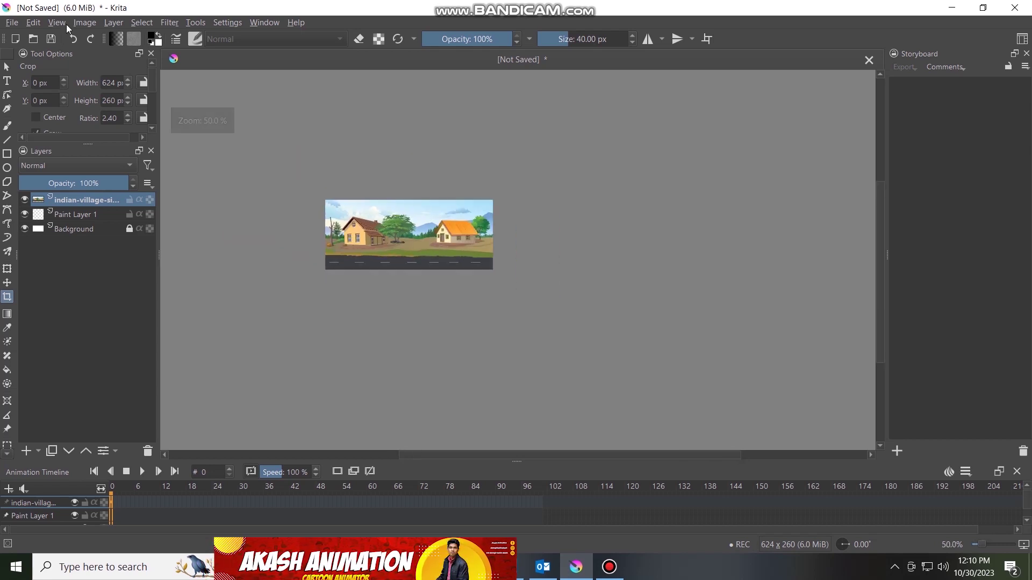
pyautogui.click(86, 22)
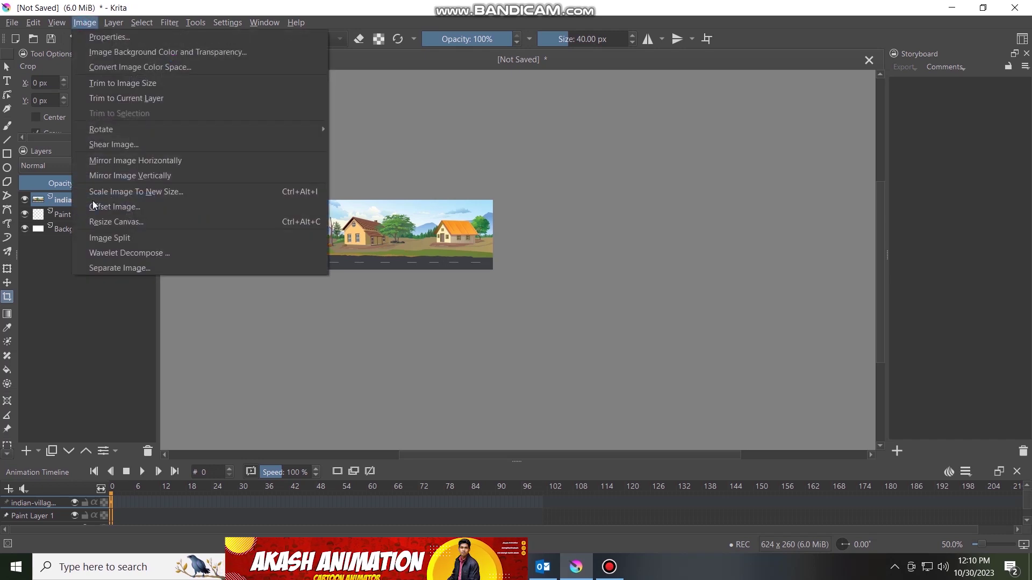
# - Resize the canvas to width 1400 and height 1200 pixels
pyautogui.click(116, 222)
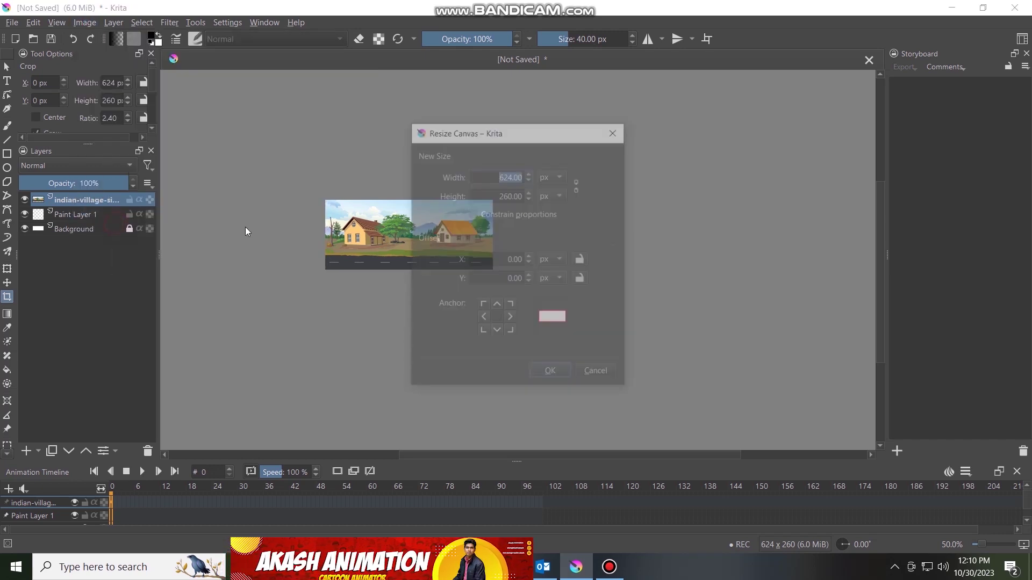
pyautogui.moveTo(498, 177); pyautogui.dragTo(541, 177)
pyautogui.write('14')
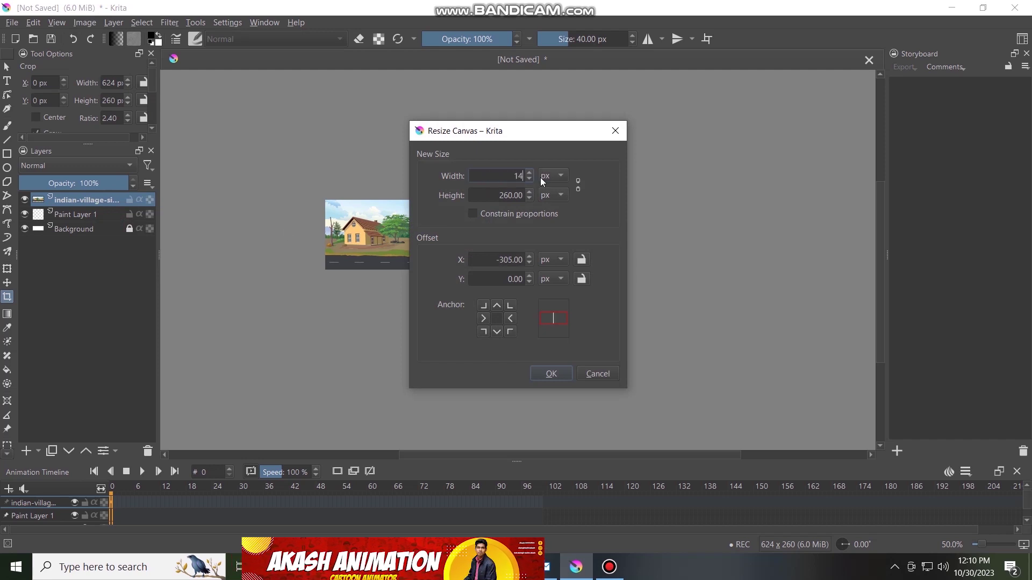
pyautogui.write('00')
pyautogui.doubleClick(499, 195)
pyautogui.write('1000')
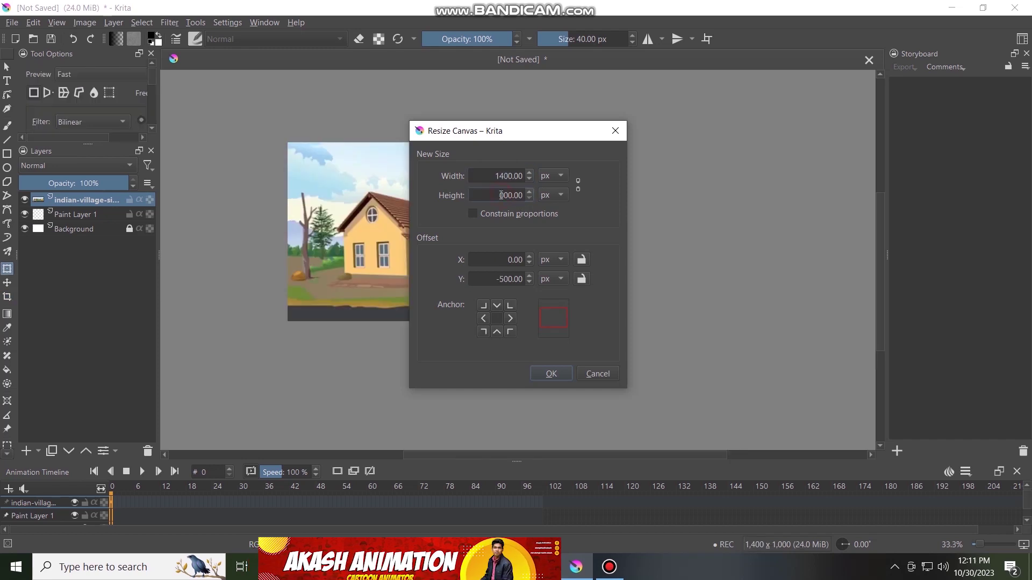
pyautogui.write('12')
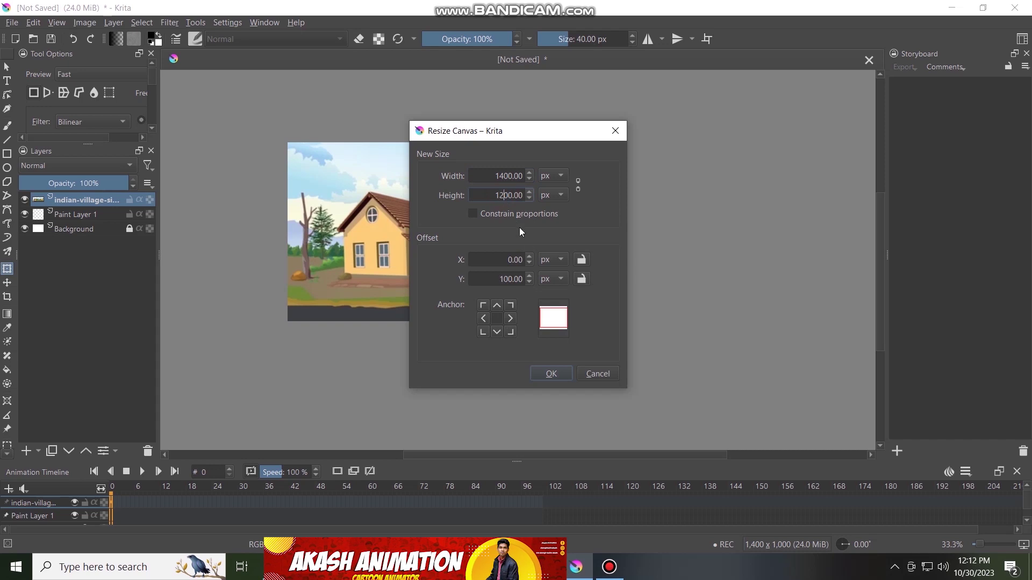
pyautogui.click(551, 374)
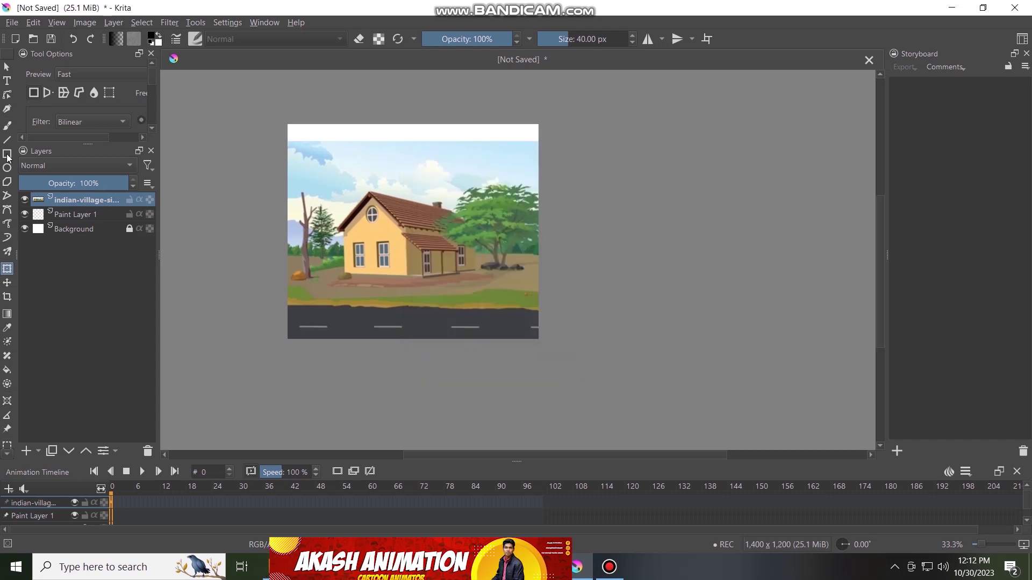
# - Move and enlarge the village layer, nudging it up and left over the white strip
pyautogui.click(4, 67)
pyautogui.click(7, 269)
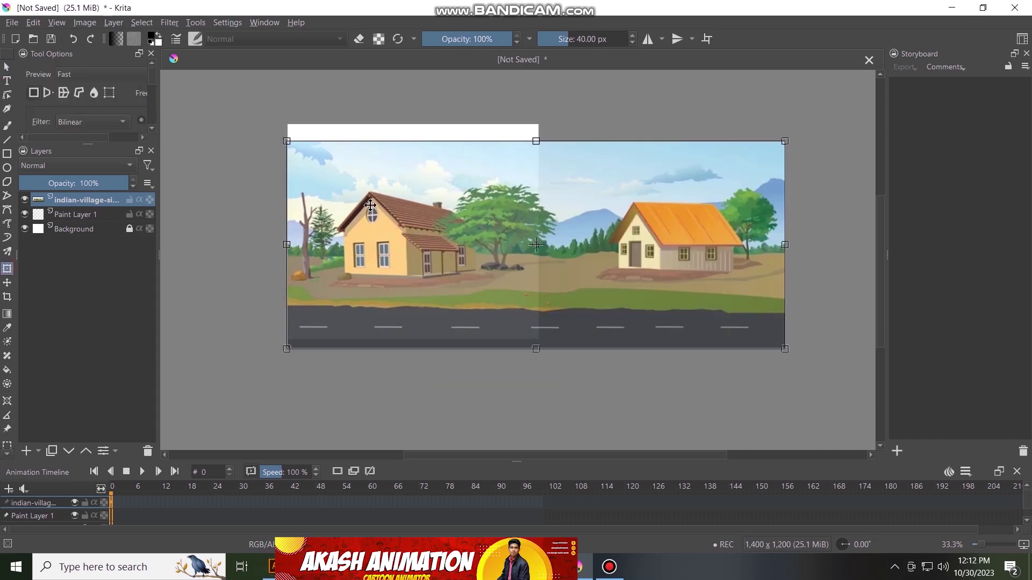
pyautogui.moveTo(346, 200); pyautogui.dragTo(350, 184)
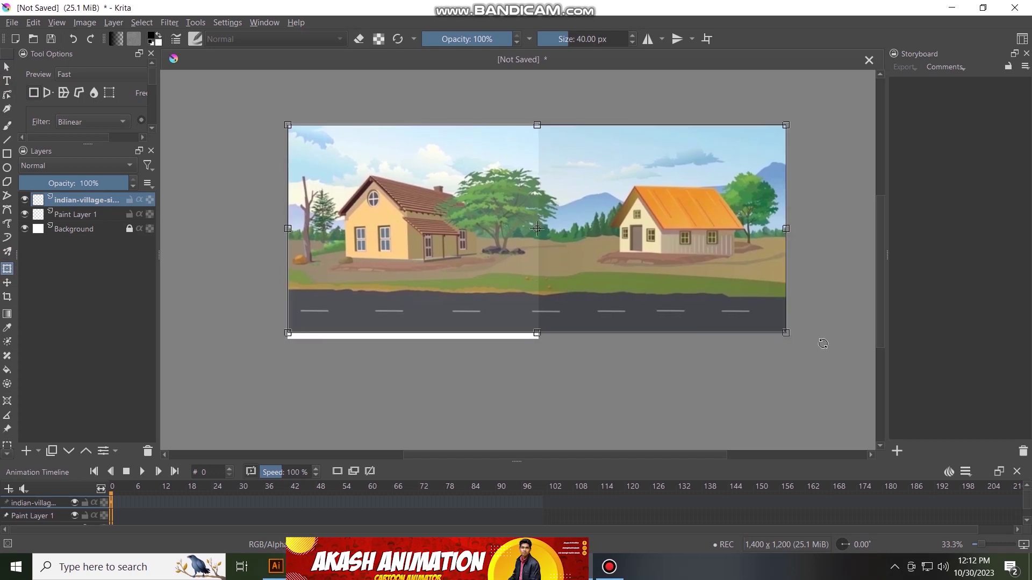
pyautogui.moveTo(787, 333); pyautogui.dragTo(793, 337)
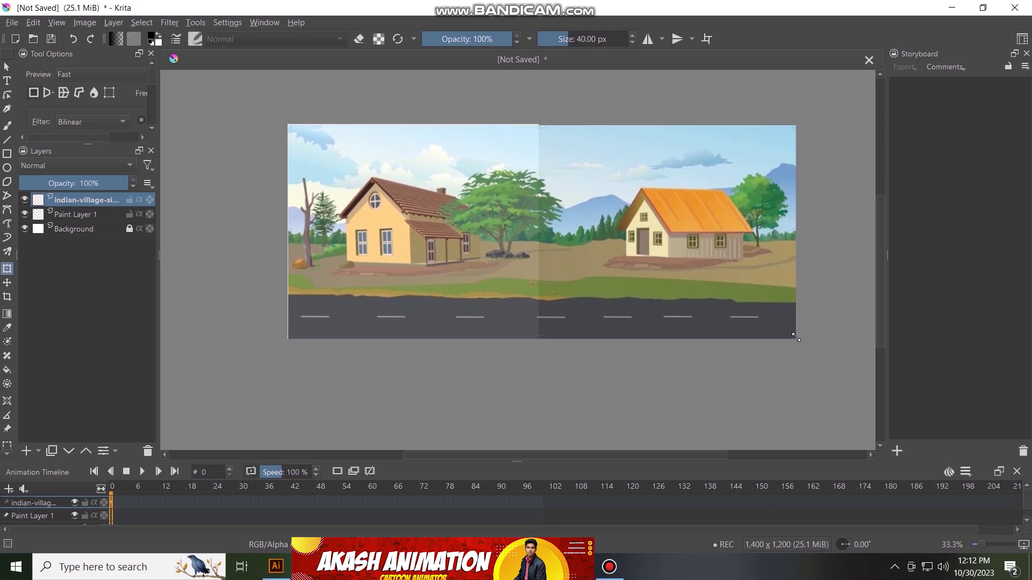
pyautogui.scroll(2, 276, 116)
pyautogui.scroll(4, 322, 145)
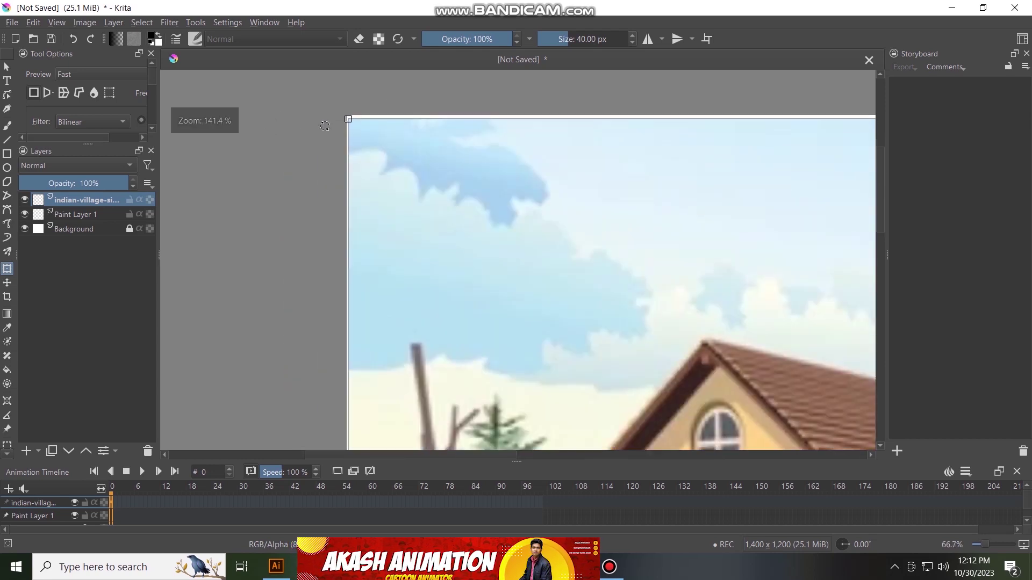
pyautogui.scroll(3, 370, 171)
pyautogui.press('Up')
pyautogui.press('Up')
pyautogui.press('Up')
pyautogui.press('Left')
pyautogui.press('Left')
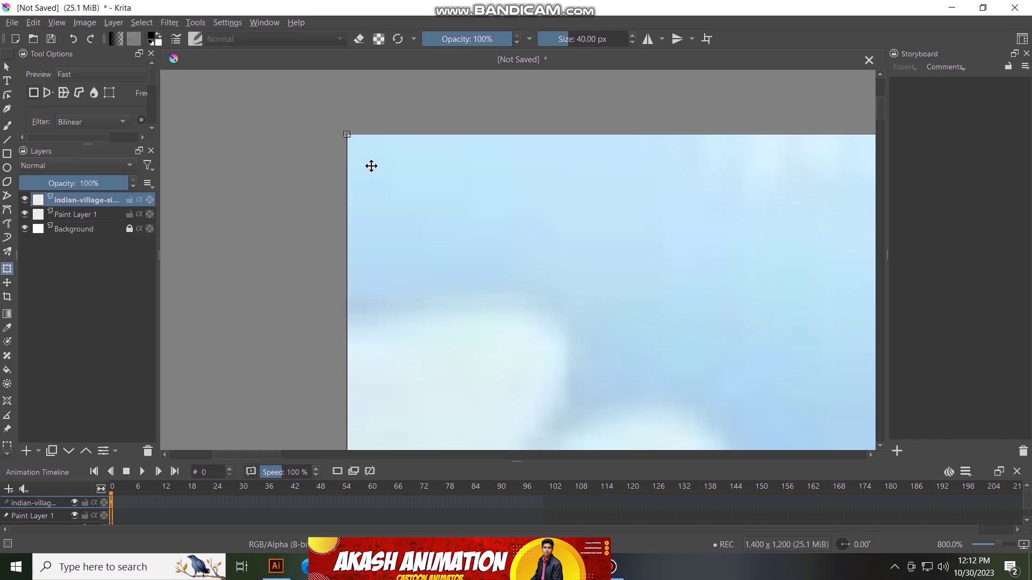
# - Check the village layer's framing with the Crop tool, then go back to Transform
pyautogui.scroll(-3, 370, 169)
pyautogui.scroll(-3, 371, 168)
pyautogui.scroll(1, 316, 136)
pyautogui.scroll(4, 376, 204)
pyautogui.scroll(-4, 430, 237)
pyautogui.scroll(4, 473, 252)
pyautogui.scroll(2, 435, 159)
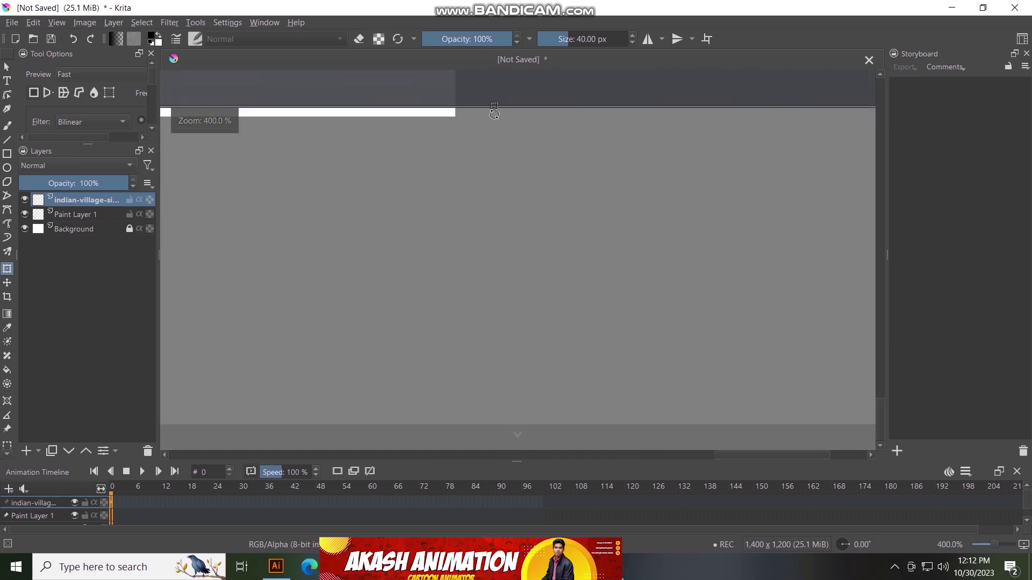
pyautogui.scroll(-1, 522, 308)
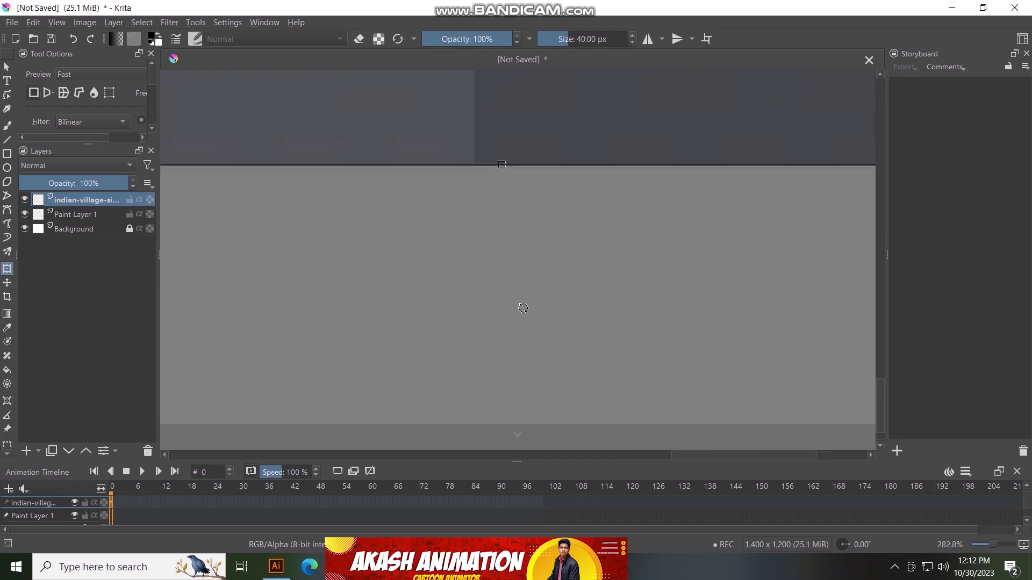
pyautogui.scroll(-3, 522, 308)
pyautogui.scroll(-4, 376, 284)
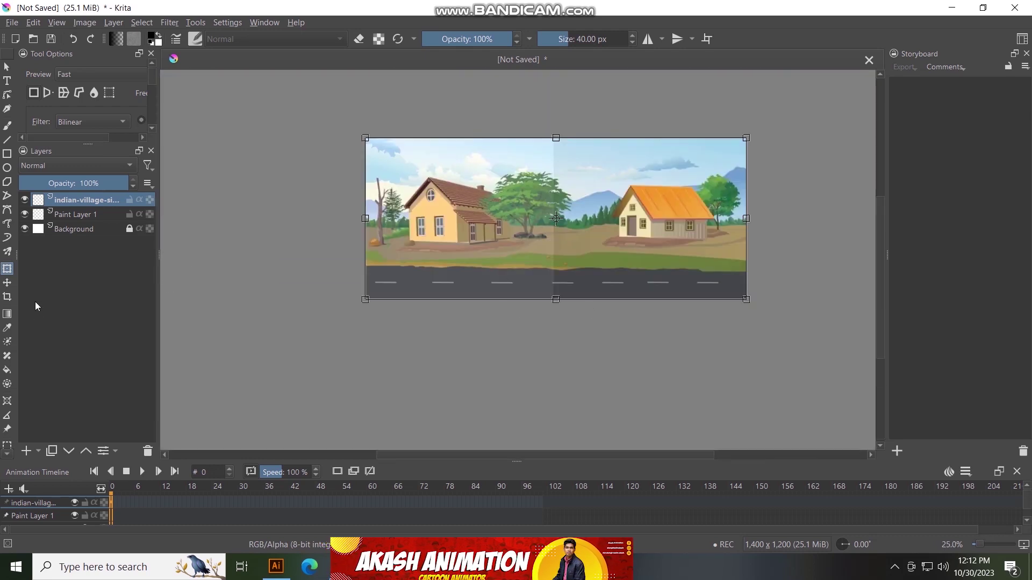
pyautogui.click(7, 298)
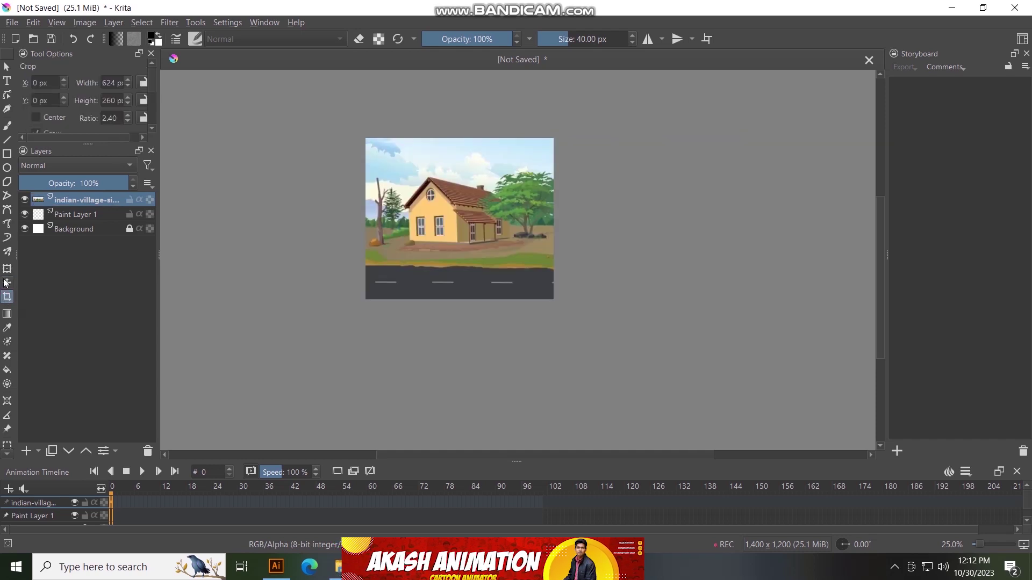
pyautogui.click(7, 269)
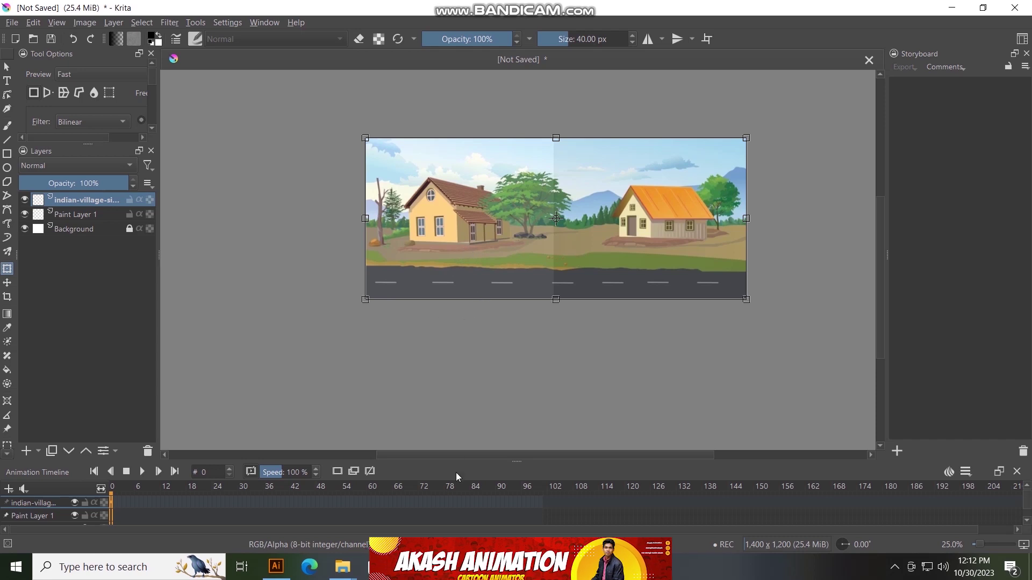
pyautogui.hotkey('alt', 'Tab')
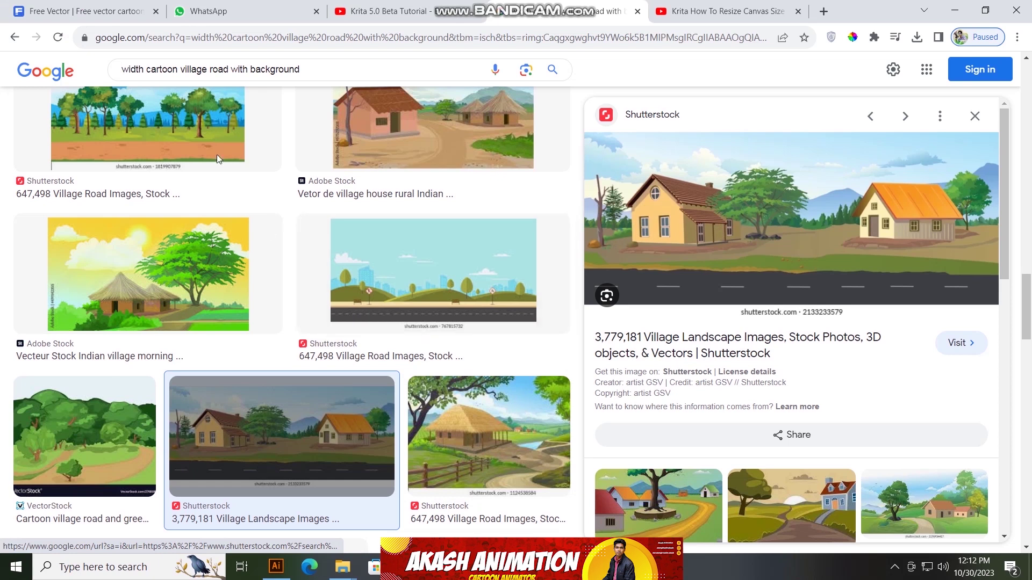
# - Download the orange walking-man frame set from Freepik as a free download
pyautogui.click(100, 6)
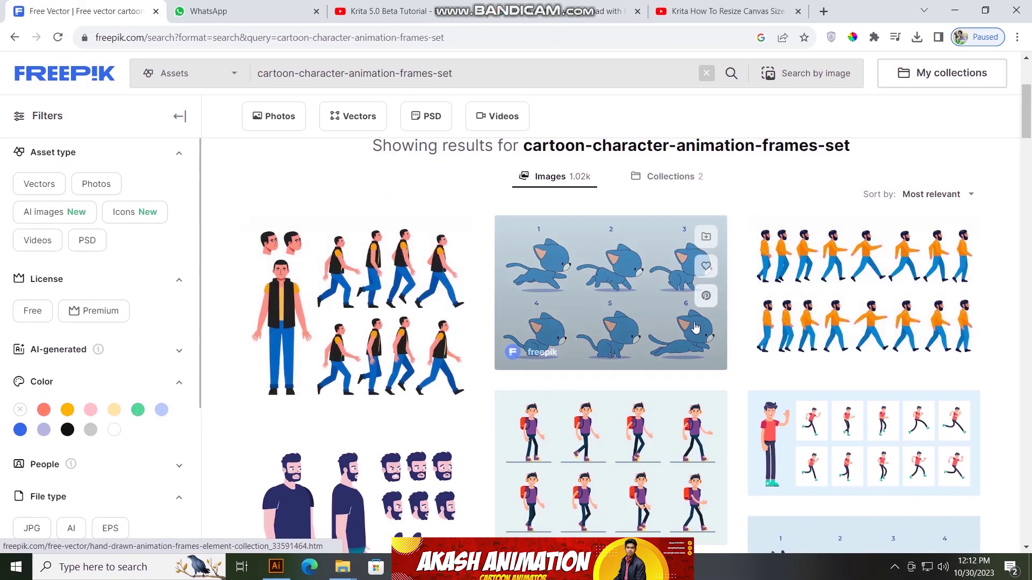
pyautogui.click(850, 285)
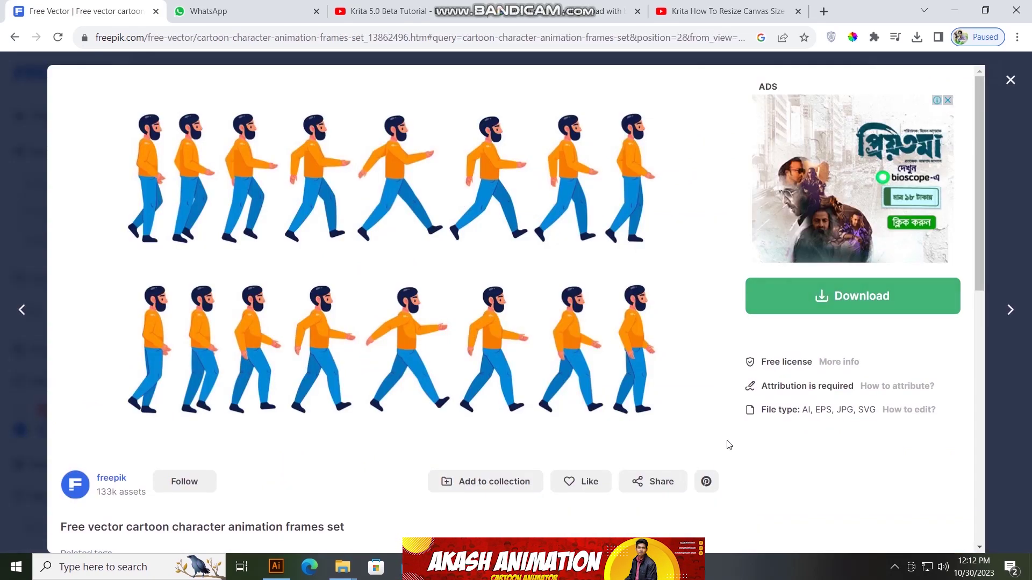
pyautogui.click(866, 308)
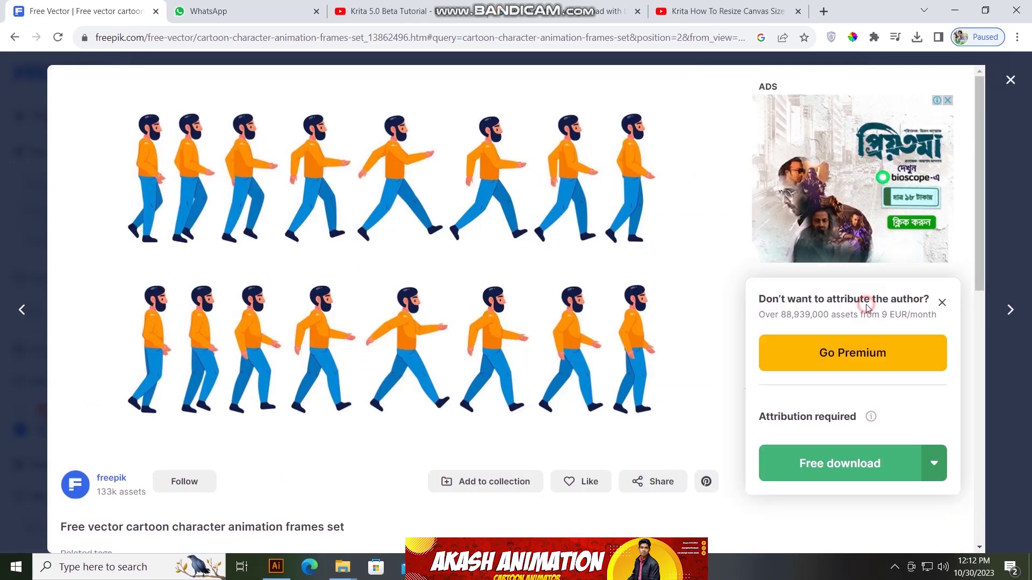
pyautogui.click(848, 463)
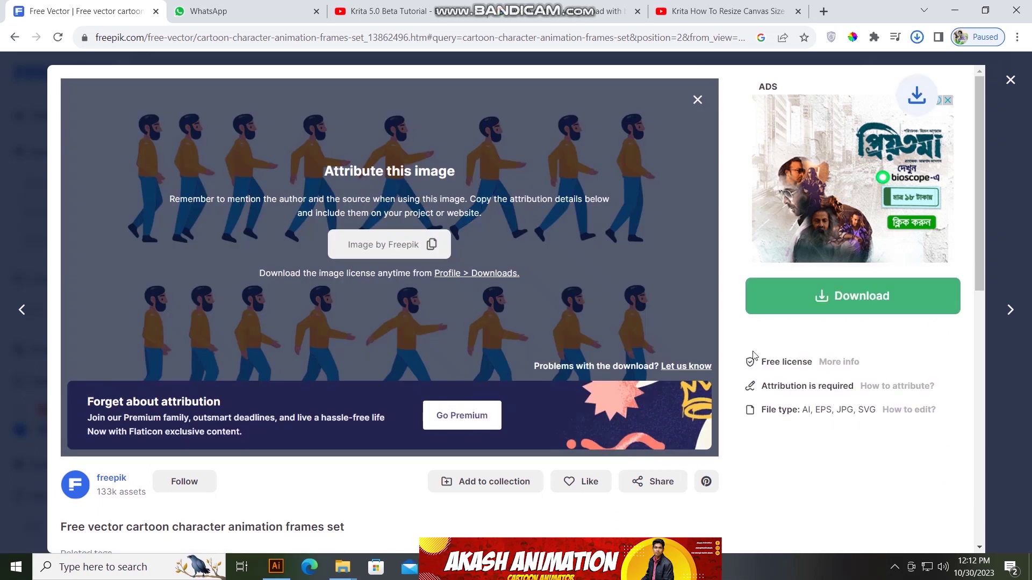
pyautogui.click(696, 100)
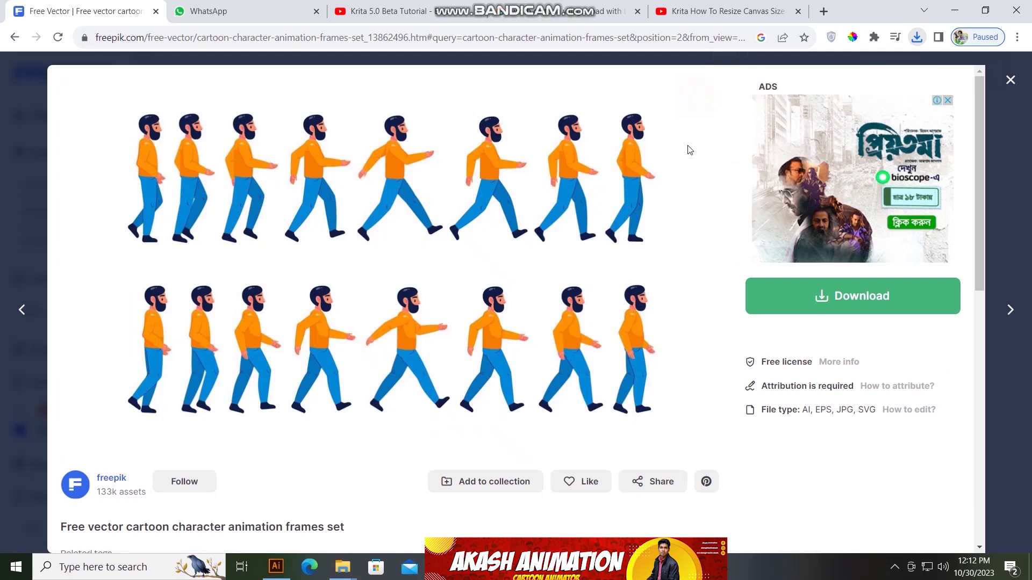
# - Open the downloaded archive and launch its 5363763.ai artwork file
pyautogui.click(916, 38)
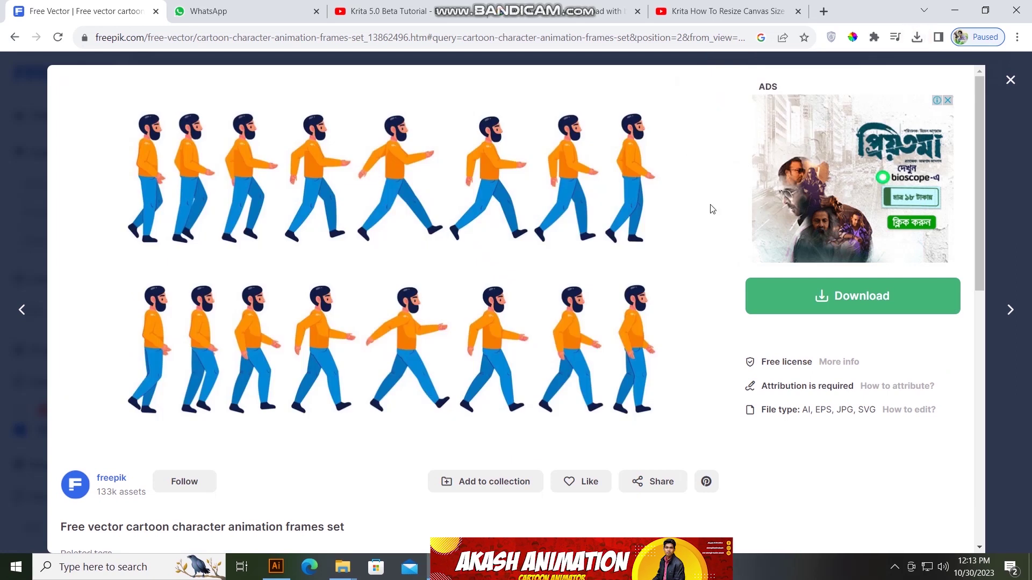
pyautogui.click(916, 38)
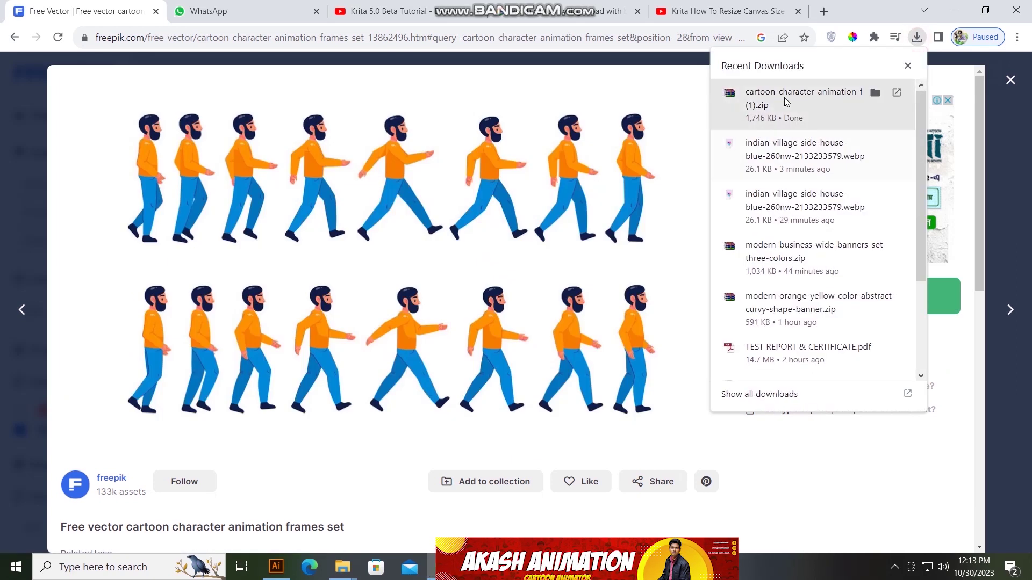
pyautogui.click(811, 97)
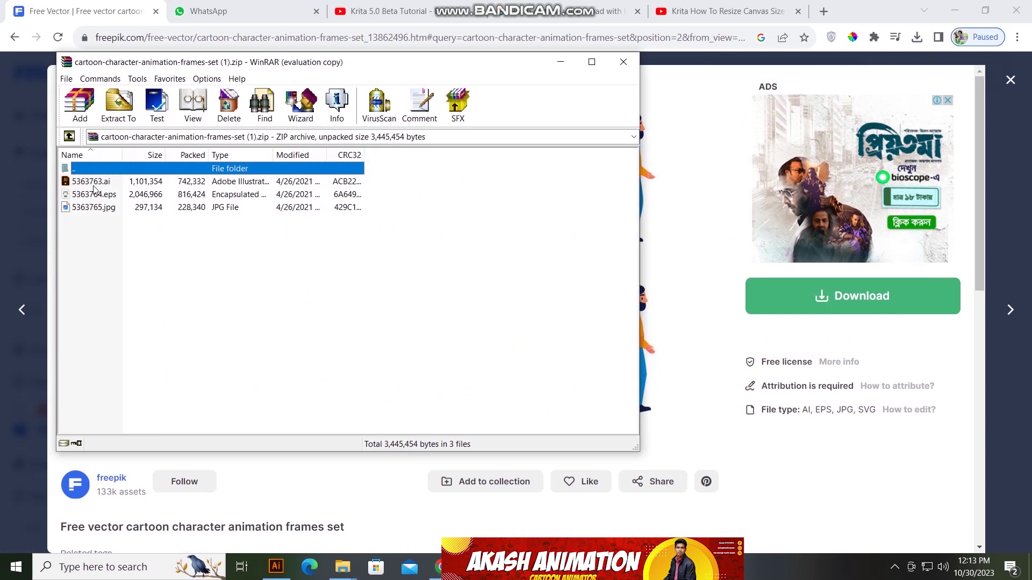
pyautogui.click(442, 206)
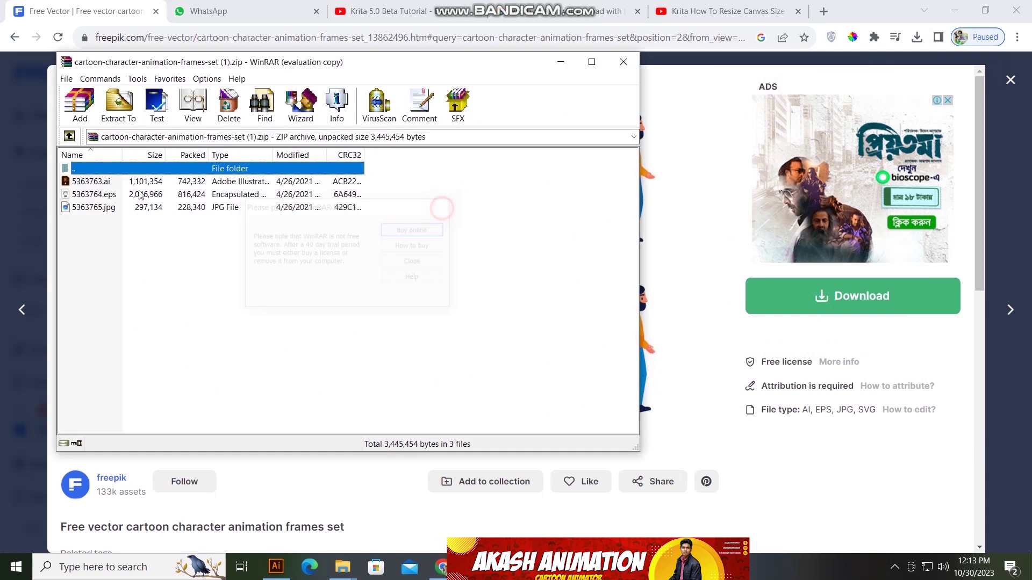
pyautogui.doubleClick(89, 181)
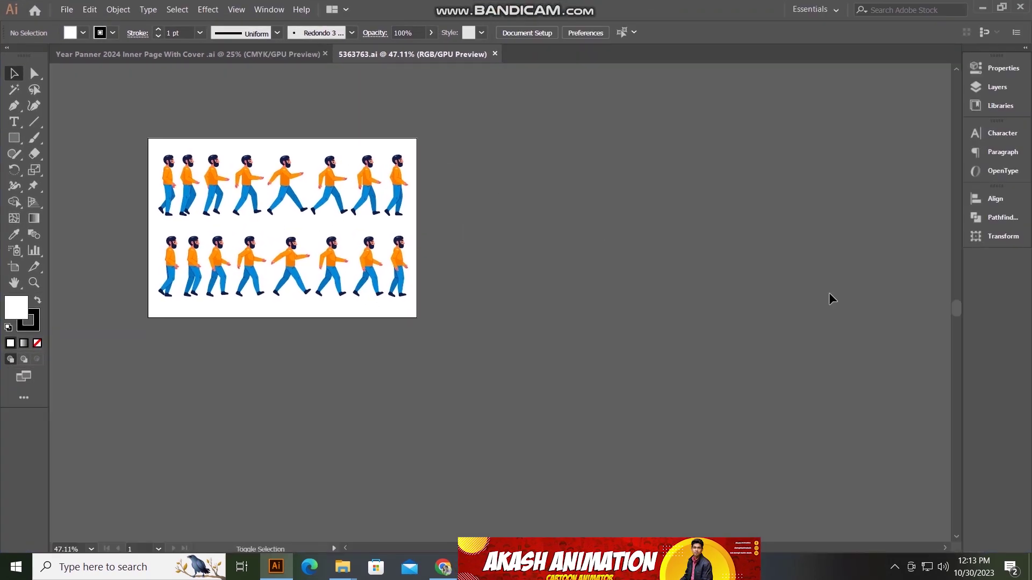
# - Scale the walking-figure group up from its corner and move it left
pyautogui.scroll(-2, 708, 291)
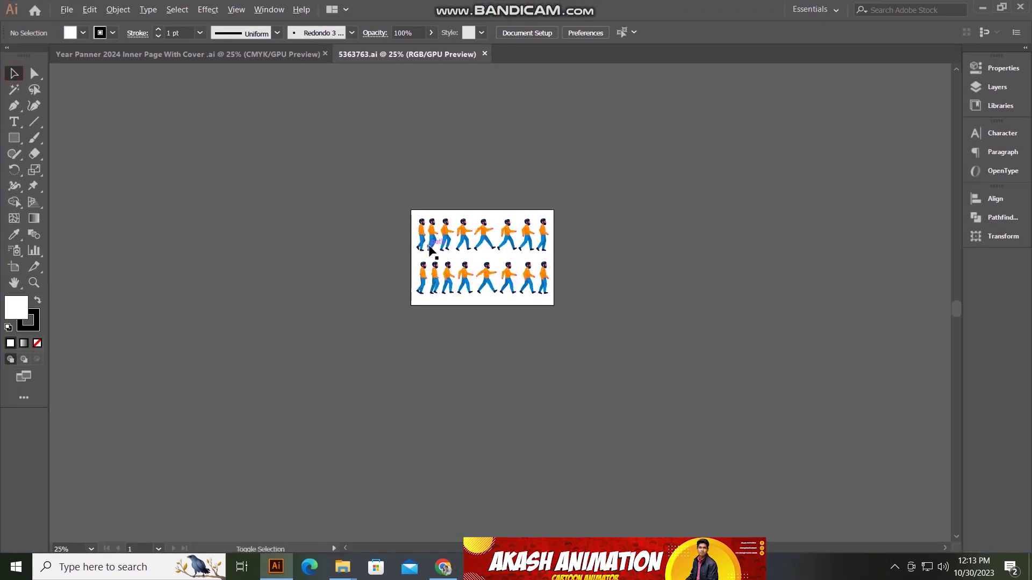
pyautogui.scroll(-1, 440, 249)
pyautogui.click(450, 268)
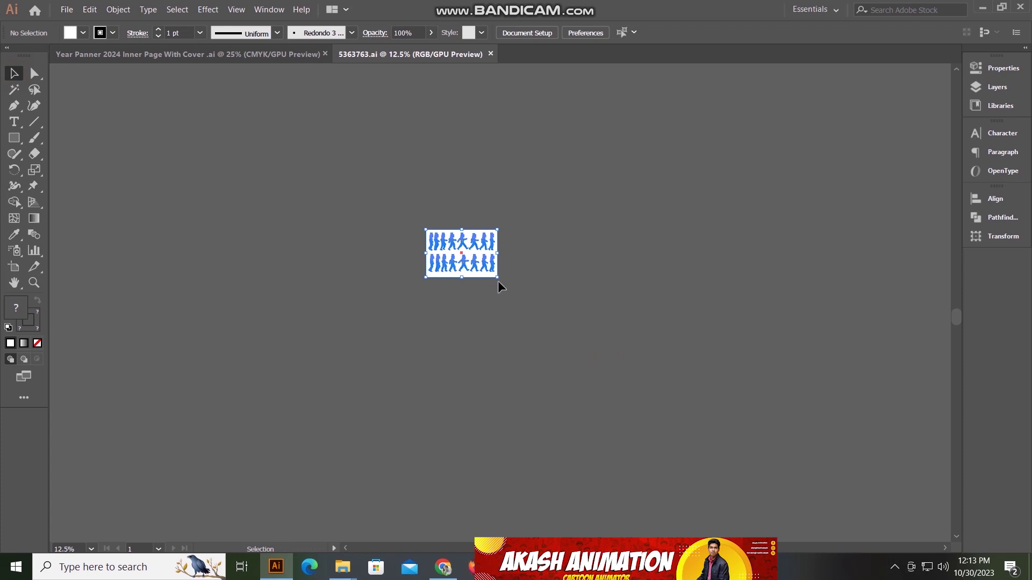
pyautogui.click(518, 276)
pyautogui.scroll(5, 477, 237)
pyautogui.click(538, 205)
pyautogui.scroll(-5, 442, 200)
pyautogui.moveTo(352, 172); pyautogui.dragTo(482, 265)
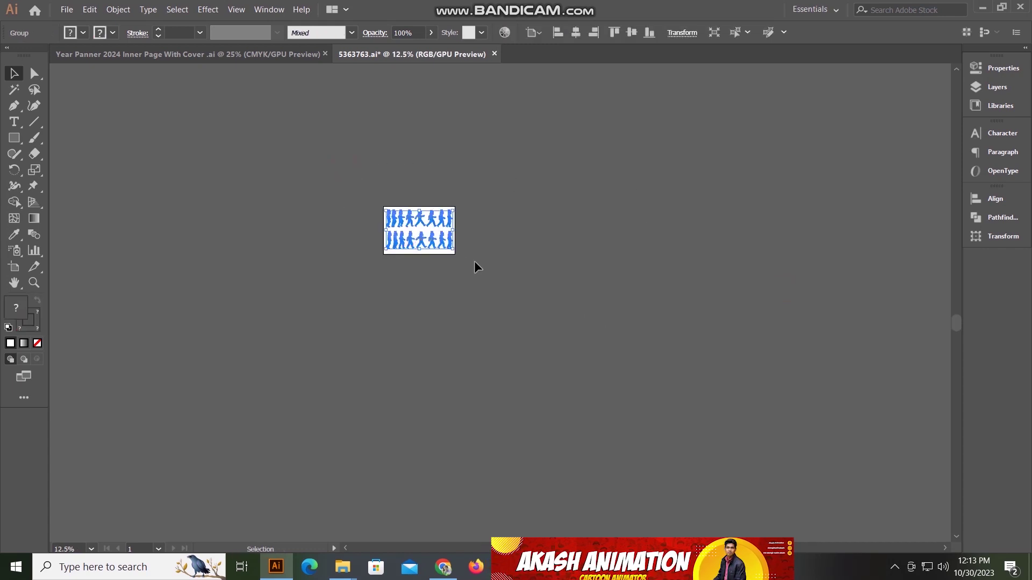
pyautogui.moveTo(451, 250)
pyautogui.mouseDown()
pyautogui.moveTo(711, 432)
pyautogui.moveTo(715, 410)
pyautogui.mouseUp()
pyautogui.hotkey('ctrl', '-')
pyautogui.hotkey('ctrl', '-')
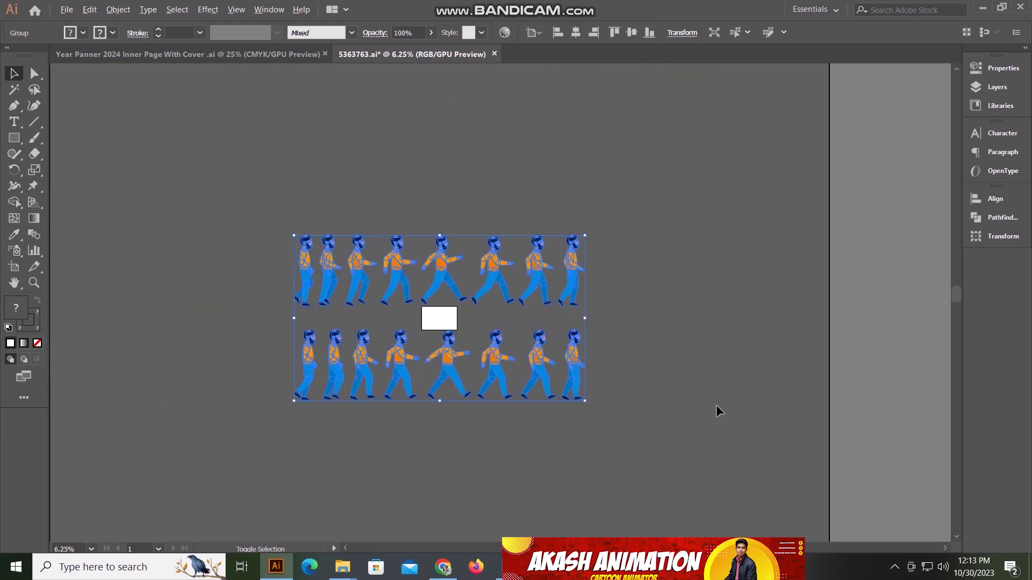
pyautogui.hotkey('ctrl', '-')
pyautogui.moveTo(499, 289); pyautogui.dragTo(401, 289)
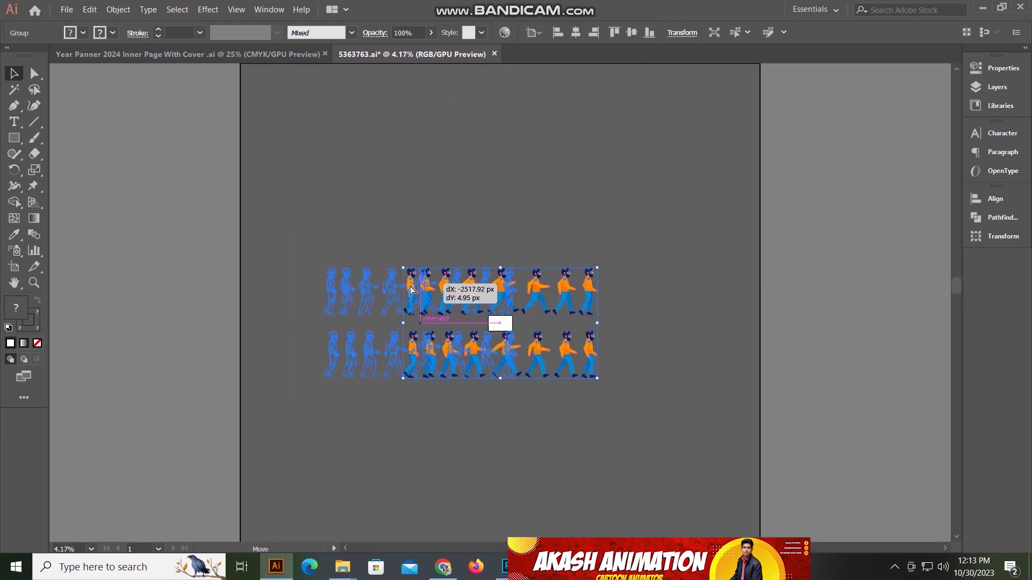
pyautogui.click(584, 419)
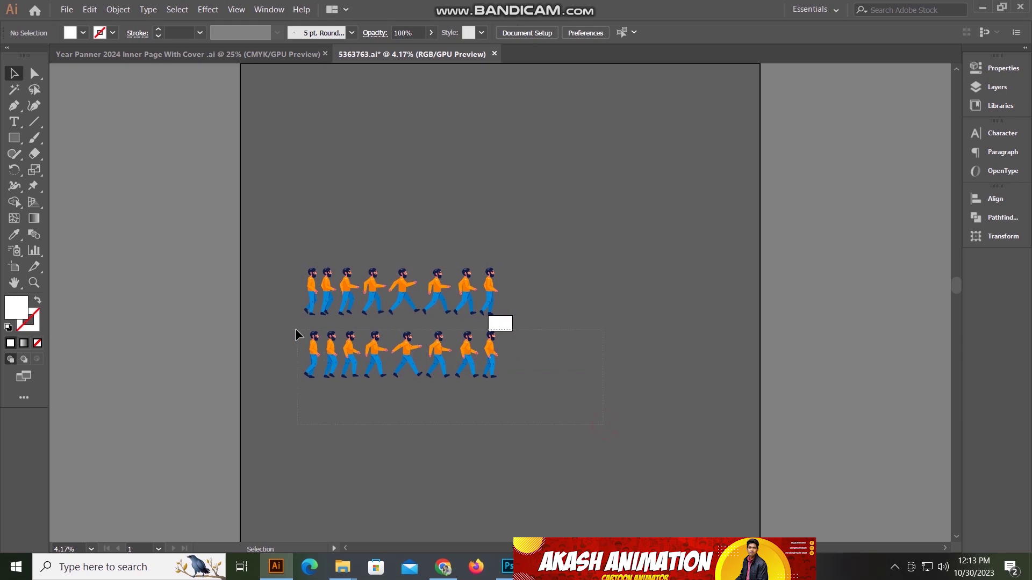
# - Ungroup the figures and place the bottom row beside the top row in one line
pyautogui.click(306, 342)
pyautogui.rightClick(355, 346)
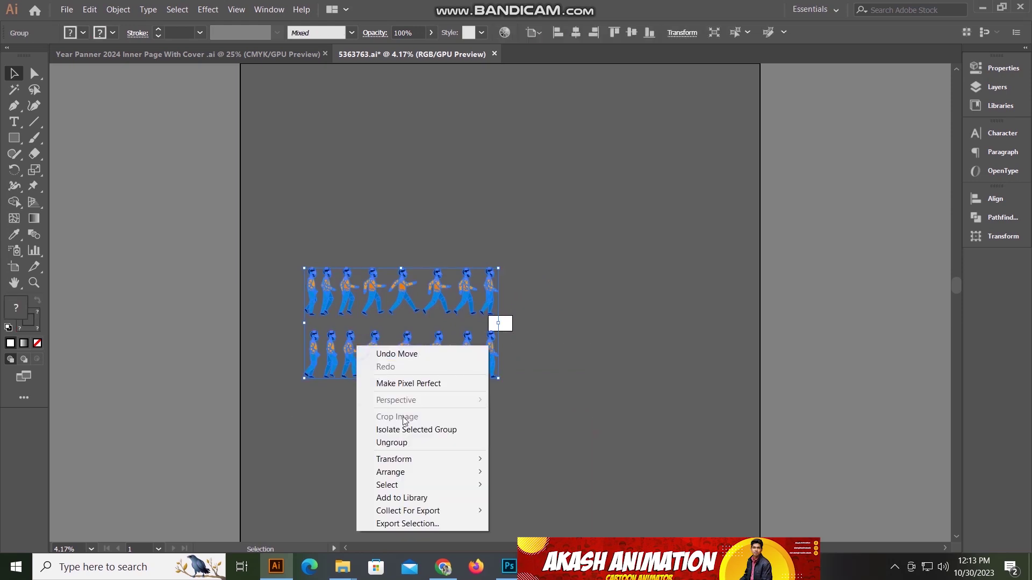
pyautogui.click(395, 443)
pyautogui.click(537, 454)
pyautogui.moveTo(311, 345); pyautogui.dragTo(516, 284)
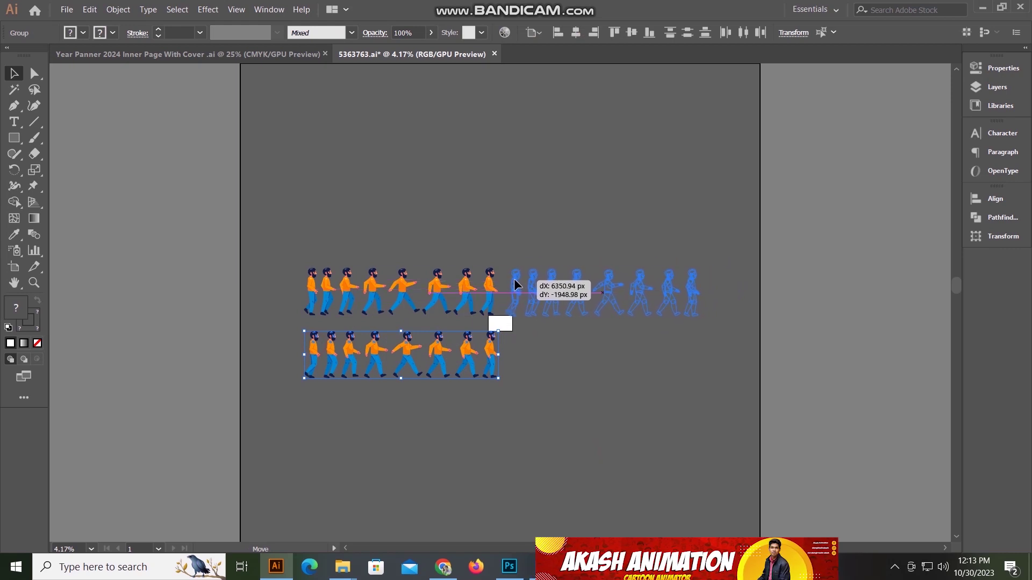
pyautogui.moveTo(514, 285); pyautogui.dragTo(515, 285)
pyautogui.hotkey('ctrl', 'a')
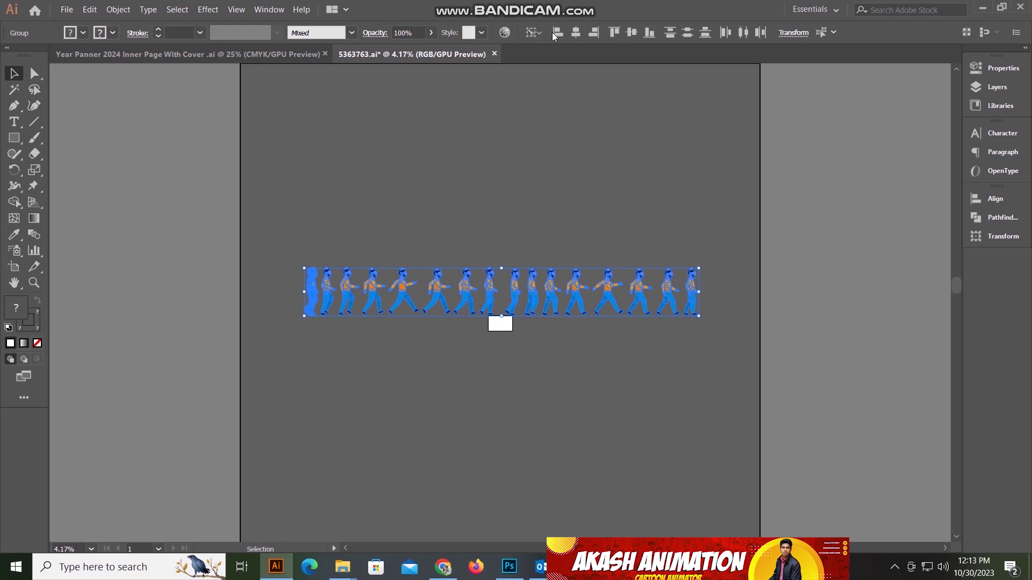
pyautogui.click(561, 379)
# - Resize the artboard to about one walking figure wide over the start of the row
pyautogui.hotkey('ctrl', '+')
pyautogui.hotkey('ctrl', '+')
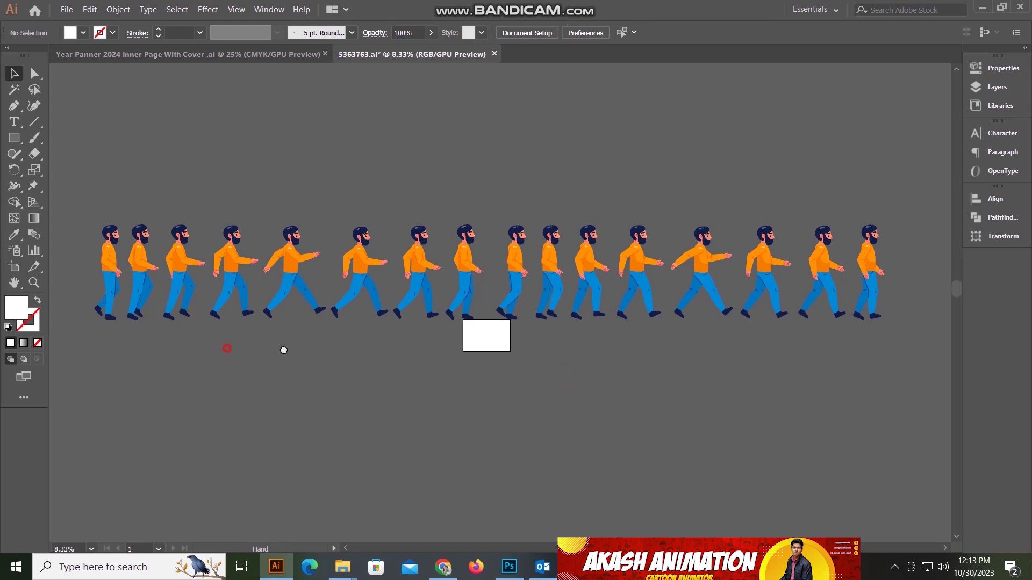
pyautogui.moveTo(281, 349); pyautogui.dragTo(438, 357)
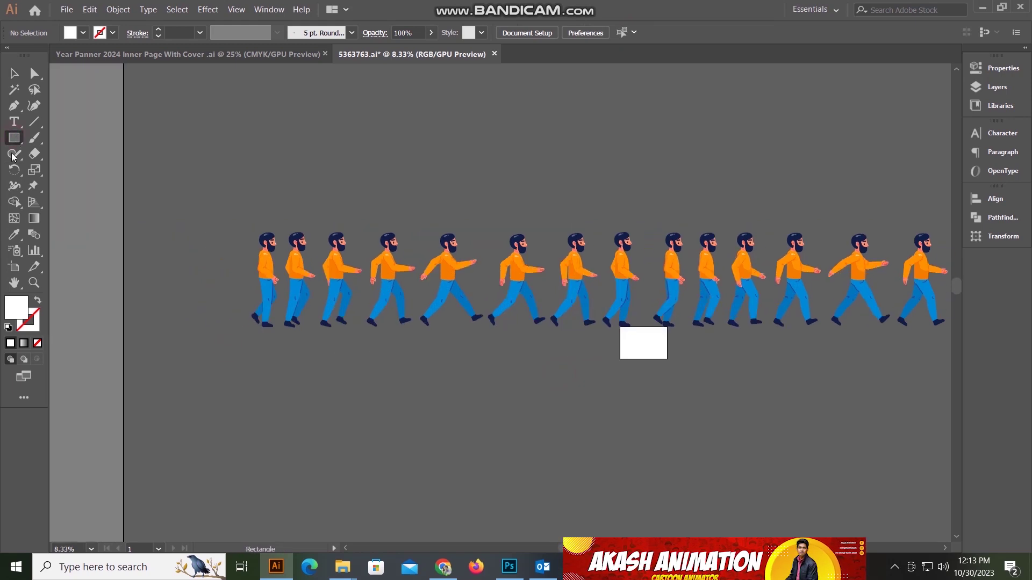
pyautogui.click(14, 267)
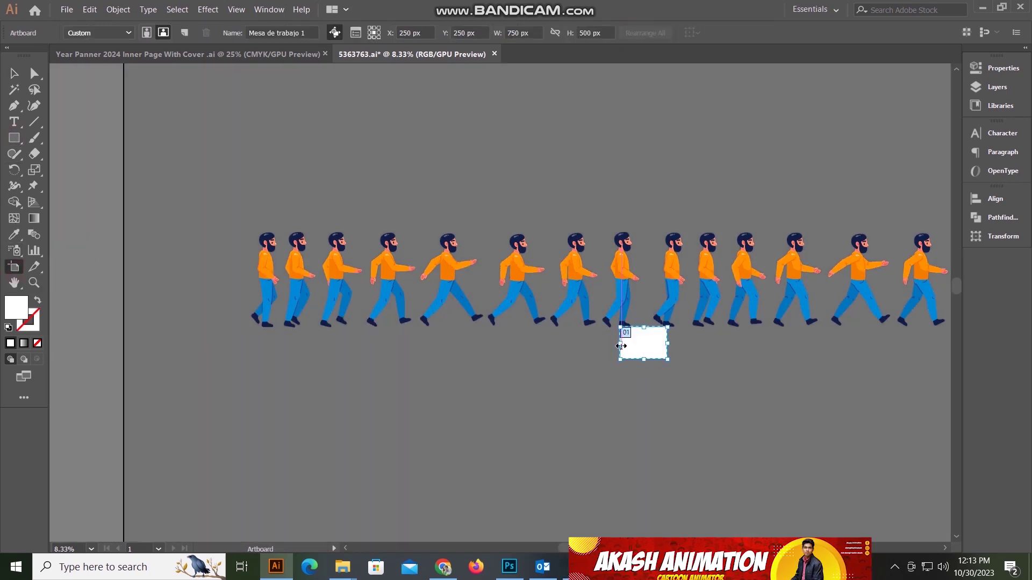
pyautogui.moveTo(620, 344); pyautogui.dragTo(234, 298)
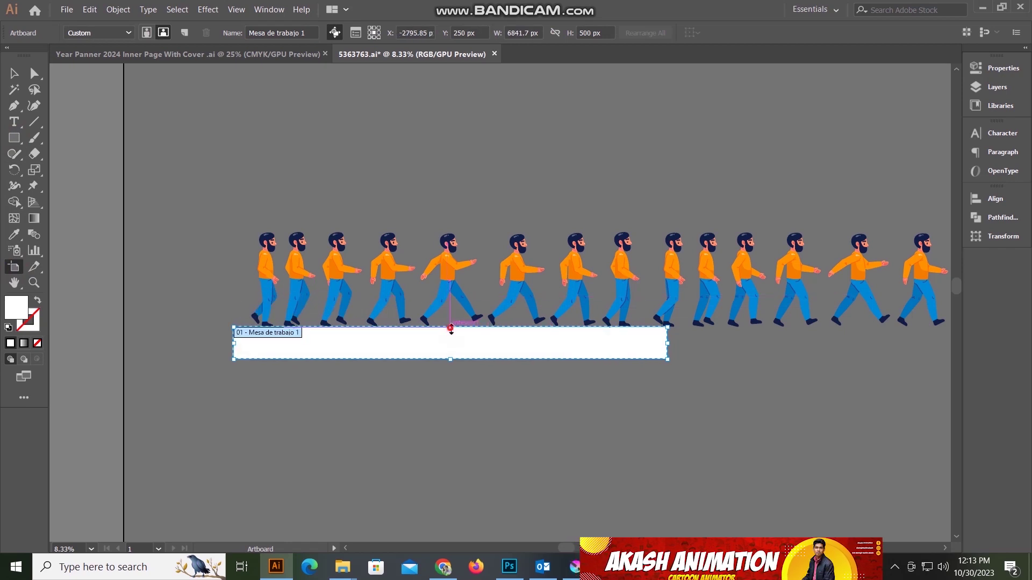
pyautogui.moveTo(451, 328); pyautogui.dragTo(451, 214)
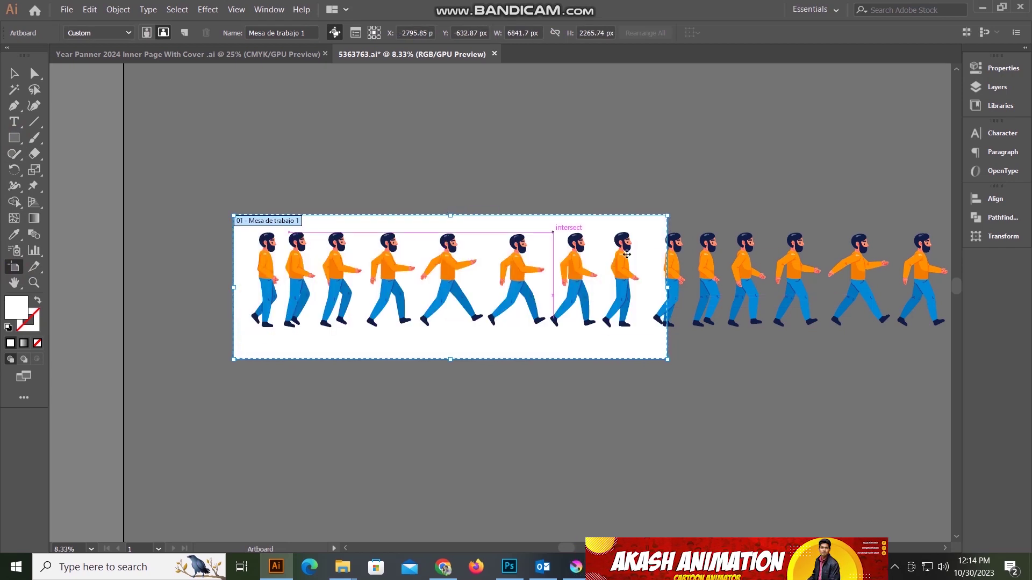
pyautogui.moveTo(668, 287)
pyautogui.mouseDown()
pyautogui.moveTo(296, 270)
pyautogui.moveTo(318, 271)
pyautogui.mouseUp()
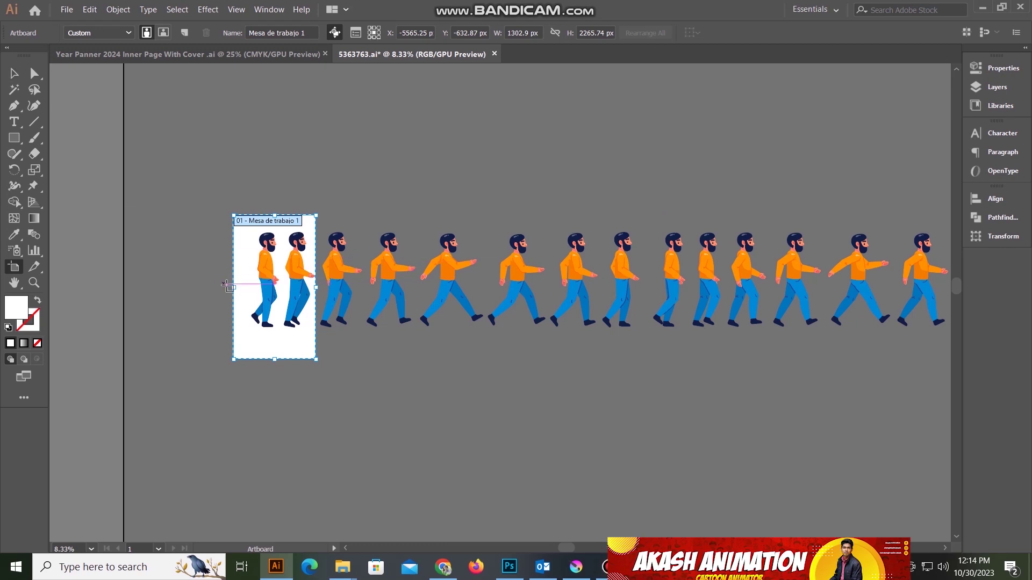
pyautogui.moveTo(235, 288); pyautogui.dragTo(188, 288)
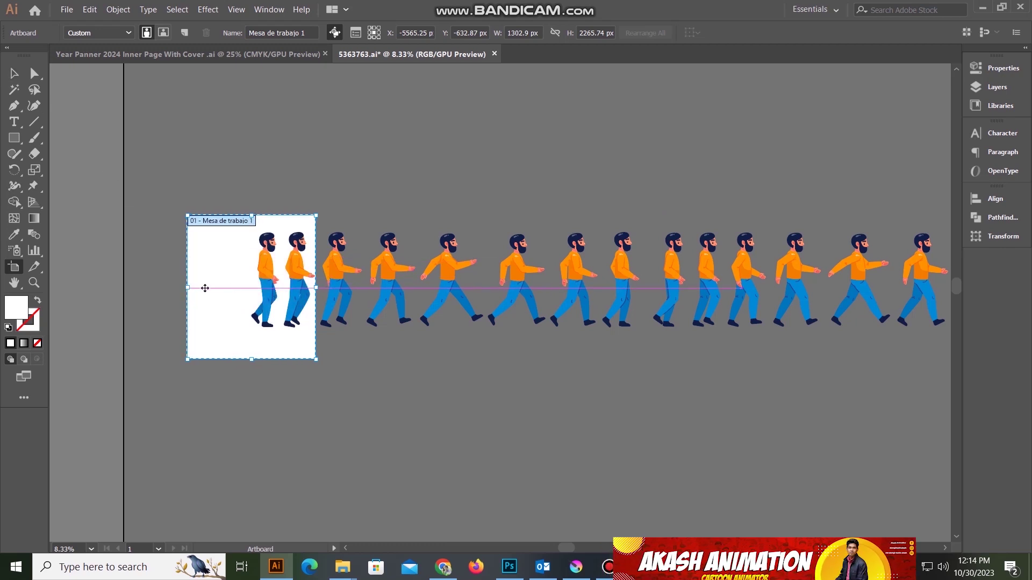
pyautogui.moveTo(316, 288); pyautogui.dragTo(277, 286)
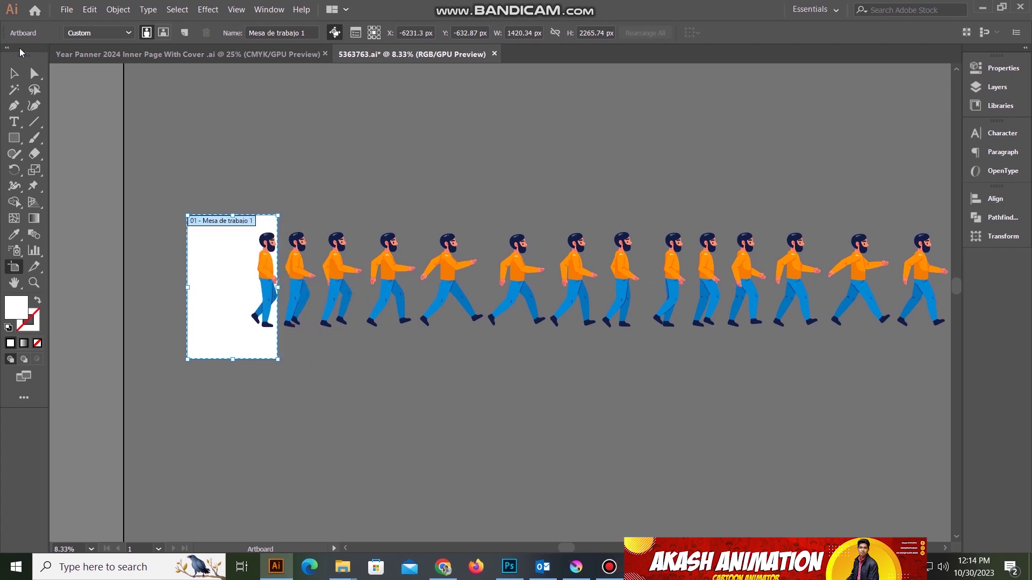
pyautogui.click(15, 74)
# - Nudge the first figure left into the artboard and shorten the artboard to its height
pyautogui.click(273, 261)
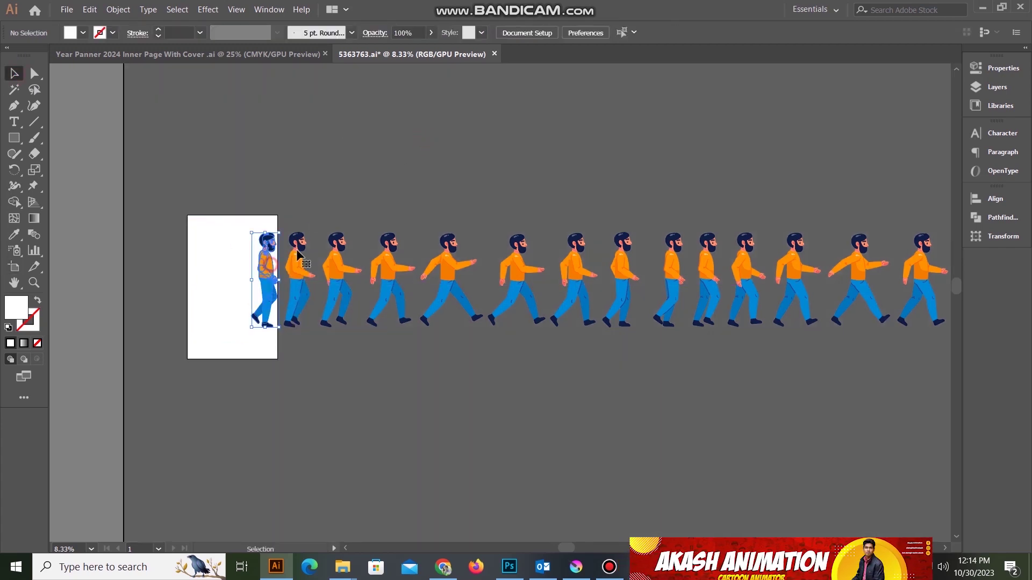
pyautogui.press('Left')
pyautogui.press('Left')
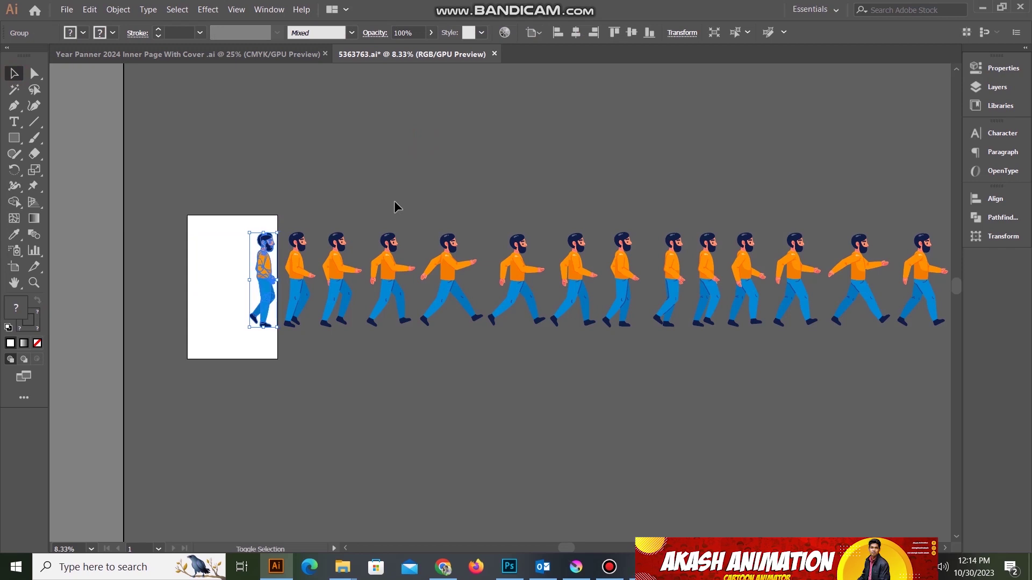
pyautogui.press('Left')
pyautogui.press('Left')
pyautogui.press('Left')
pyautogui.press('Left')
pyautogui.press('Left')
pyautogui.press('Left')
pyautogui.press('Left')
pyautogui.press('Left')
pyautogui.press('Left')
pyautogui.press('Left')
pyautogui.press('Left')
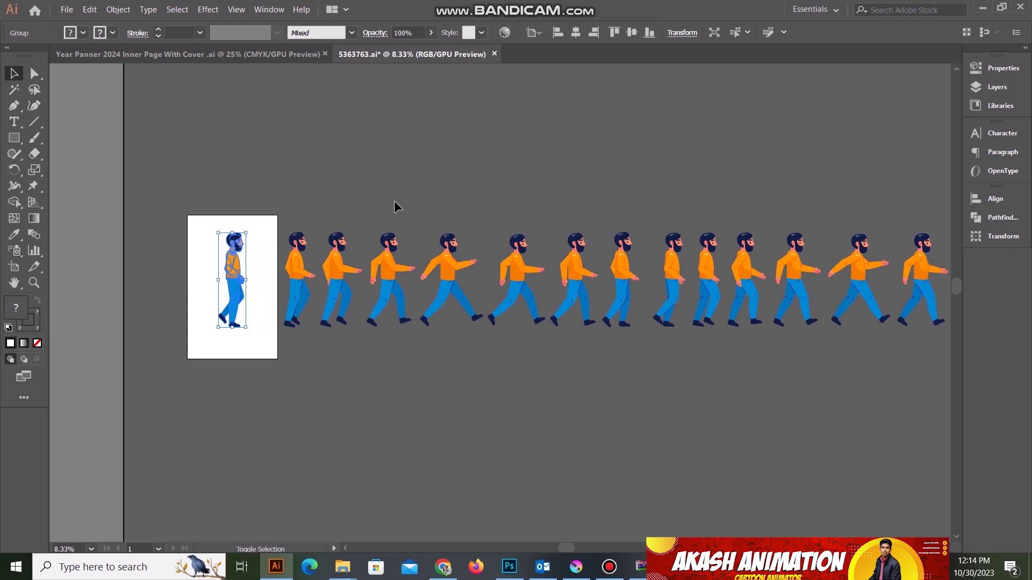
pyautogui.click(14, 266)
pyautogui.moveTo(232, 359); pyautogui.dragTo(242, 342)
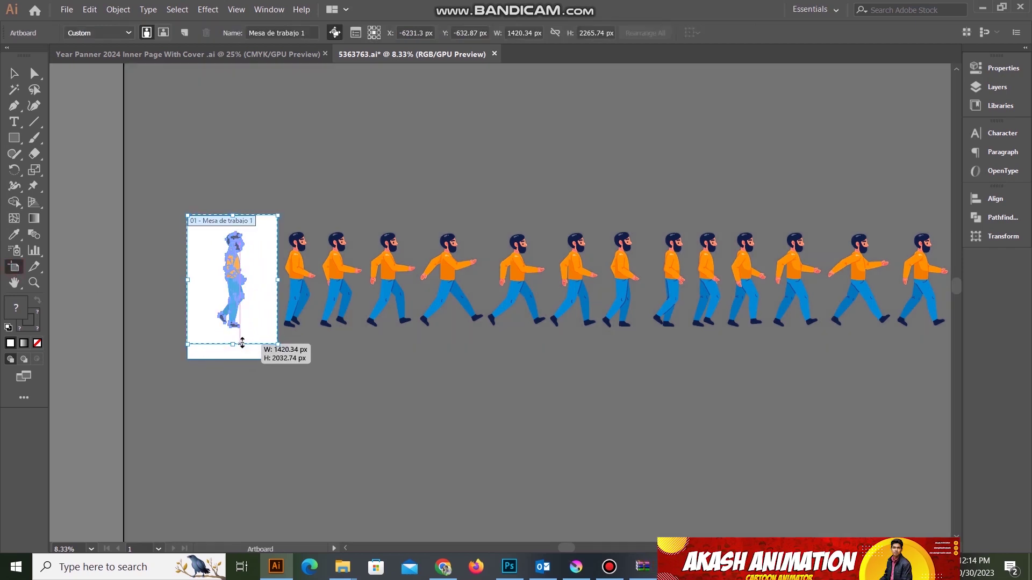
# - Draw a thin rectangle just above the artboard and select the walking figure
pyautogui.press('m')
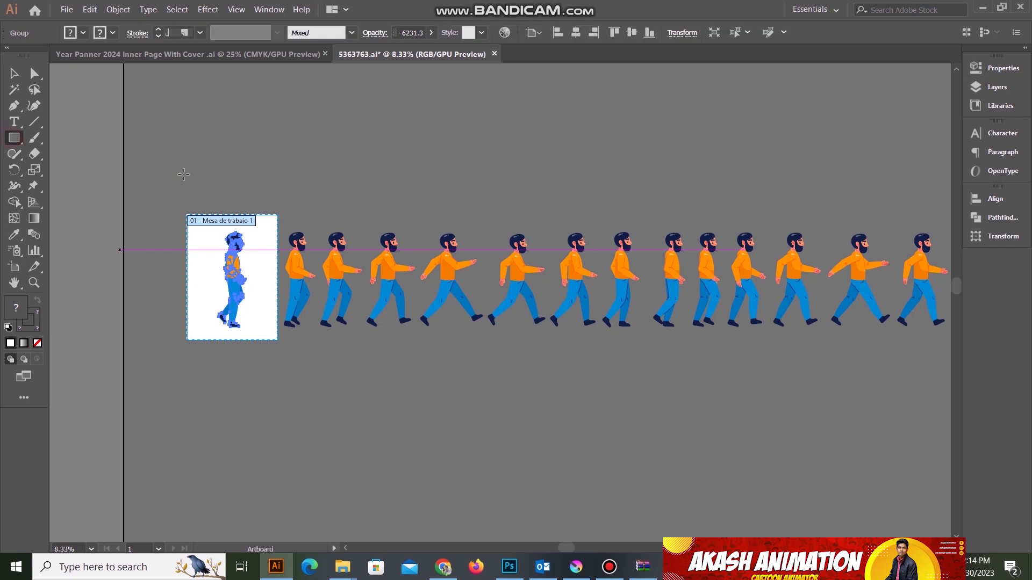
pyautogui.moveTo(186, 193); pyautogui.dragTo(278, 209)
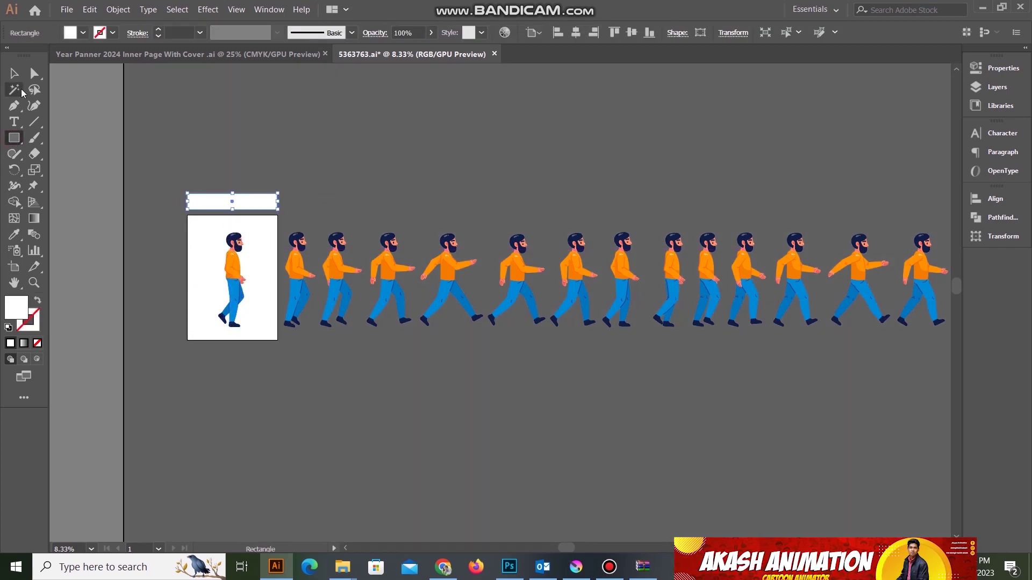
pyautogui.click(14, 74)
pyautogui.click(232, 280)
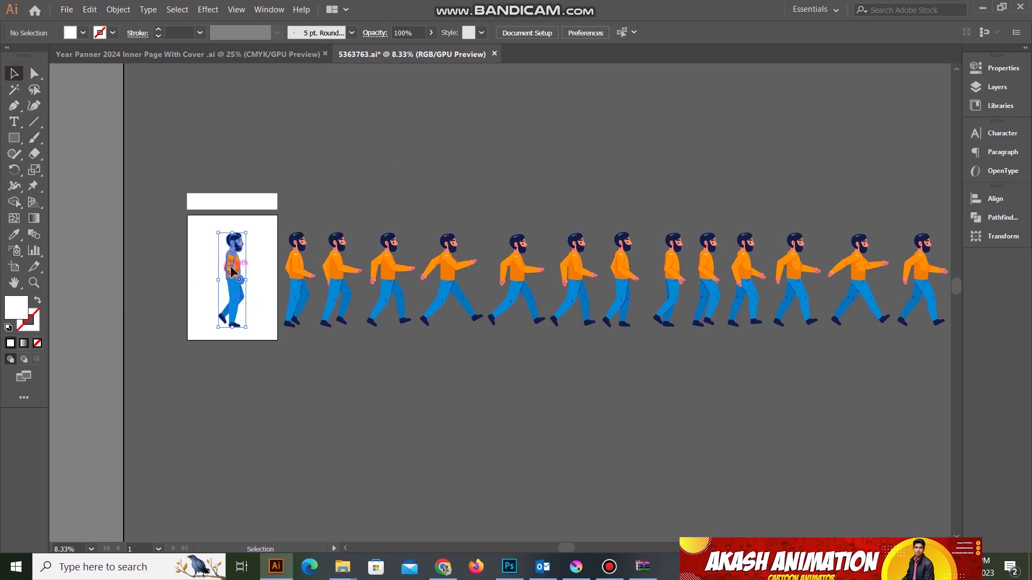
# - Set up a PNG-8 Save for Web export to Class-08 as 00001.png, then cancel both dialogs
pyautogui.hotkey('ctrl', 'alt', 'shift', 's')
pyautogui.click(870, 77)
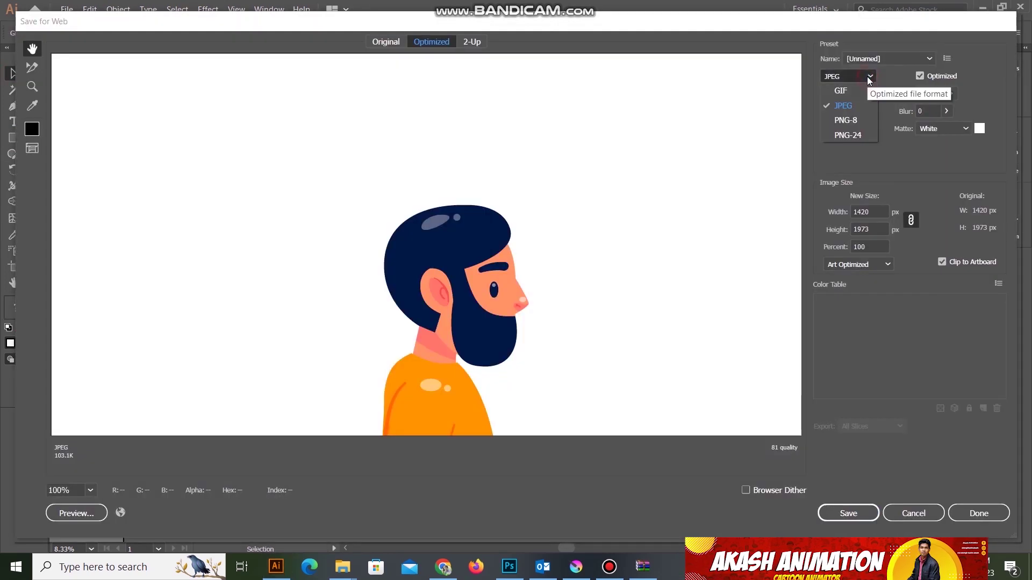
pyautogui.click(847, 119)
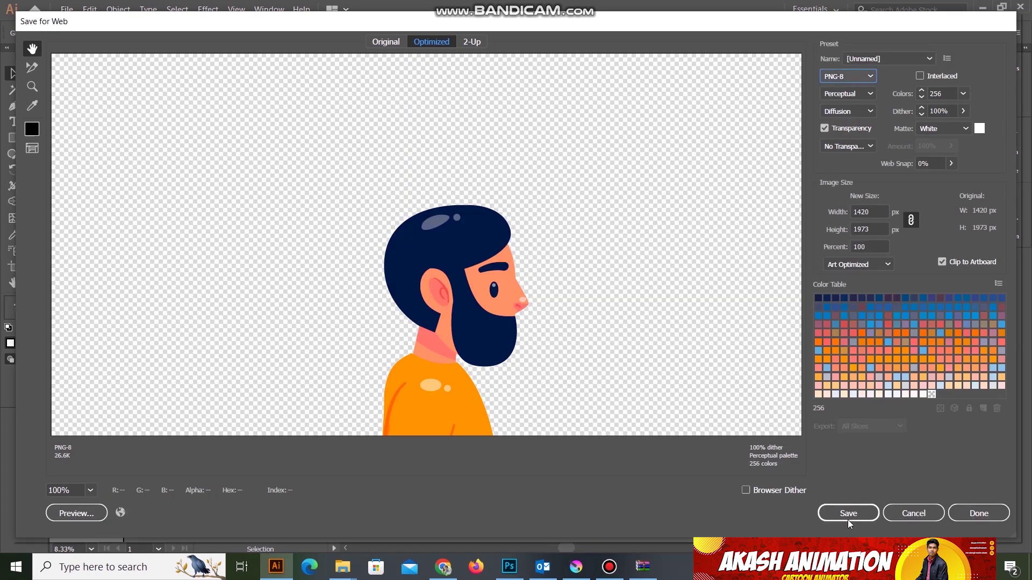
pyautogui.click(848, 513)
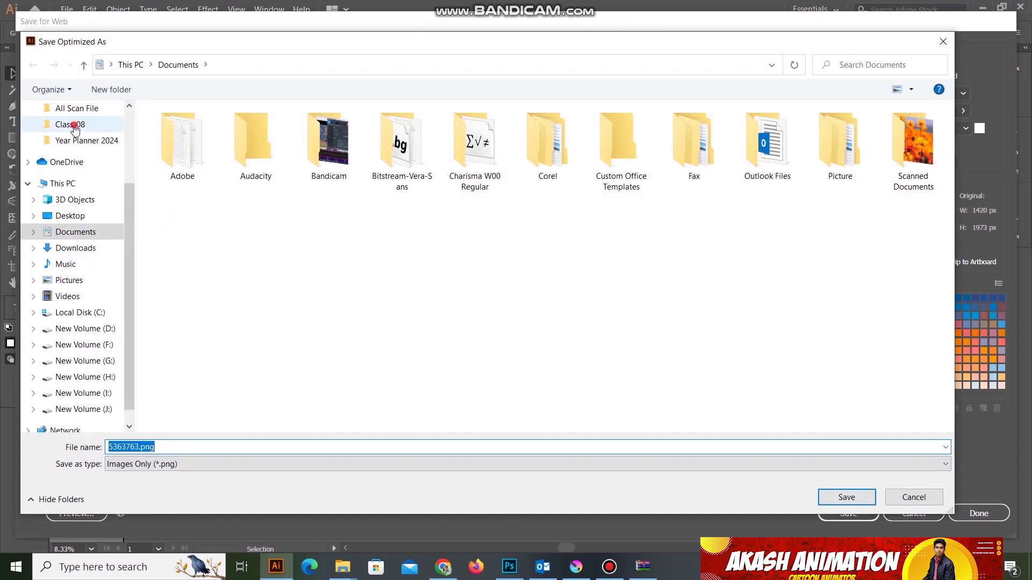
pyautogui.click(70, 124)
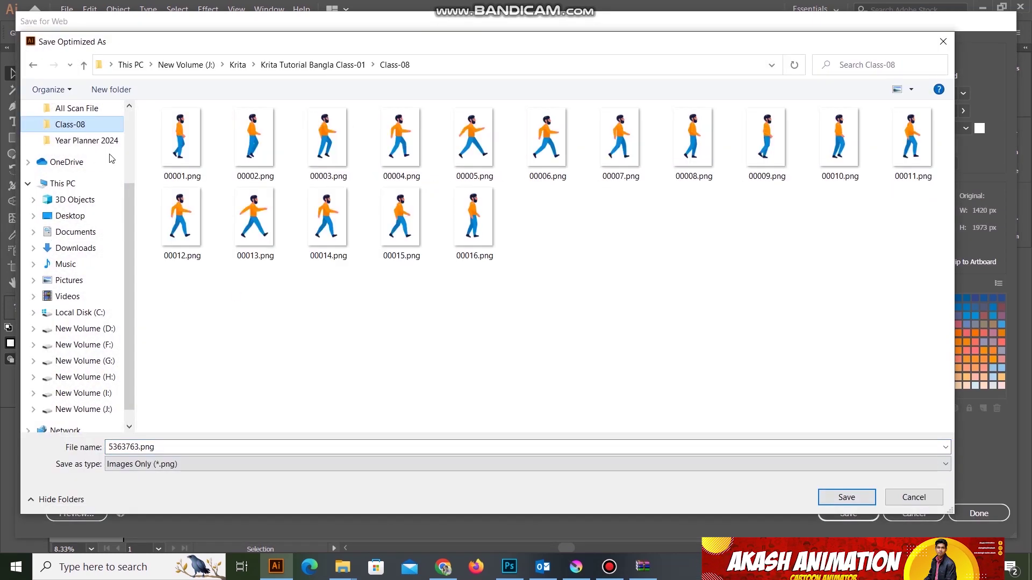
pyautogui.click(187, 154)
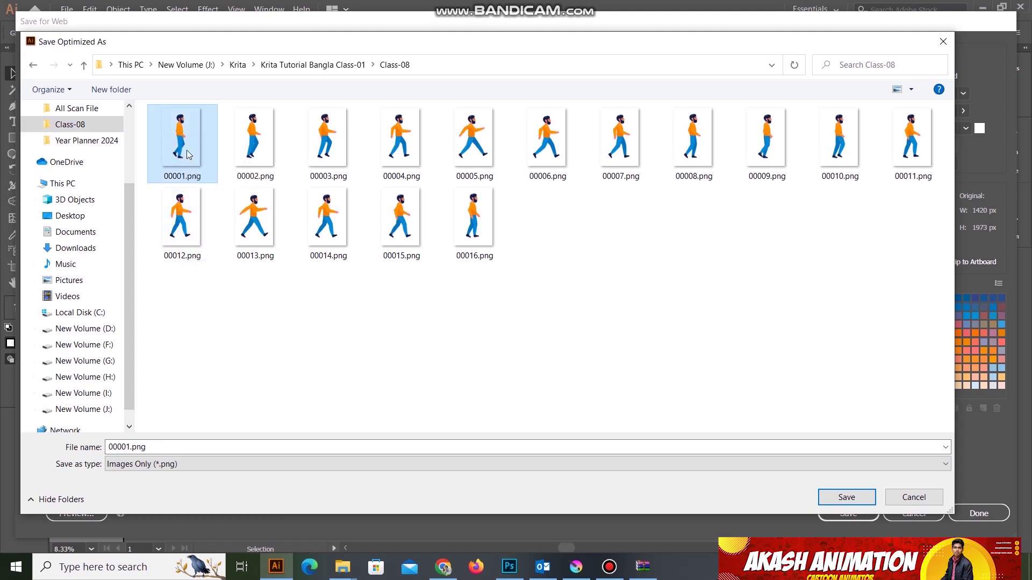
pyautogui.click(895, 500)
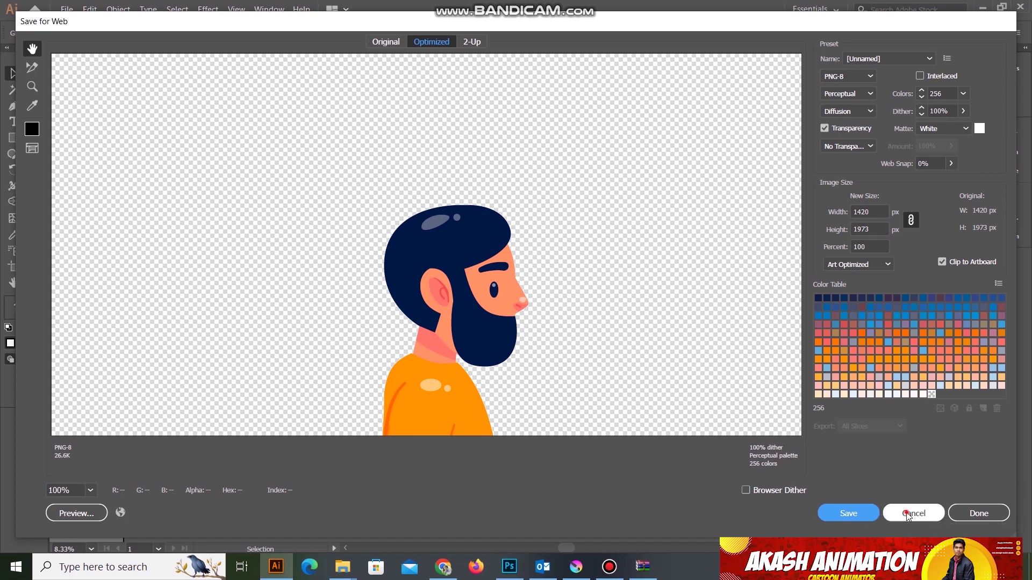
pyautogui.click(907, 515)
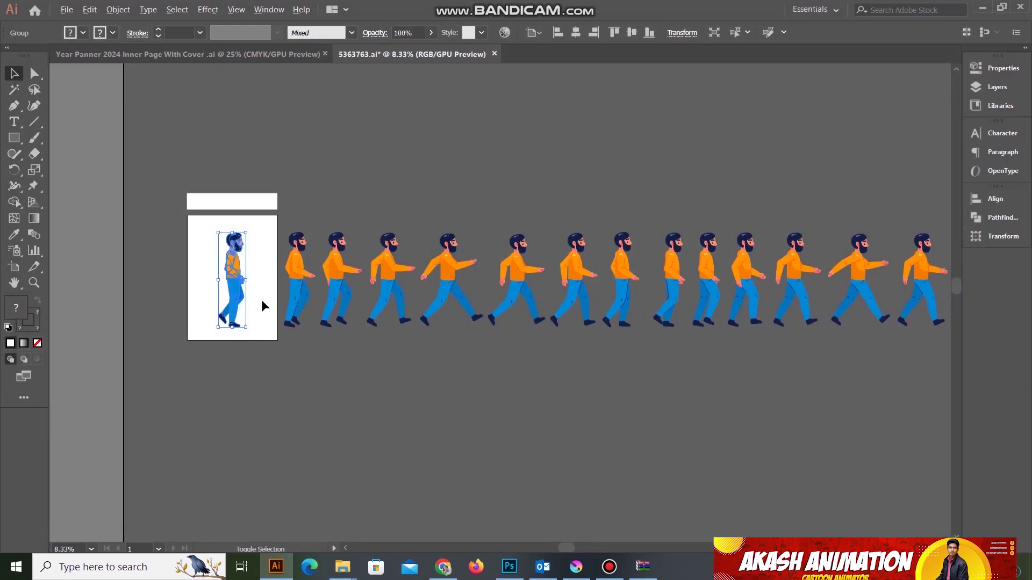
# - Delete the first walking figure from the artboard
pyautogui.click(306, 385)
pyautogui.click(235, 277)
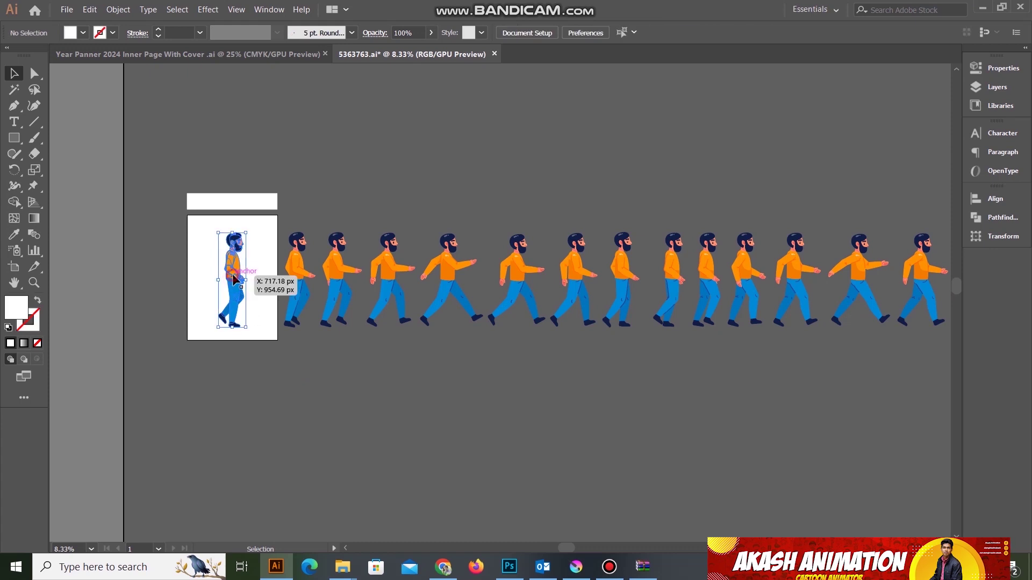
pyautogui.press('Delete')
# - Centre the next walking figure horizontally under the white rectangle as key object, then deselect
pyautogui.click(296, 310)
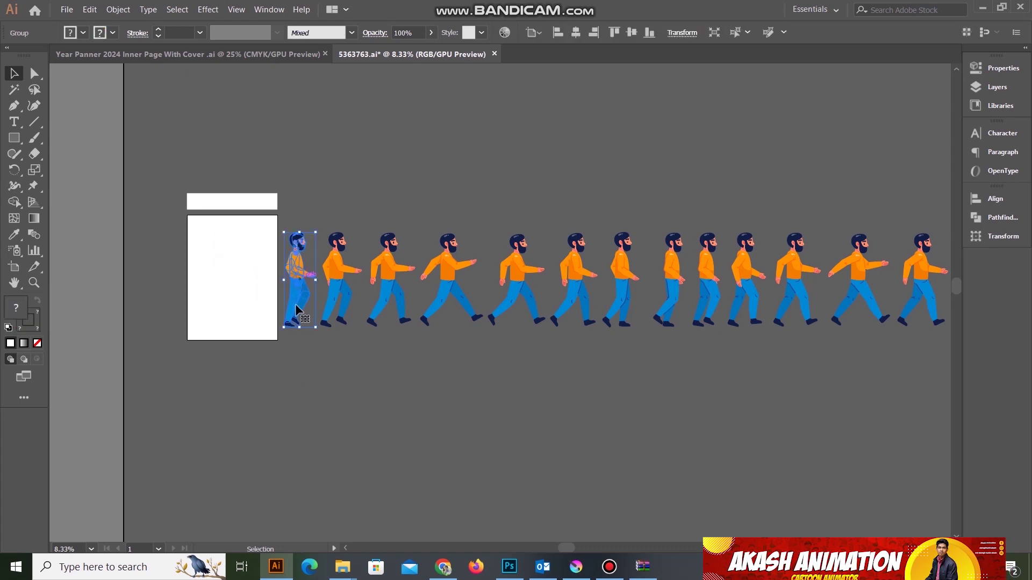
pyautogui.keyDown('shift'); pyautogui.click(244, 207); pyautogui.keyUp('shift')
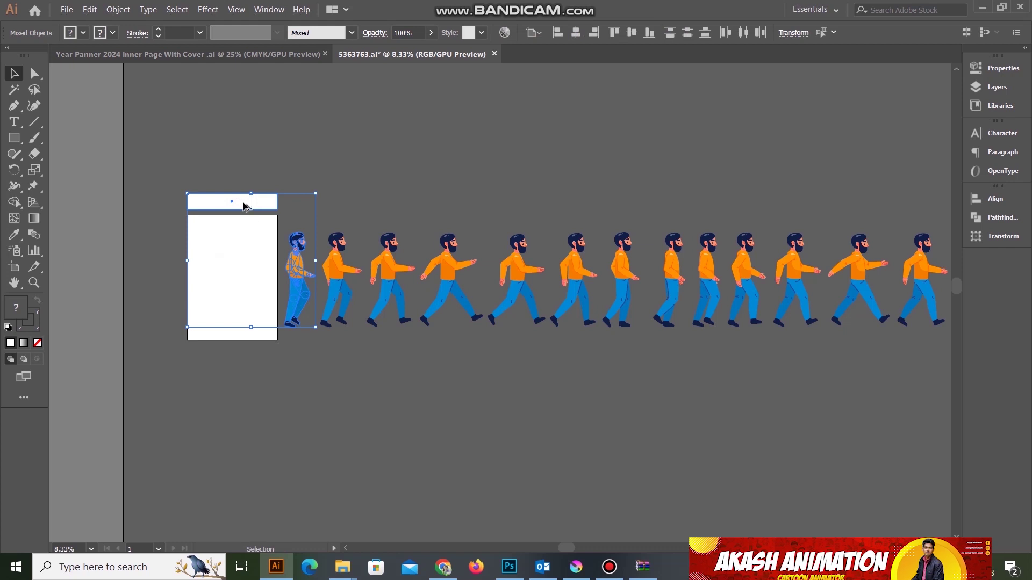
pyautogui.click(245, 206)
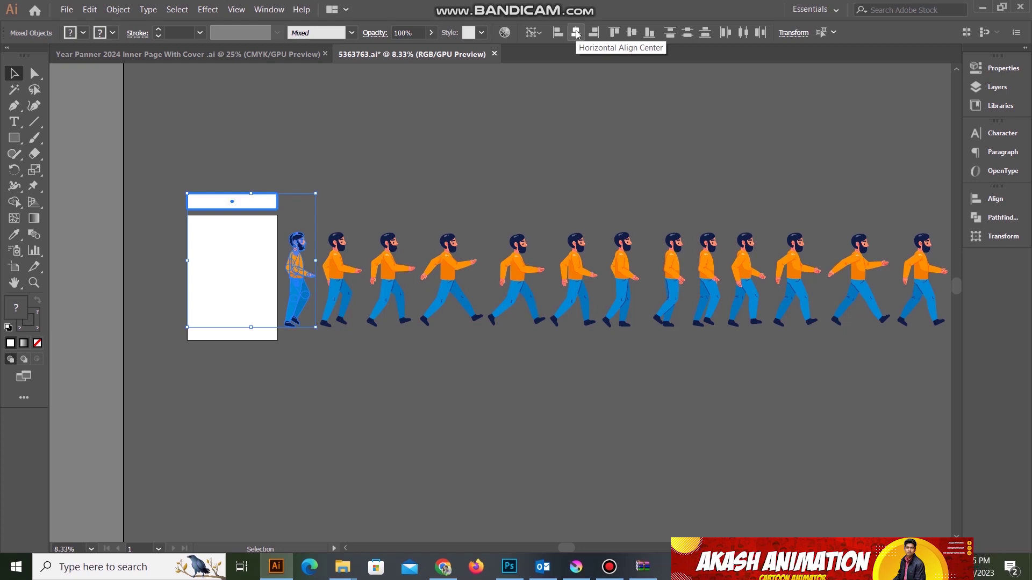
pyautogui.click(575, 34)
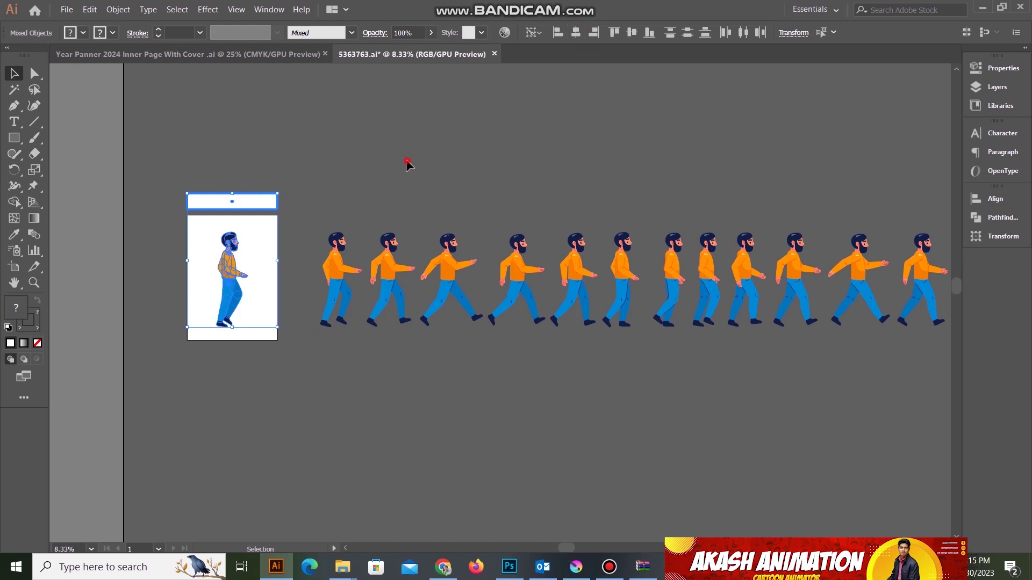
pyautogui.click(260, 276)
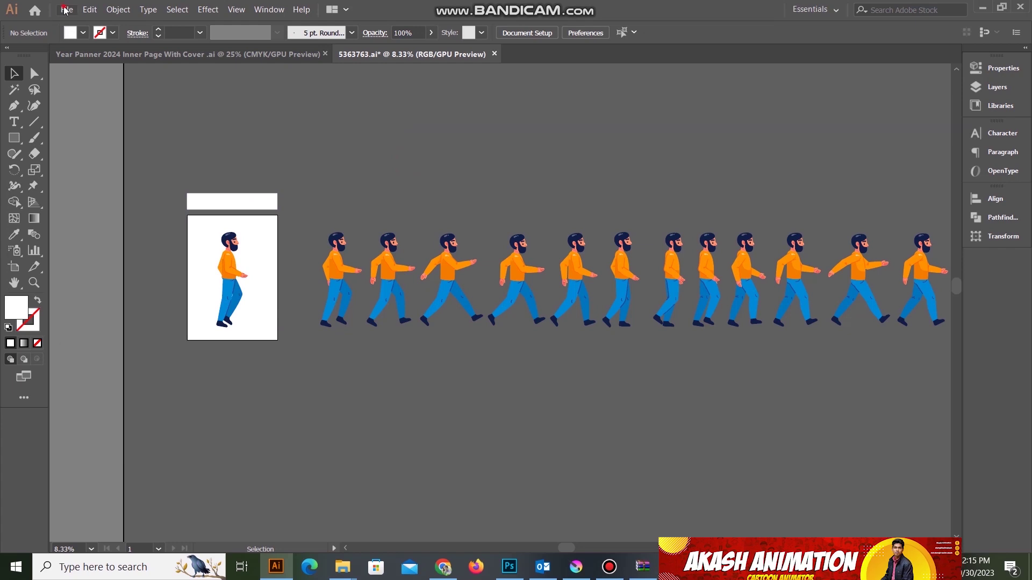
pyautogui.click(65, 10)
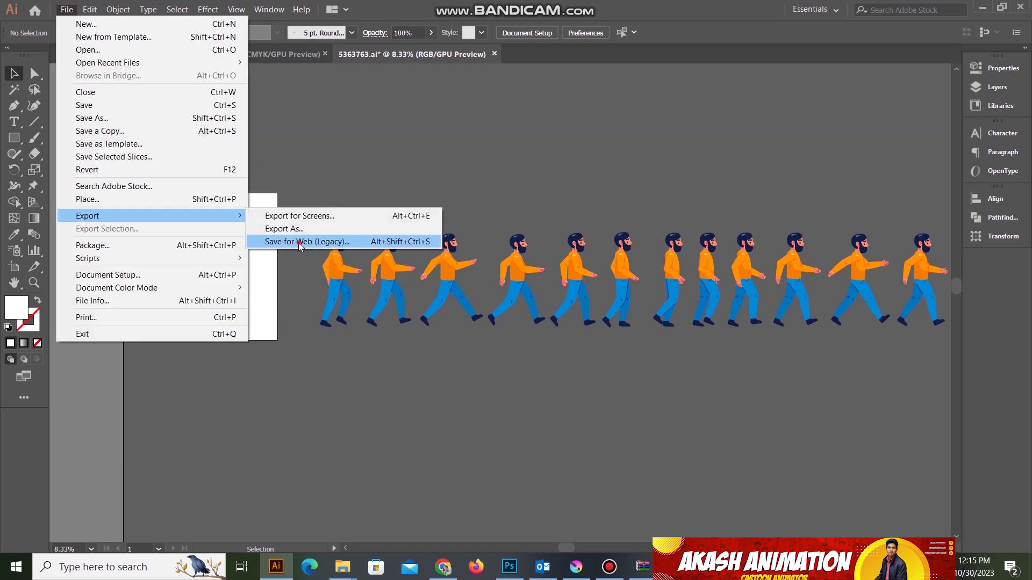
# - Export the artboard for web as PNG-8, saved as 00002.png in the Class-08 folder
pyautogui.click(306, 242)
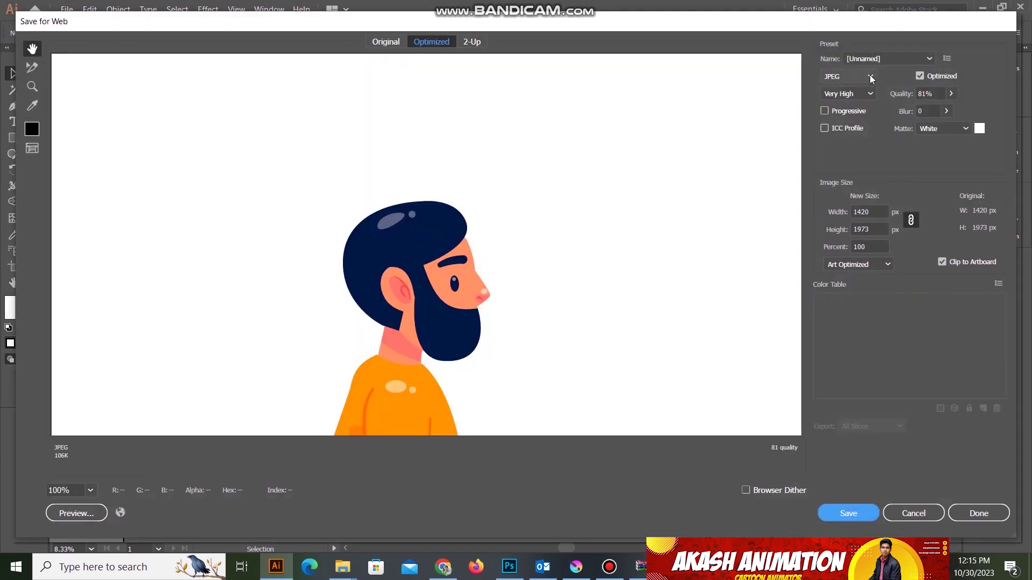
pyautogui.click(871, 75)
pyautogui.click(842, 117)
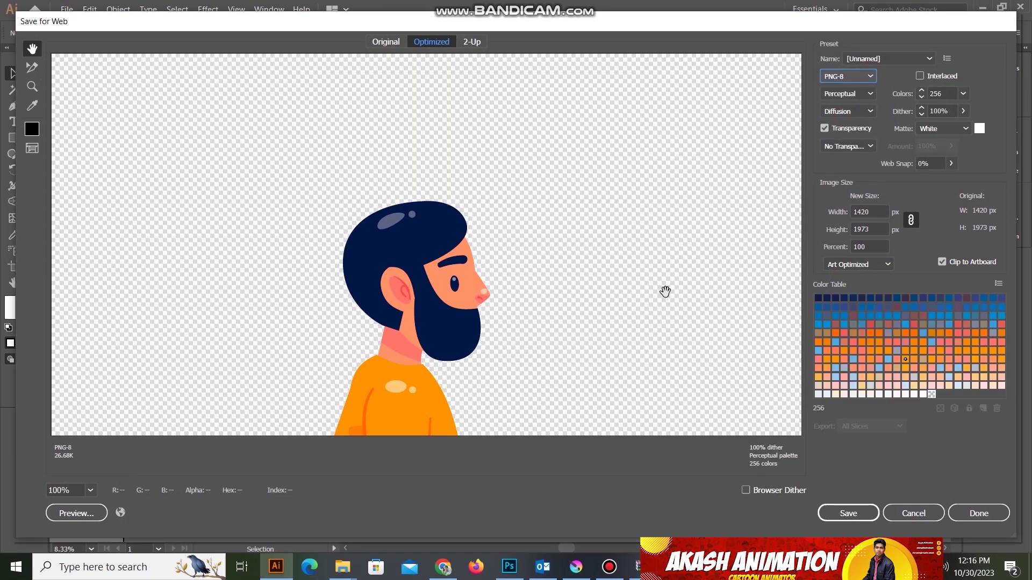
pyautogui.click(854, 514)
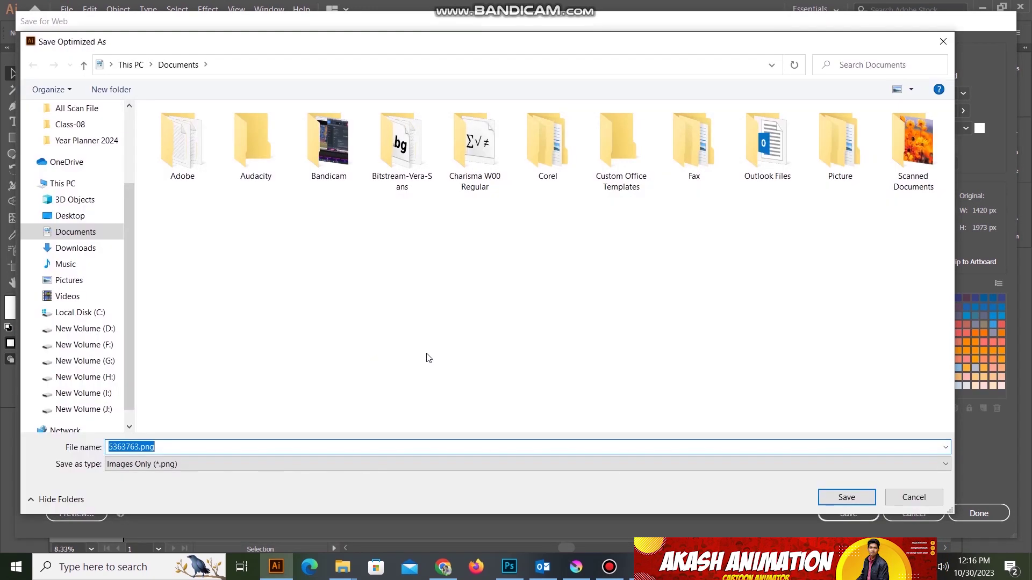
pyautogui.click(69, 124)
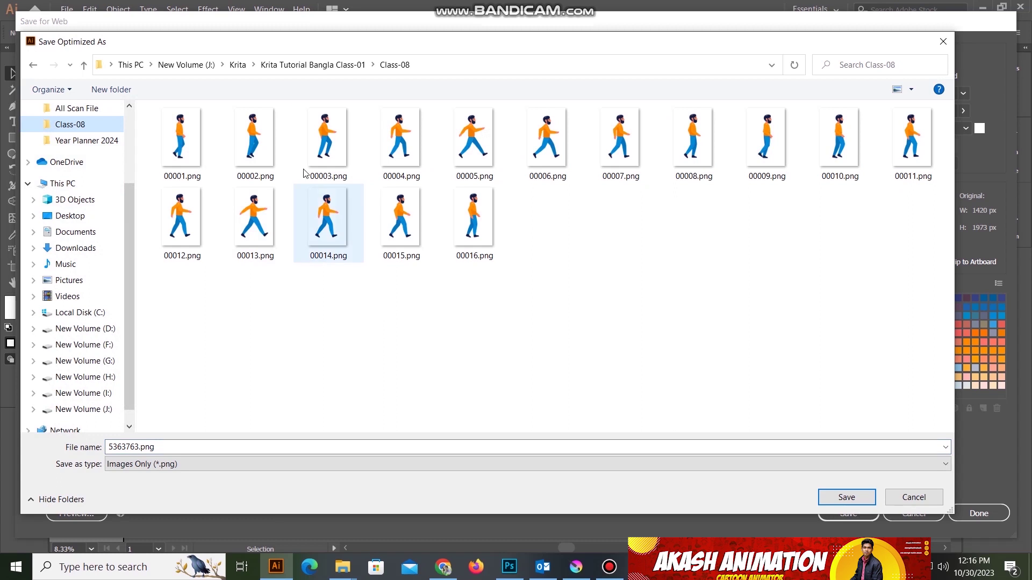
pyautogui.click(256, 157)
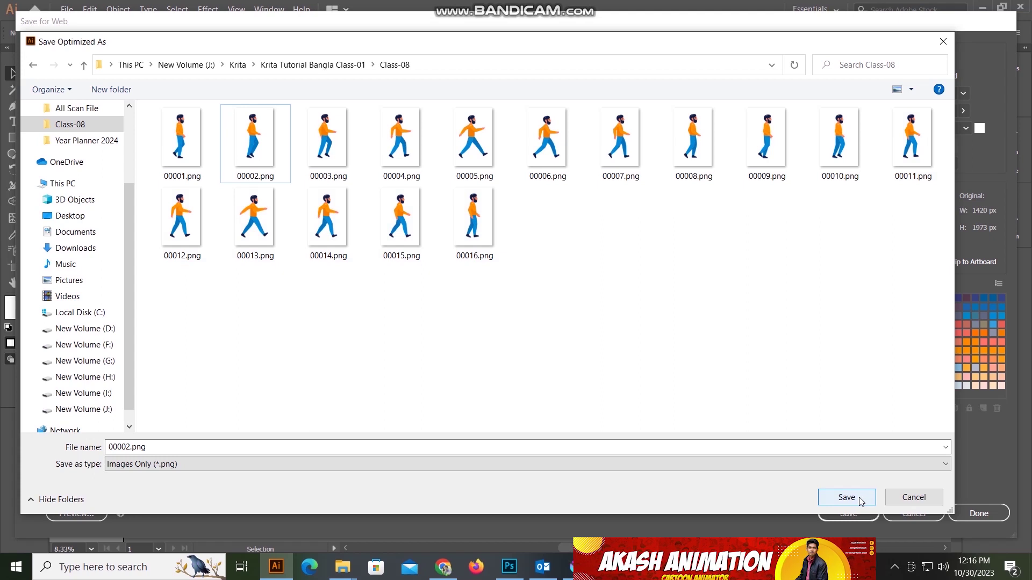
pyautogui.click(910, 496)
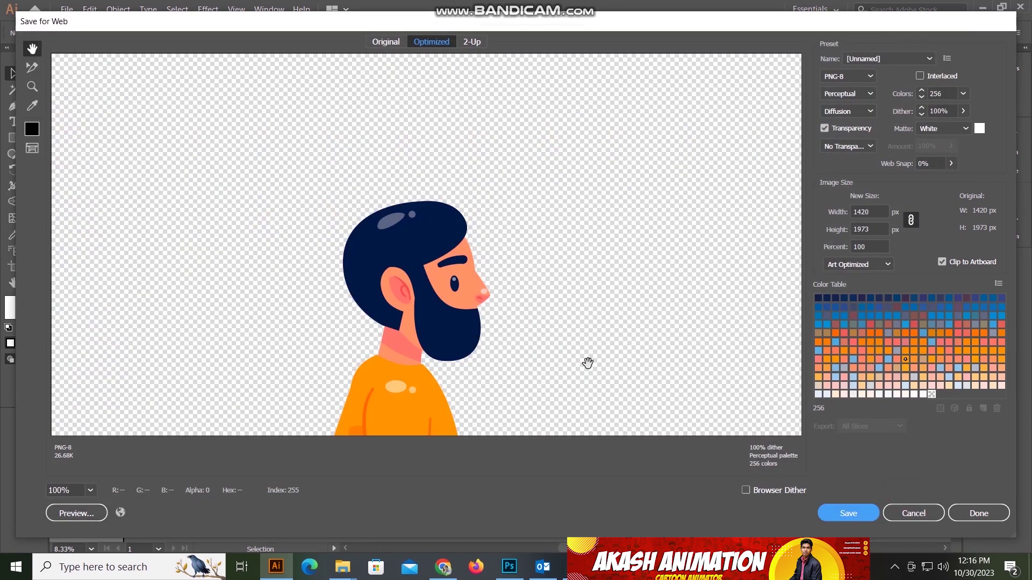
pyautogui.click(924, 517)
# - Centre the next walking figure on the artboard bar, then delete it
pyautogui.scroll(-2, 275, 170)
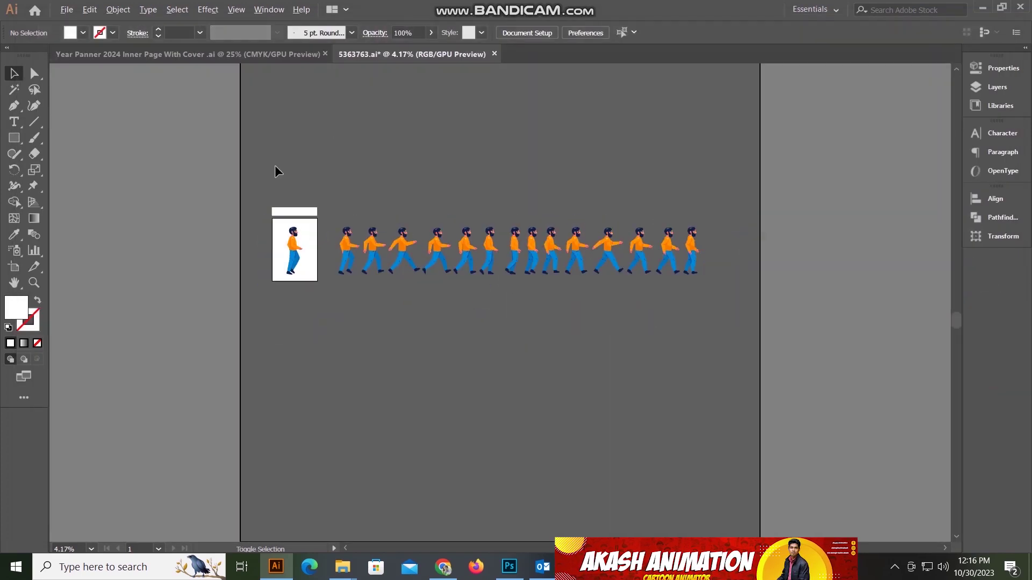
pyautogui.scroll(1, 341, 261)
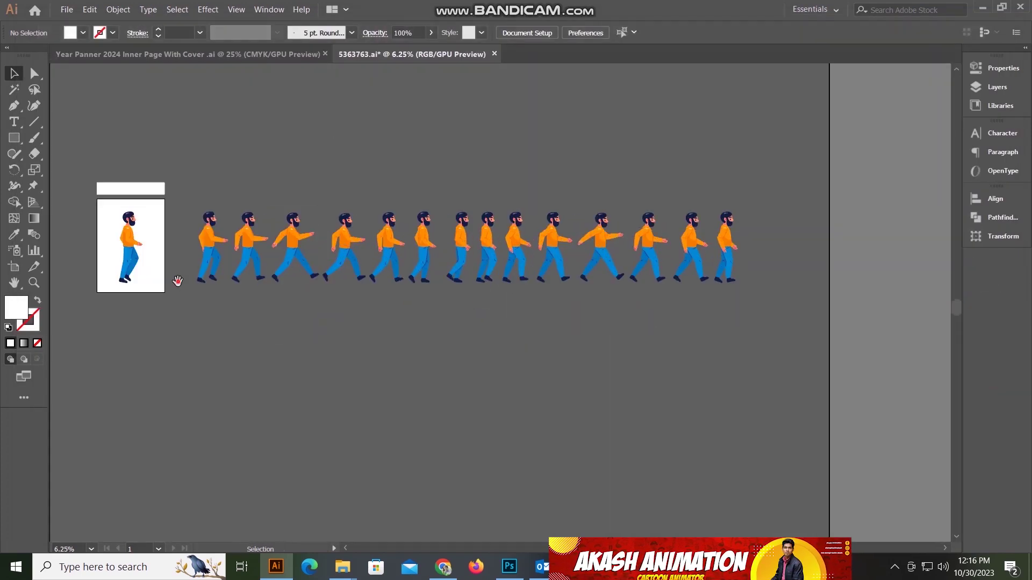
pyautogui.click(226, 272)
pyautogui.hotkey('ctrl', 'z')
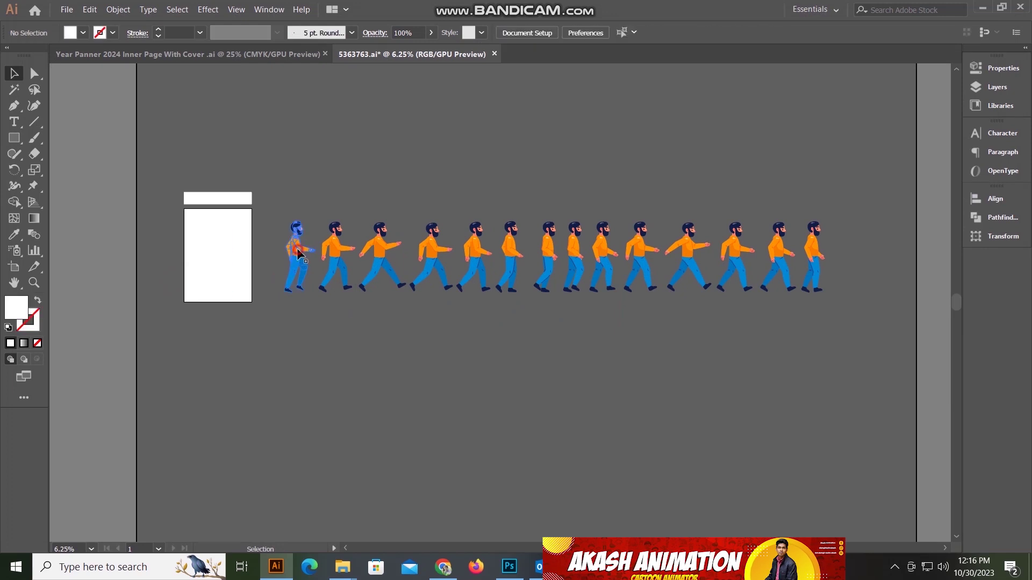
pyautogui.keyDown('shift'); pyautogui.click(239, 202); pyautogui.keyUp('shift')
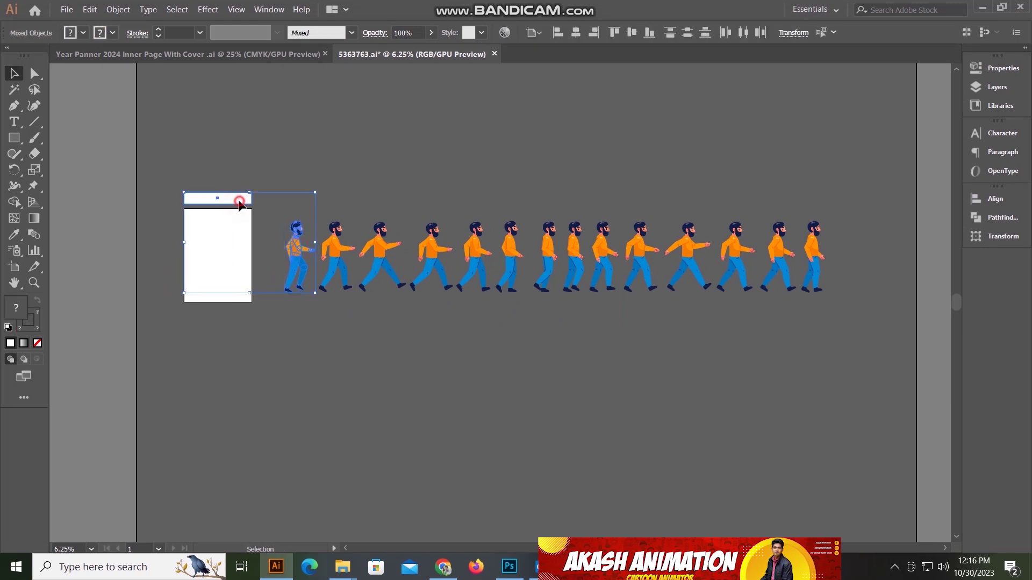
pyautogui.click(575, 33)
pyautogui.click(241, 246)
pyautogui.click(215, 258)
pyautogui.press('Delete')
# - Centre the following walking figure horizontally in the artboard, then delete it
pyautogui.click(328, 263)
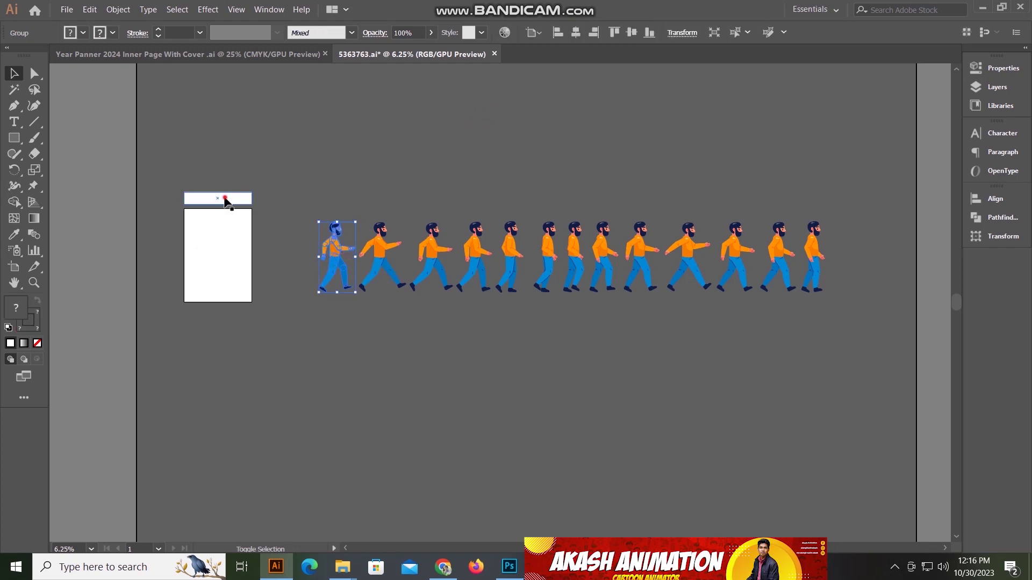
pyautogui.keyDown('shift'); pyautogui.click(226, 200); pyautogui.keyUp('shift')
pyautogui.click(577, 33)
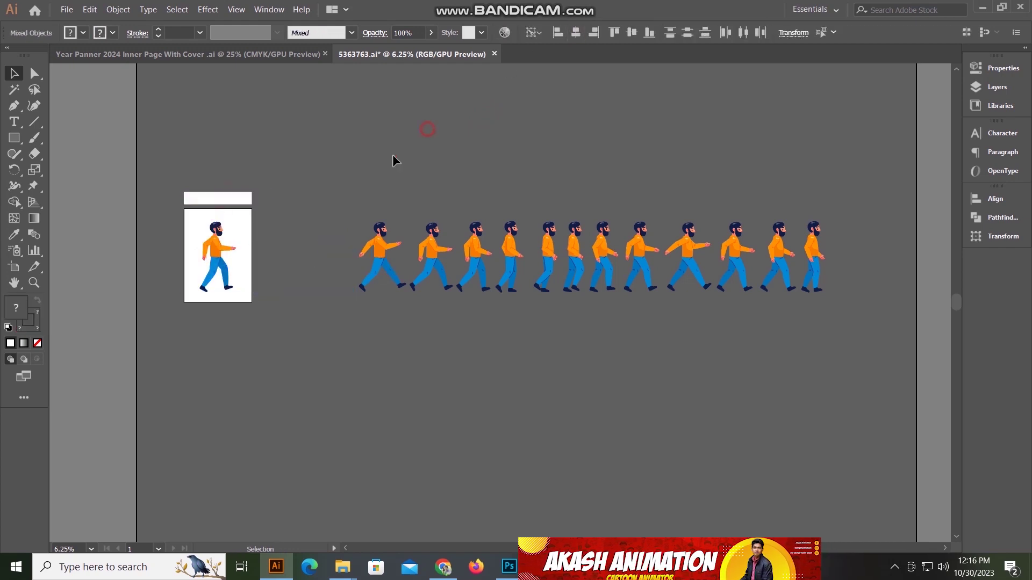
pyautogui.click(347, 198)
pyautogui.click(228, 259)
pyautogui.press('Delete')
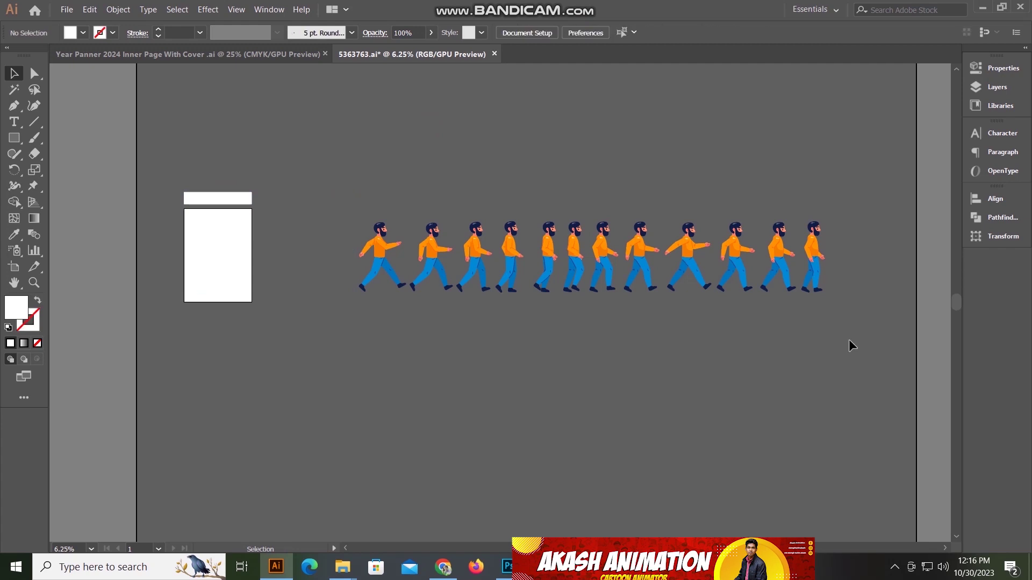
# - Select all remaining walking figures and delete them, leaving the artboard empty
pyautogui.hotkey('ctrl', 'a')
pyautogui.press('Delete')
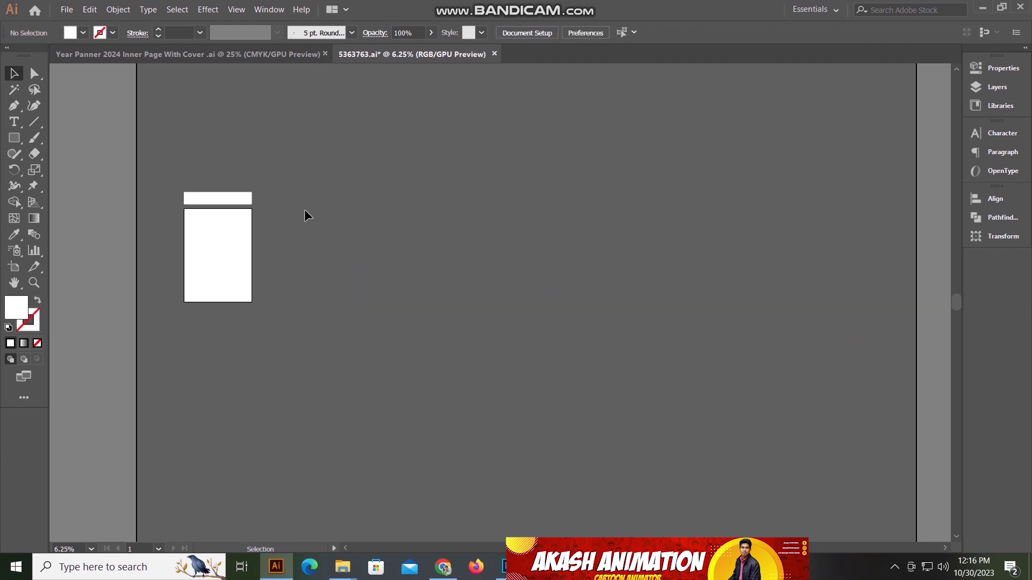
pyautogui.moveTo(368, 351); pyautogui.dragTo(369, 475)
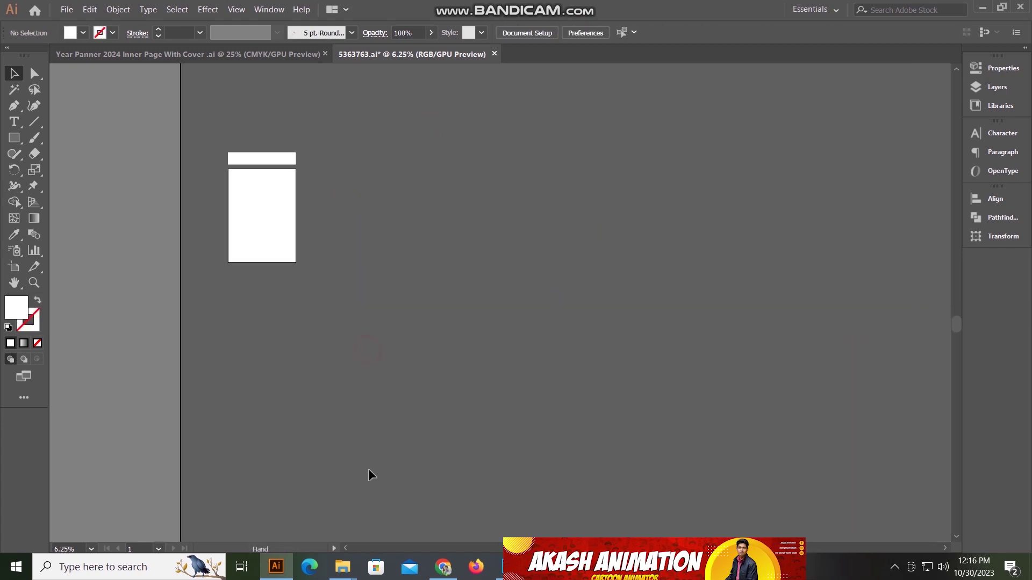
pyautogui.click(343, 568)
# - Step through the walking frames from 00001.png in Photos, then return to Krita
pyautogui.click(407, 516)
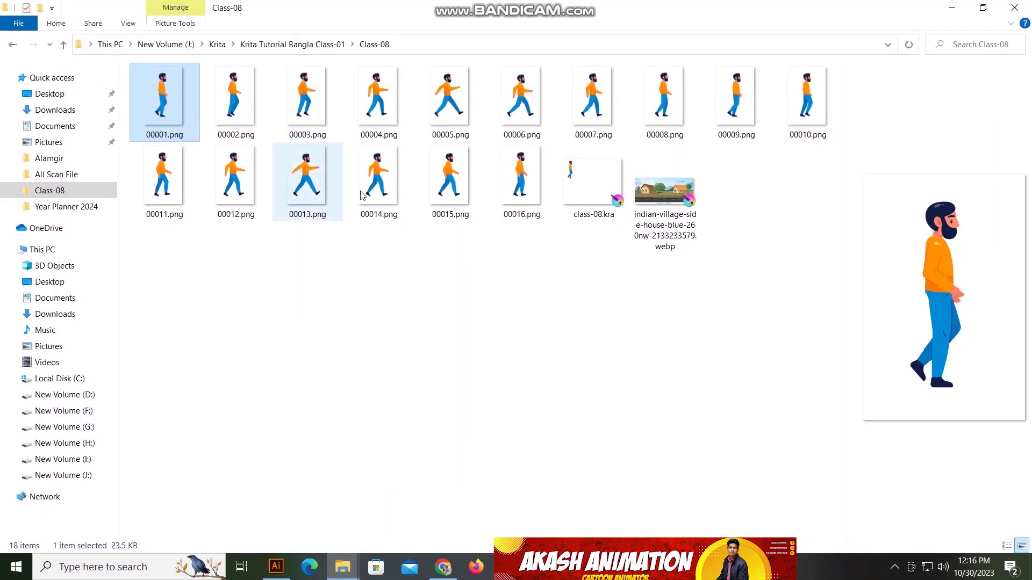
pyautogui.doubleClick(169, 96)
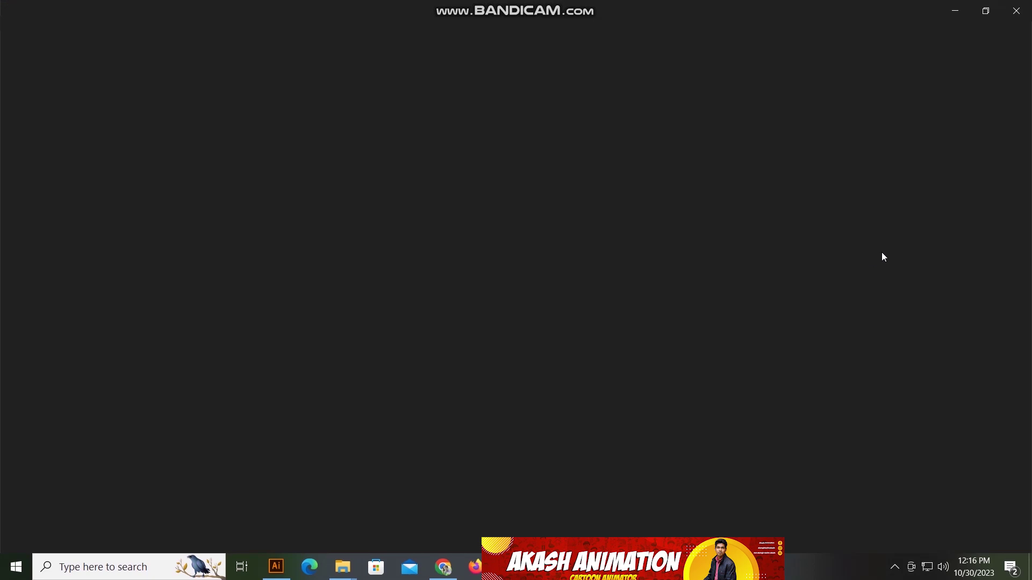
pyautogui.press('Right')
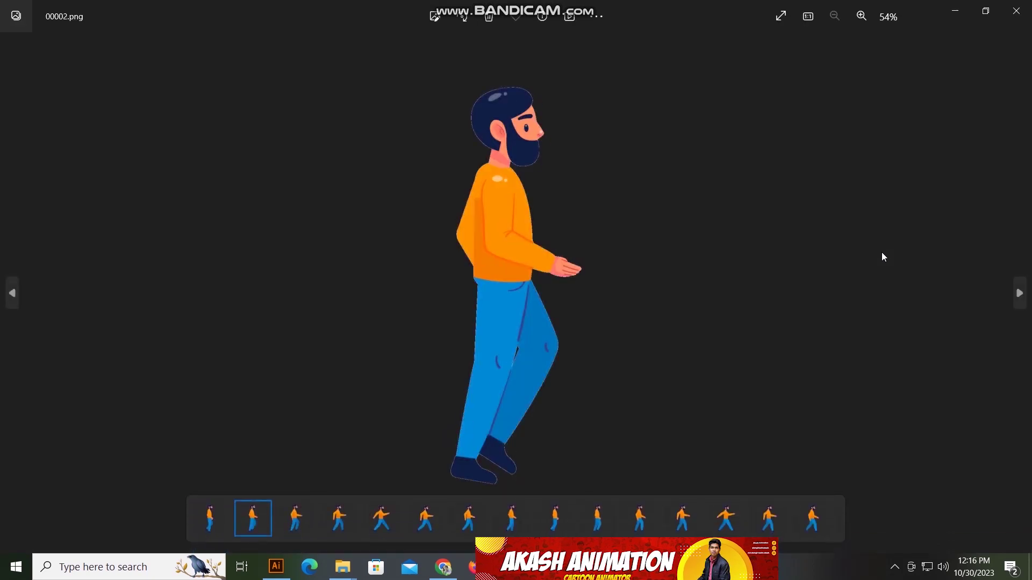
pyautogui.press('Right')
pyautogui.press('Right')
pyautogui.press('Right')
pyautogui.press('Right')
pyautogui.press('Right')
pyautogui.press('Right')
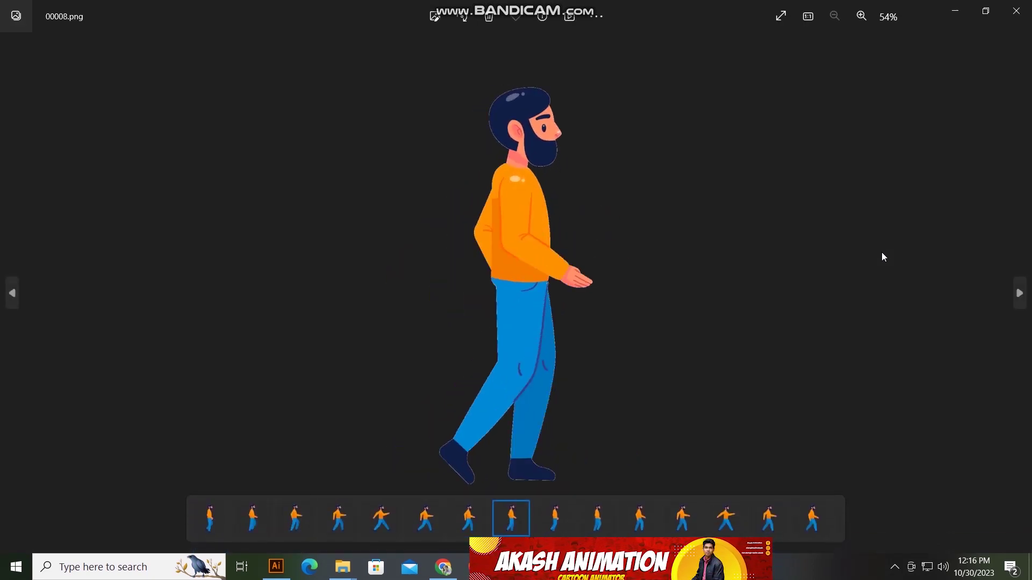
pyautogui.press('Right')
pyautogui.press('Right')
pyautogui.press('Right')
pyautogui.press('Right')
pyautogui.press('Right')
pyautogui.press('Right')
pyautogui.press('Right')
pyautogui.press('Right')
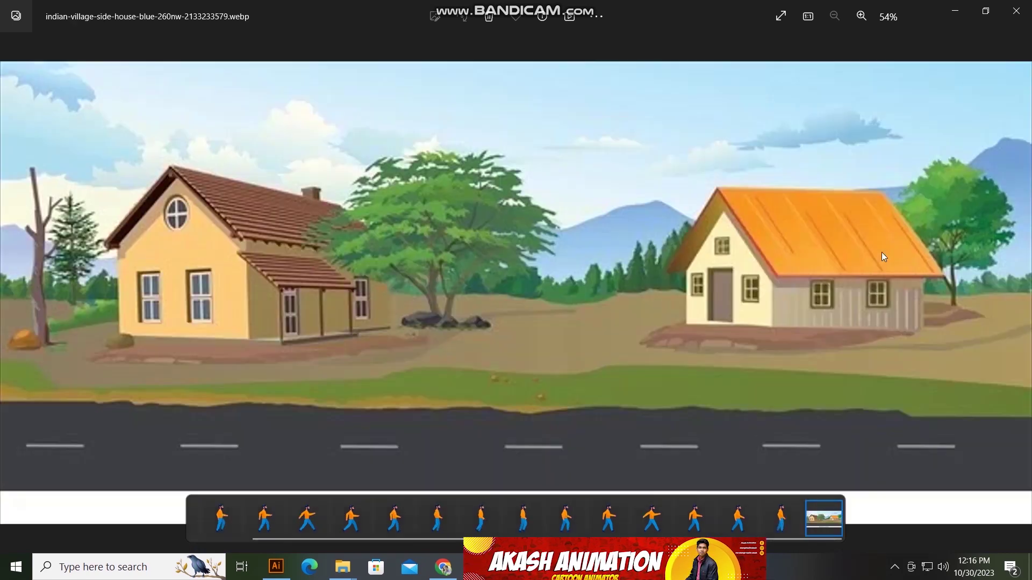
pyautogui.press('Left')
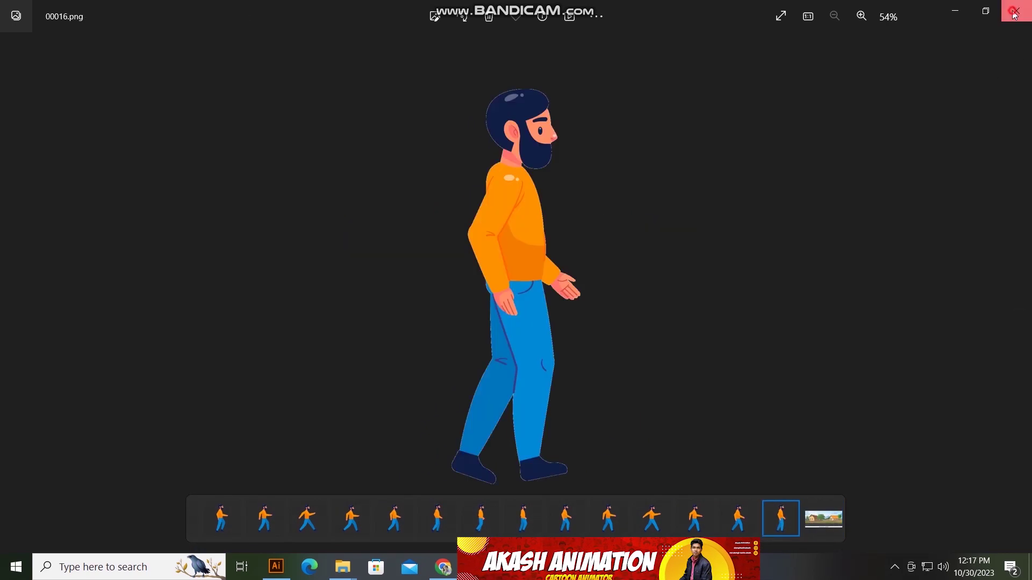
pyautogui.click(1014, 14)
pyautogui.click(438, 326)
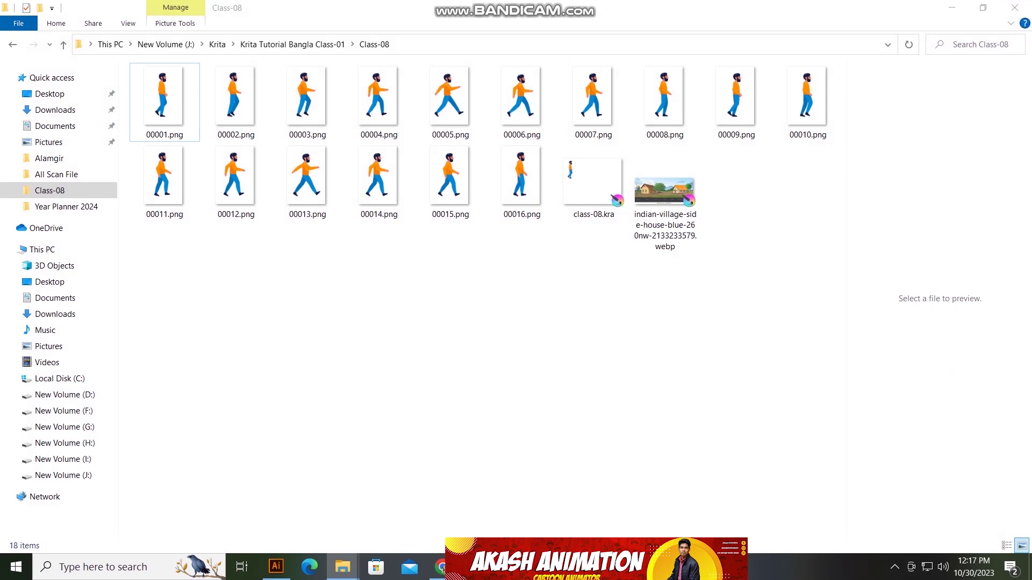
pyautogui.hotkey('alt', 'Tab')
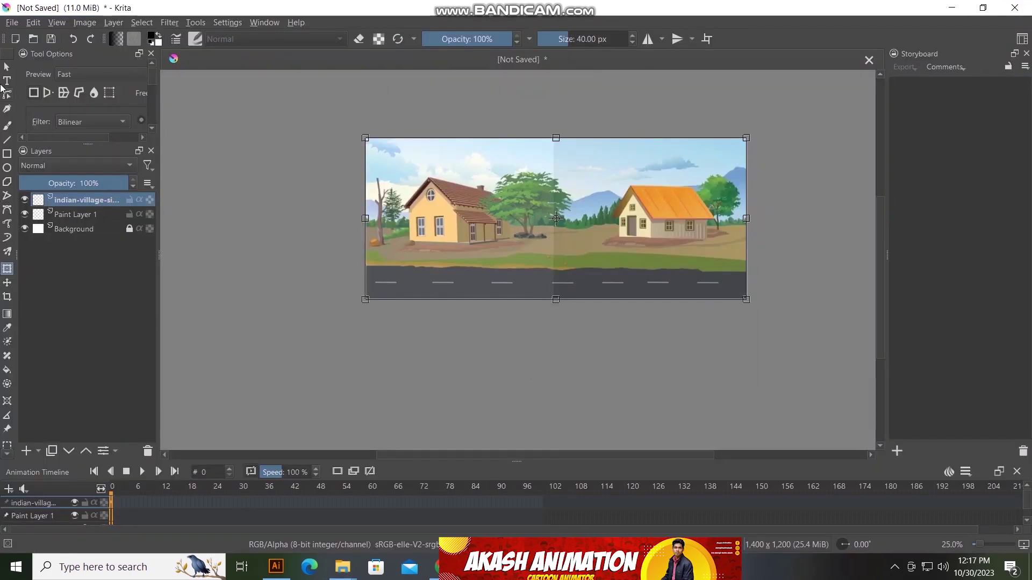
# - Apply the village background transform, zoom to 50%, and start File > Import animation frames
pyautogui.click(7, 67)
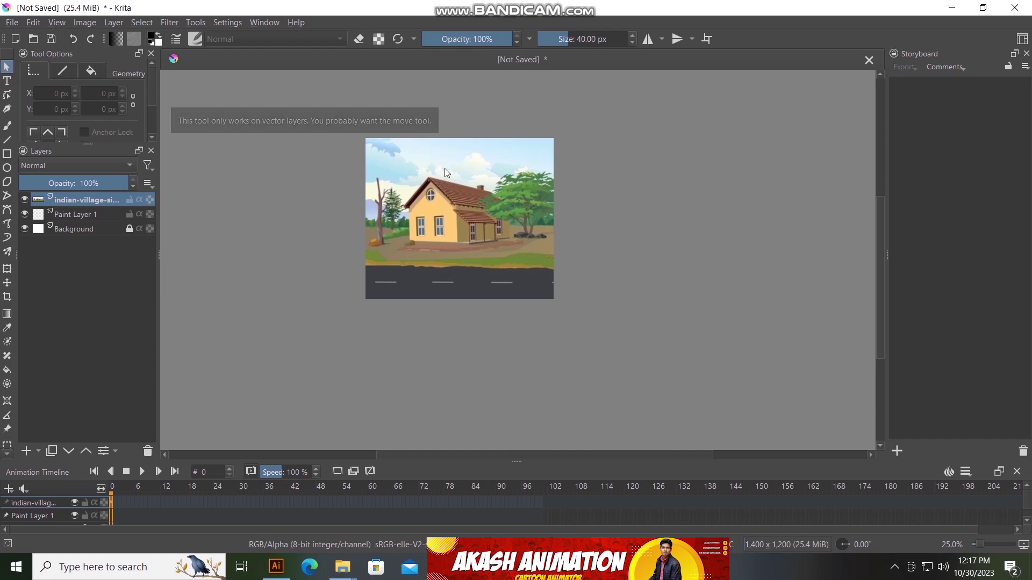
pyautogui.scroll(2, 430, 168)
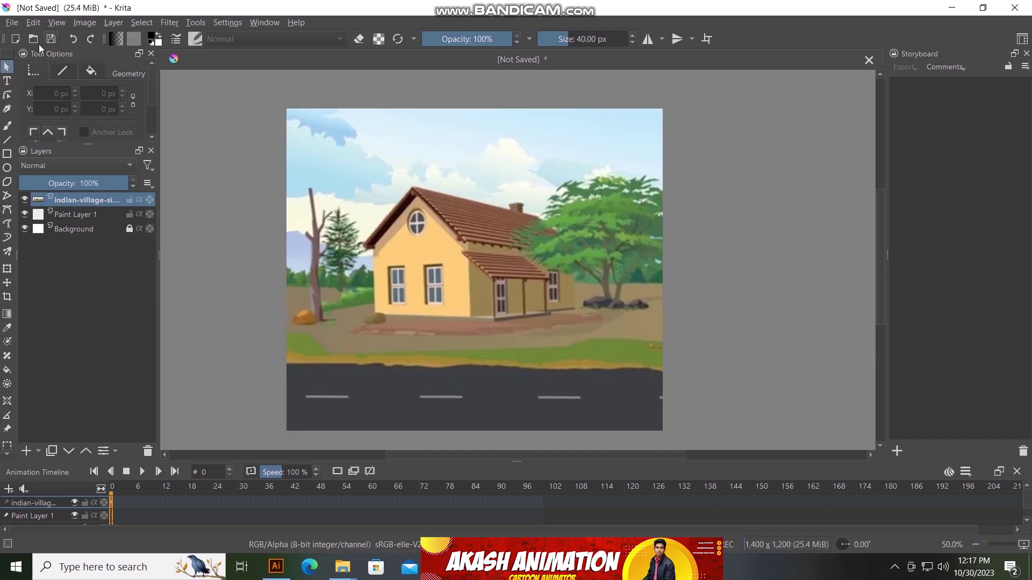
pyautogui.click(11, 24)
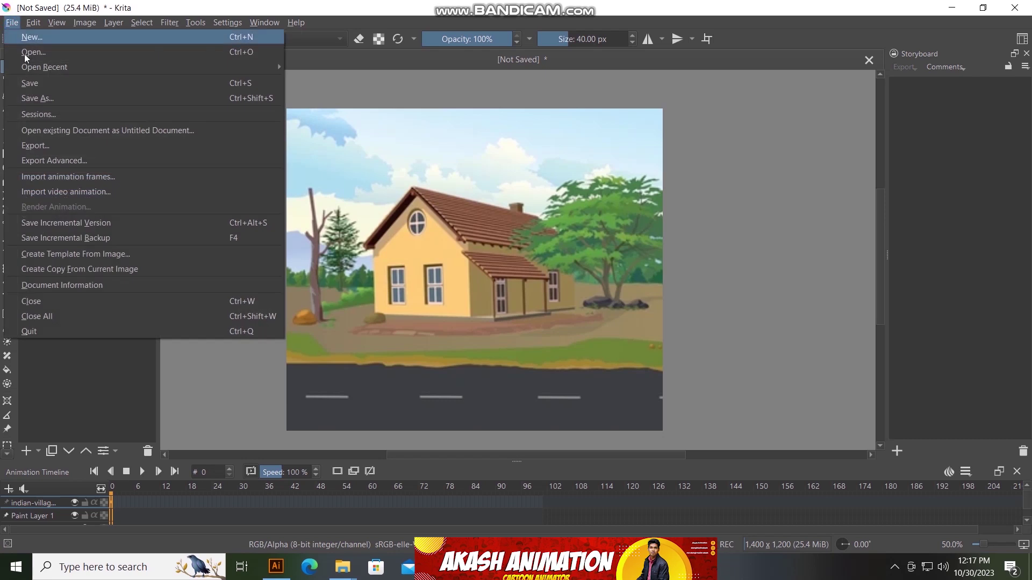
pyautogui.click(62, 178)
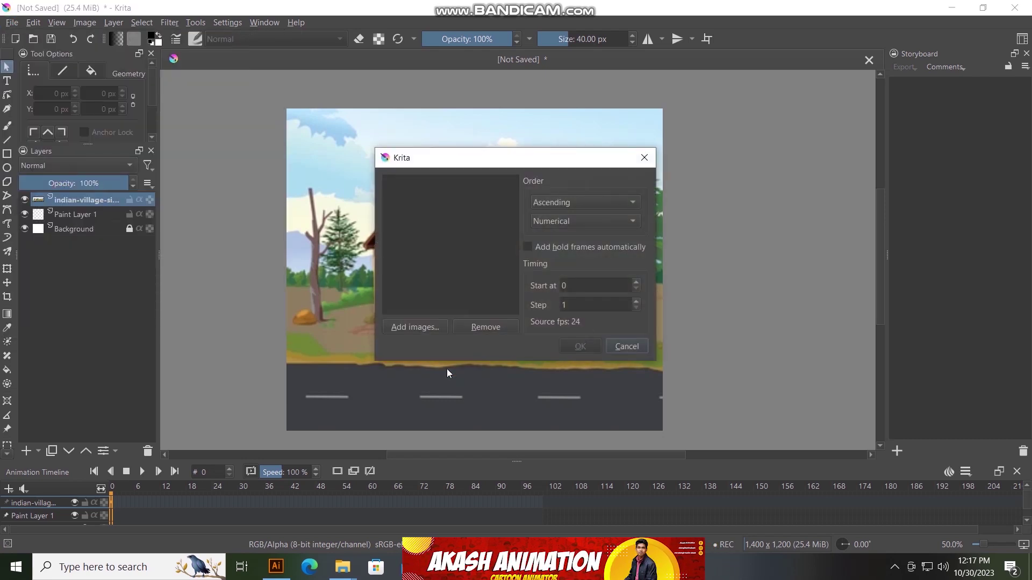
# - Add frames 00001.png through 00016.png from Class-08 to the import list
pyautogui.click(423, 327)
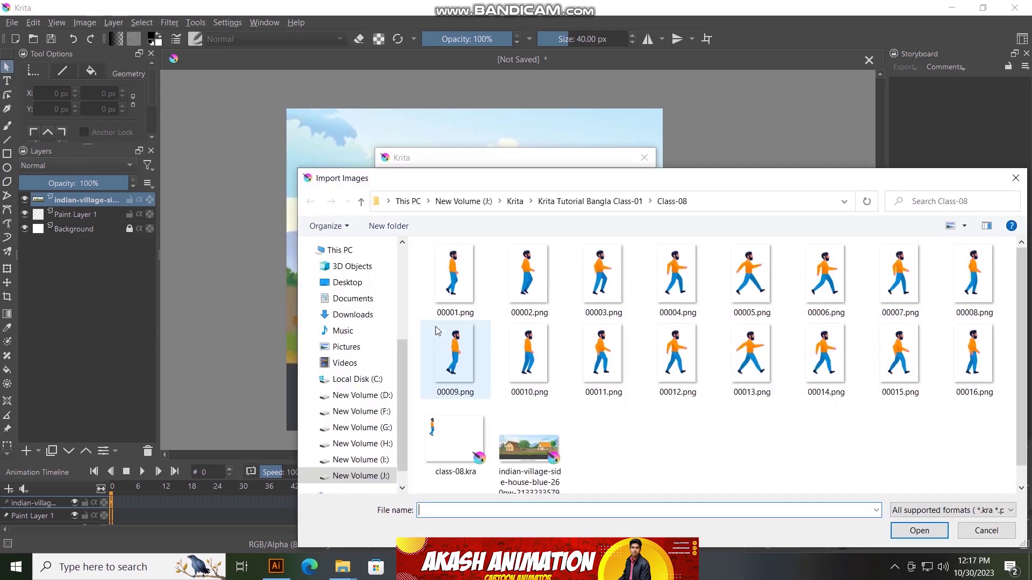
pyautogui.click(450, 284)
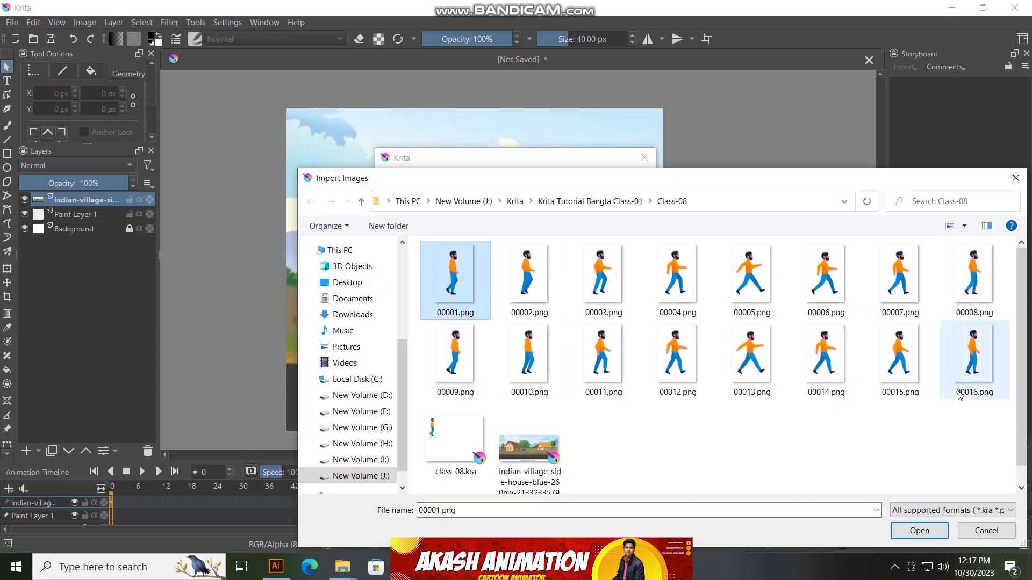
pyautogui.keyDown('shift'); pyautogui.click(985, 371); pyautogui.keyUp('shift')
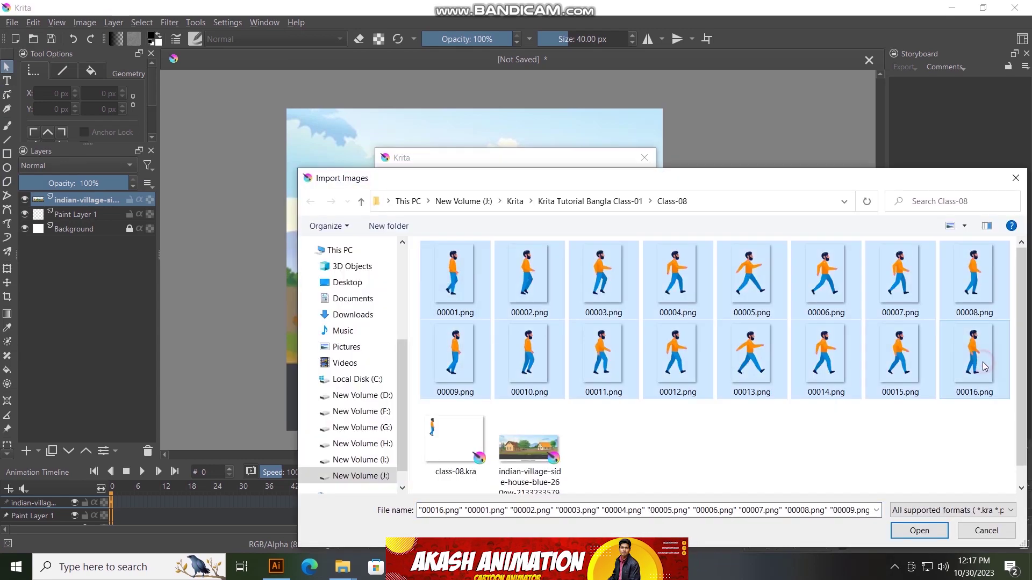
pyautogui.click(920, 531)
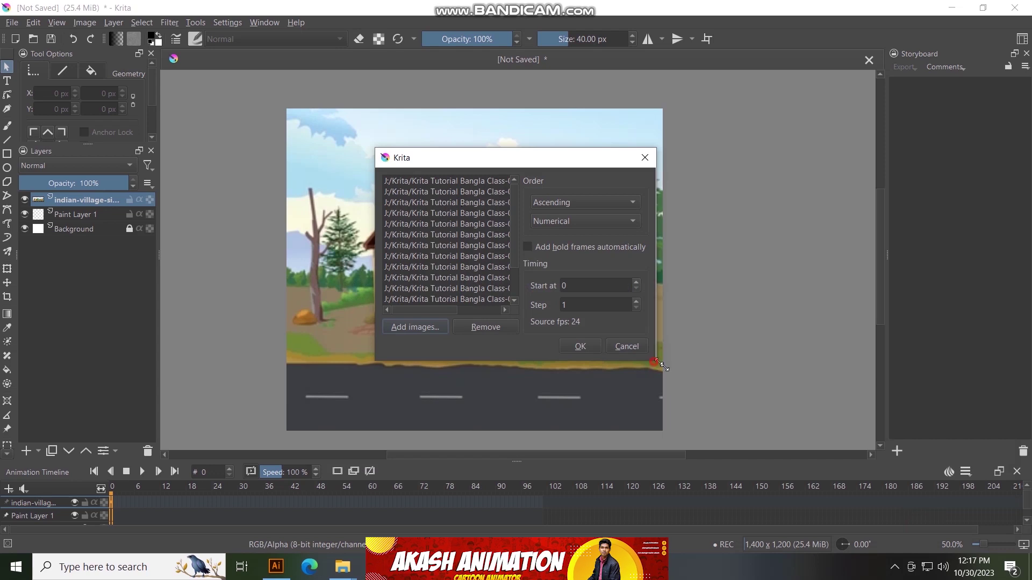
# - Import the sixteen walking frames with a step of 2, giving 12 fps source
pyautogui.moveTo(654, 361); pyautogui.dragTo(826, 430)
pyautogui.moveTo(649, 164); pyautogui.dragTo(549, 122)
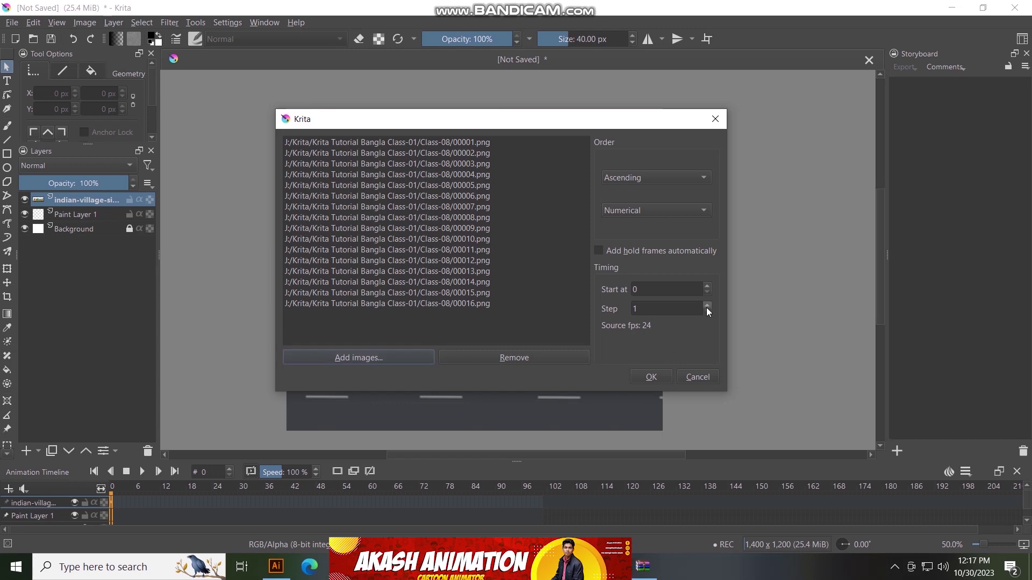
pyautogui.doubleClick(643, 310)
pyautogui.write('2')
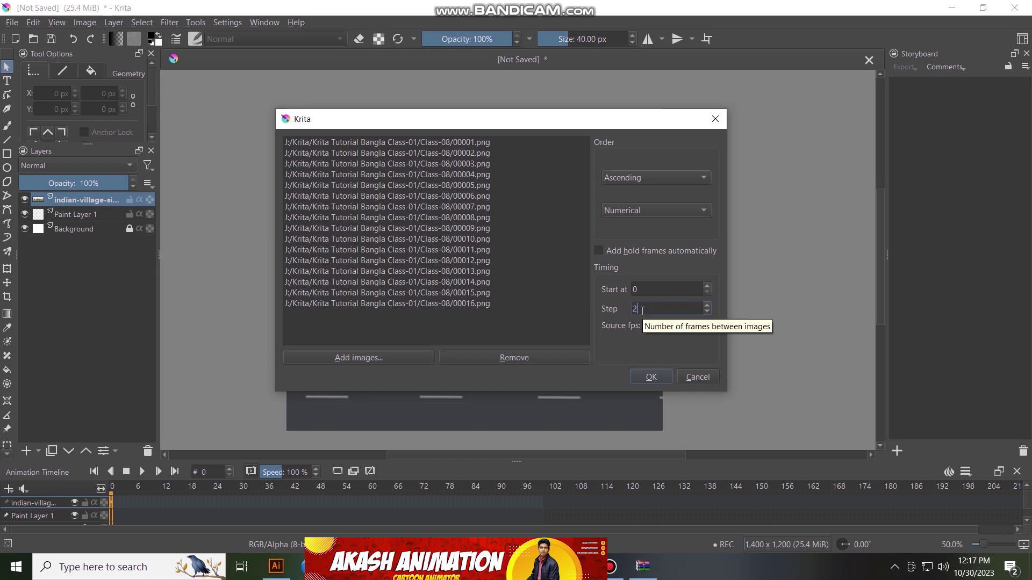
pyautogui.click(705, 306)
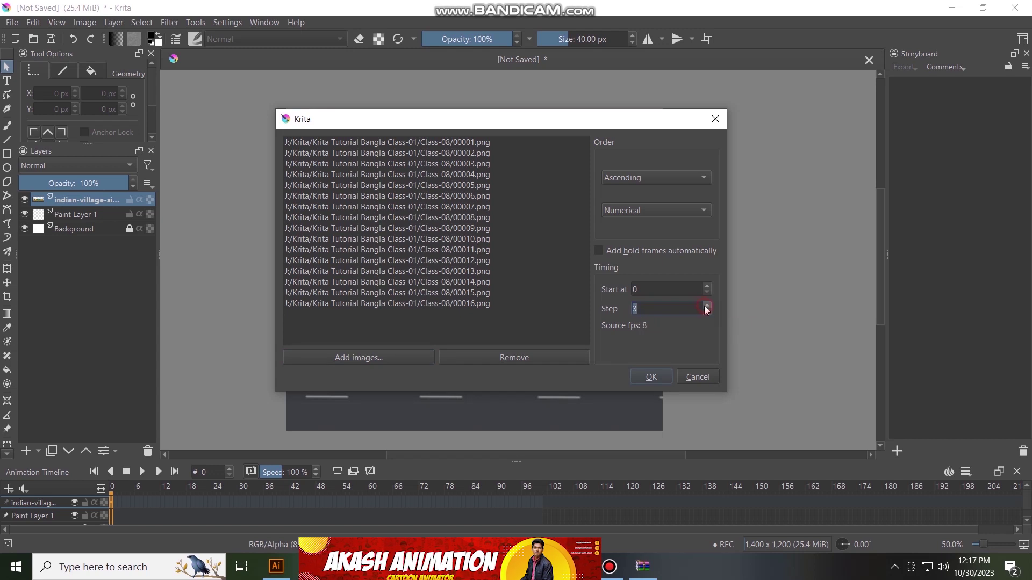
pyautogui.click(705, 312)
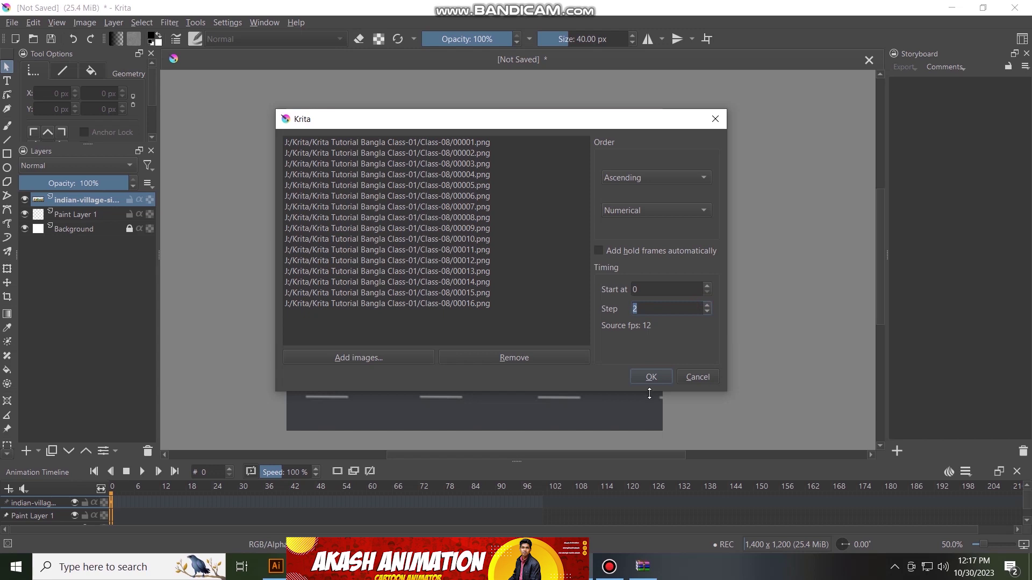
pyautogui.click(651, 376)
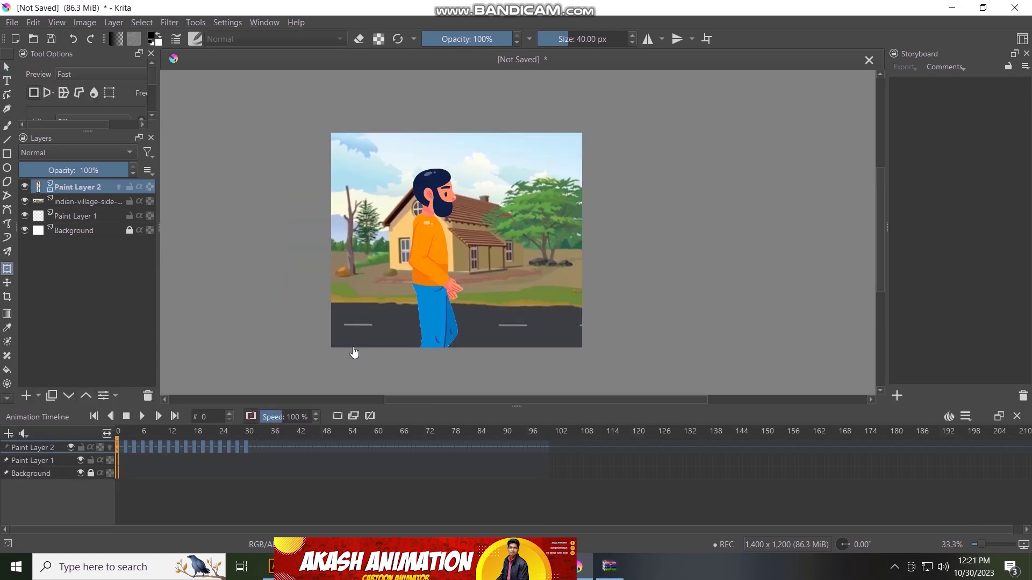
# - Add a transform mask to Paint Layer 2 and scale the walker down at the road's left edge
pyautogui.rightClick(76, 190)
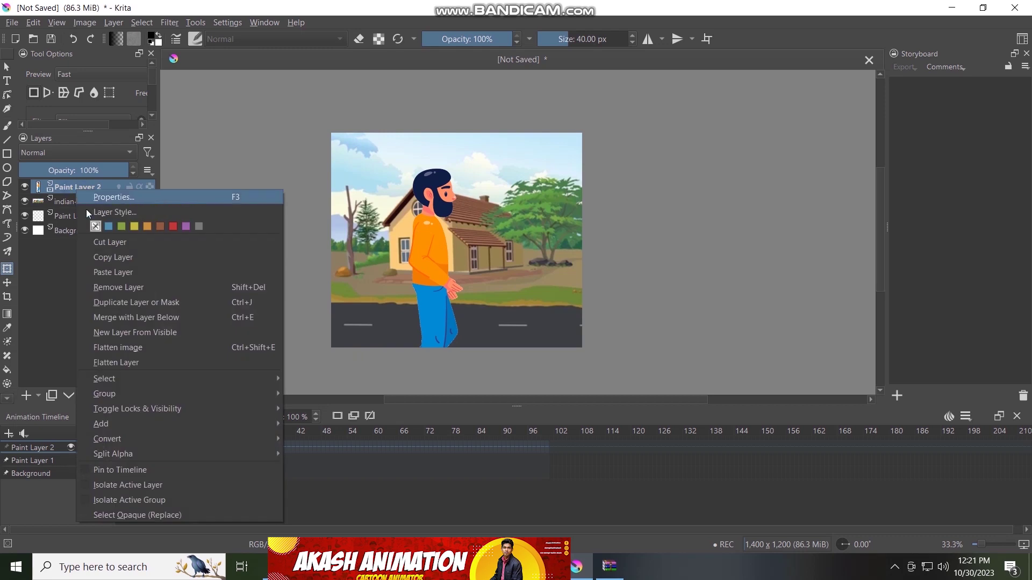
pyautogui.moveTo(101, 424)
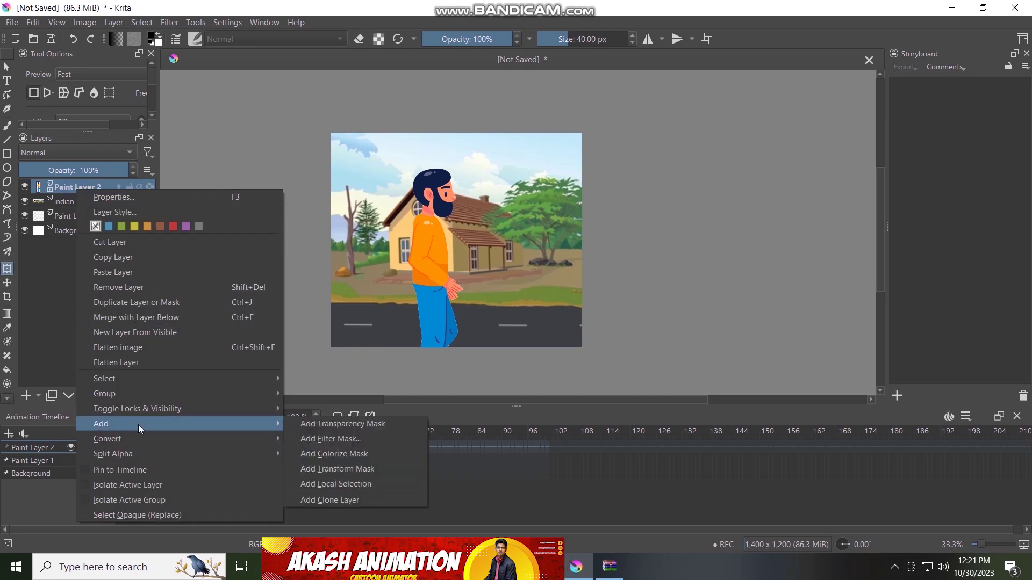
pyautogui.click(344, 468)
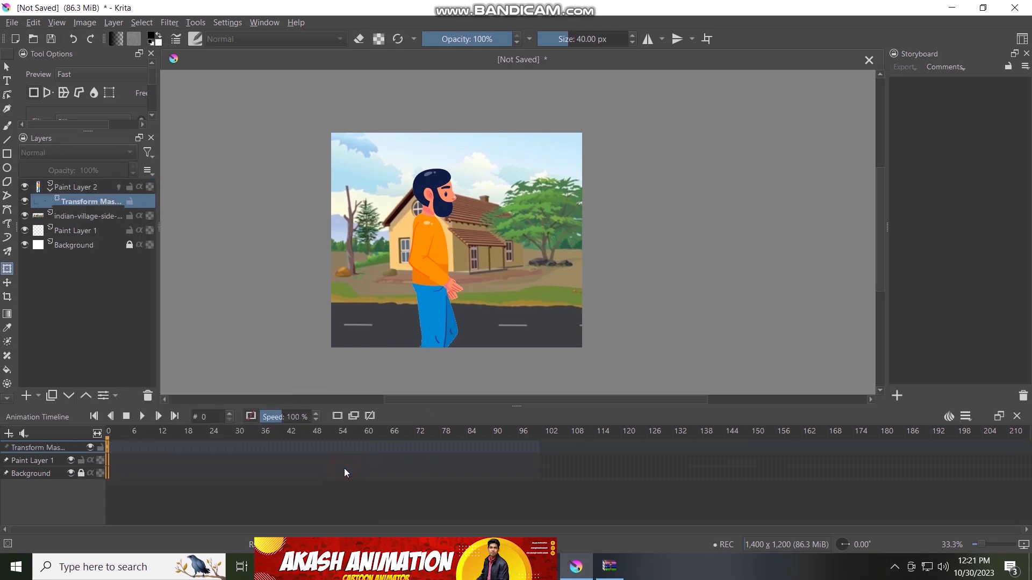
pyautogui.click(76, 191)
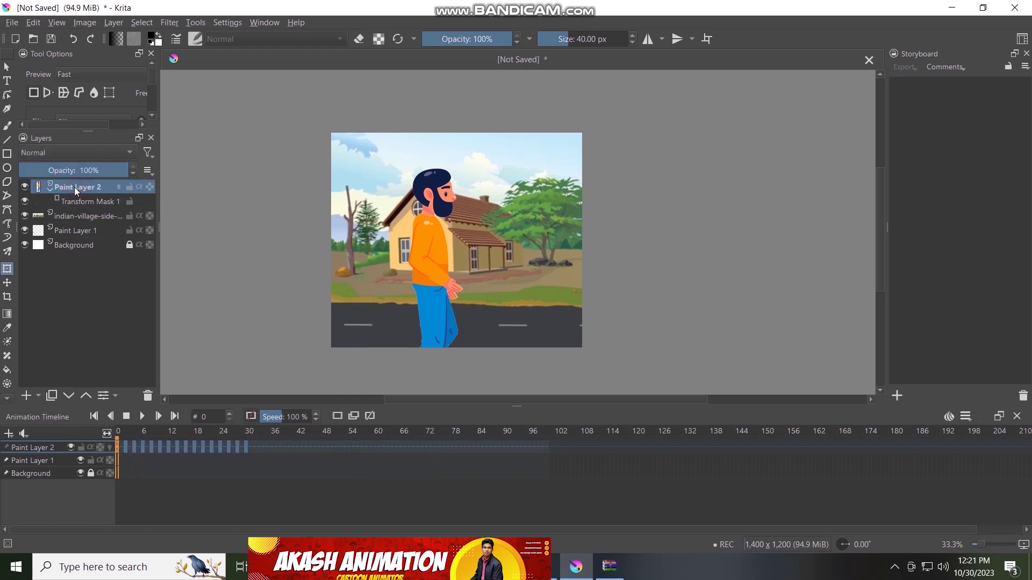
pyautogui.click(424, 222)
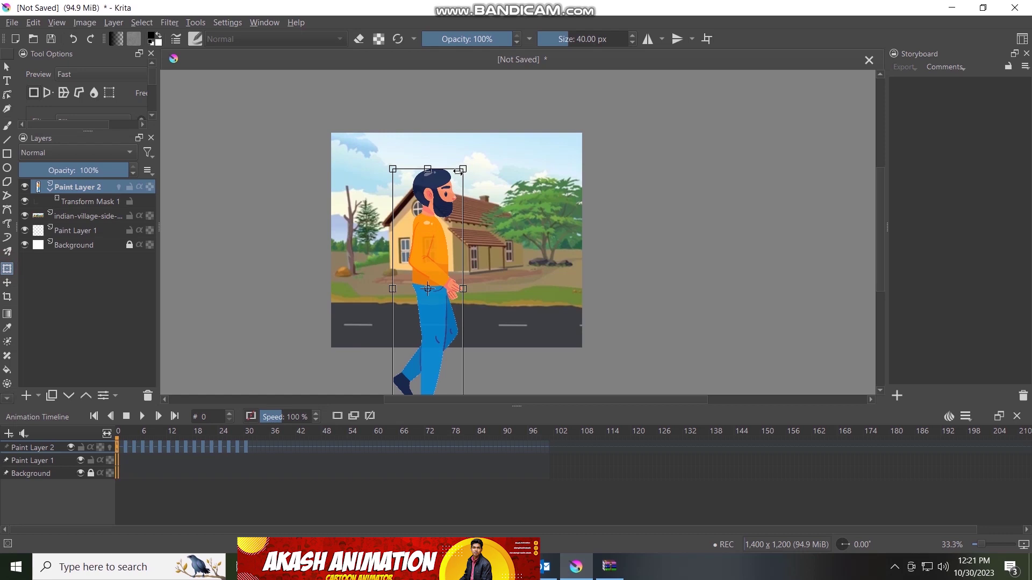
pyautogui.moveTo(463, 169)
pyautogui.mouseDown()
pyautogui.moveTo(428, 303)
pyautogui.moveTo(366, 261)
pyautogui.mouseUp()
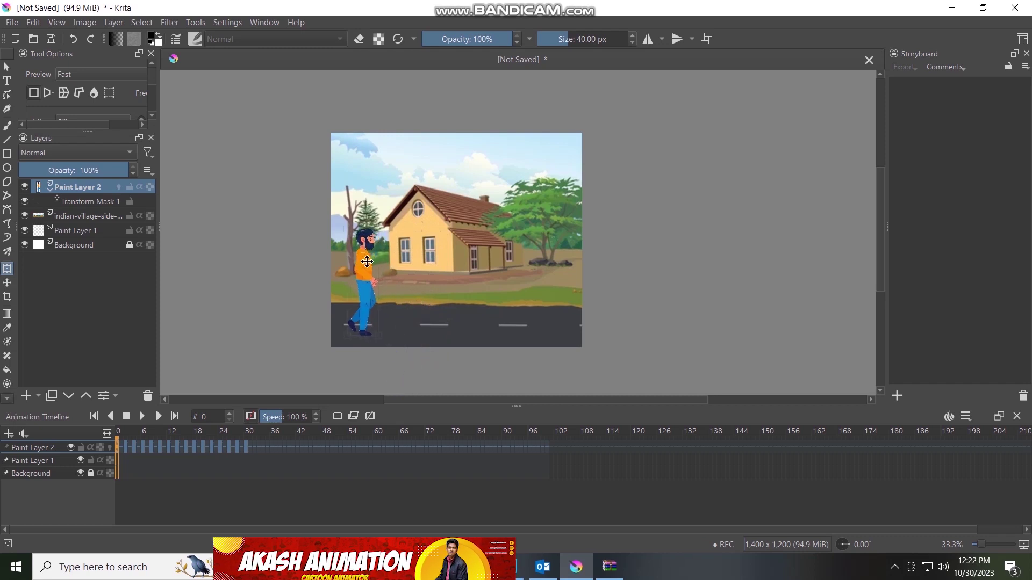
pyautogui.moveTo(379, 228); pyautogui.dragTo(376, 234)
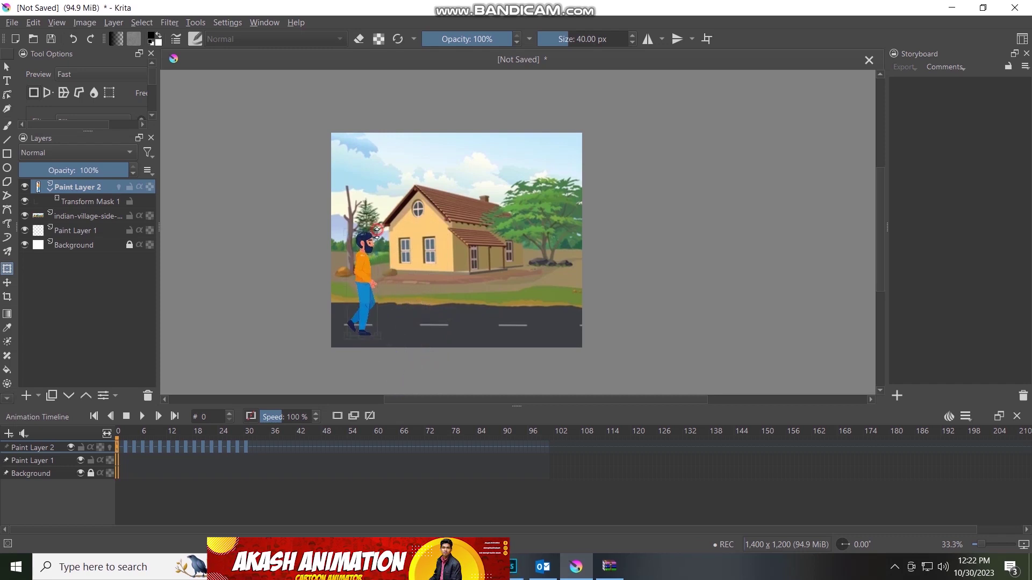
pyautogui.moveTo(379, 284); pyautogui.dragTo(382, 284)
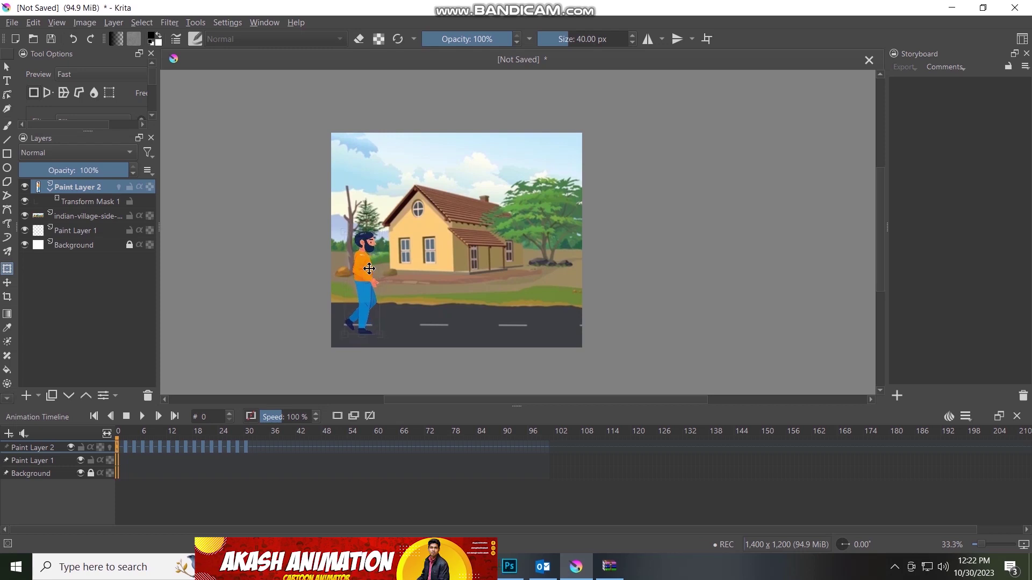
pyautogui.rightClick(118, 448)
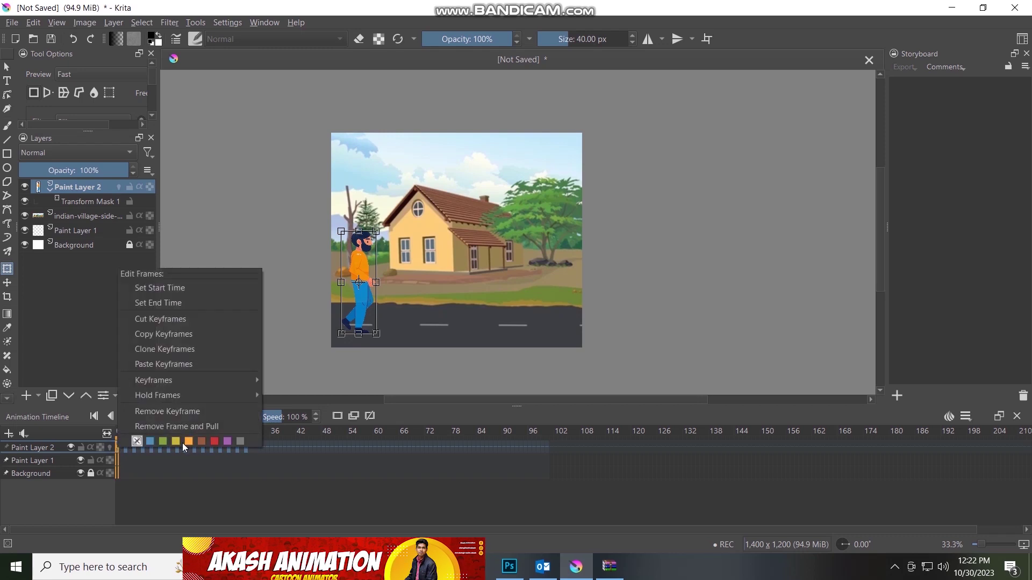
# - Give frame 0 a yellow label to mark the walk cycle's start
pyautogui.click(214, 441)
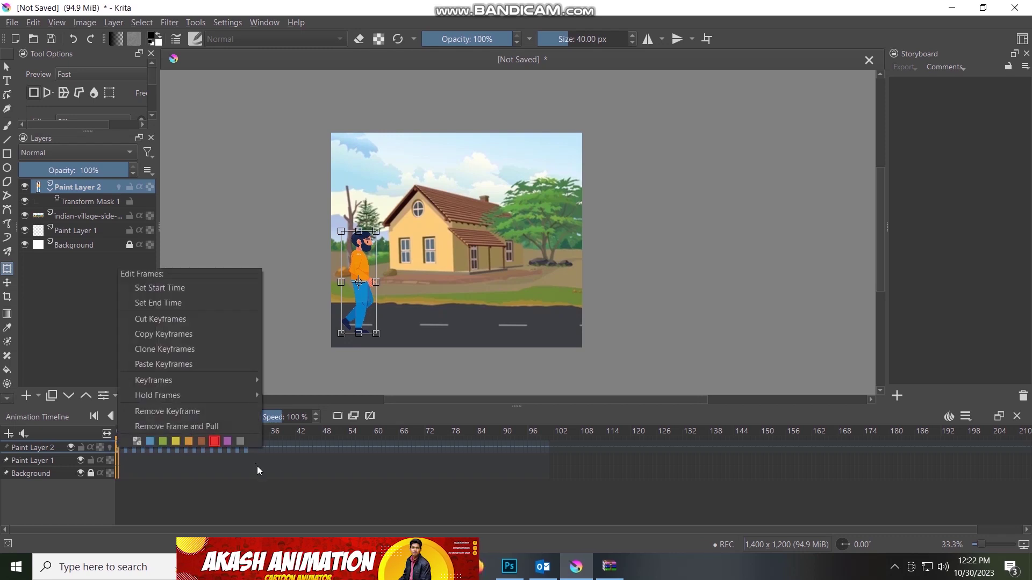
pyautogui.click(247, 471)
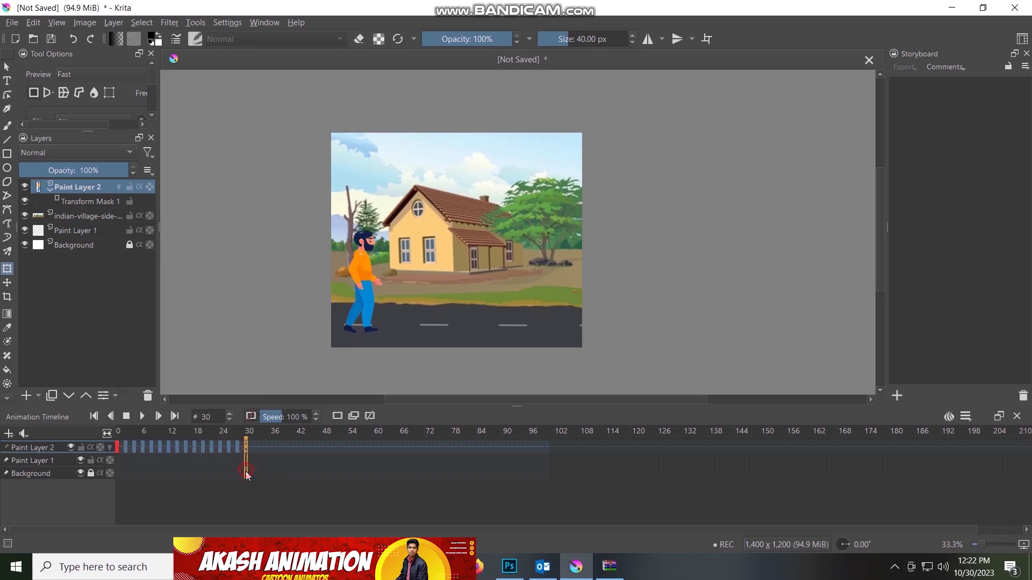
pyautogui.click(117, 446)
pyautogui.rightClick(120, 446)
pyautogui.click(174, 438)
pyautogui.click(133, 482)
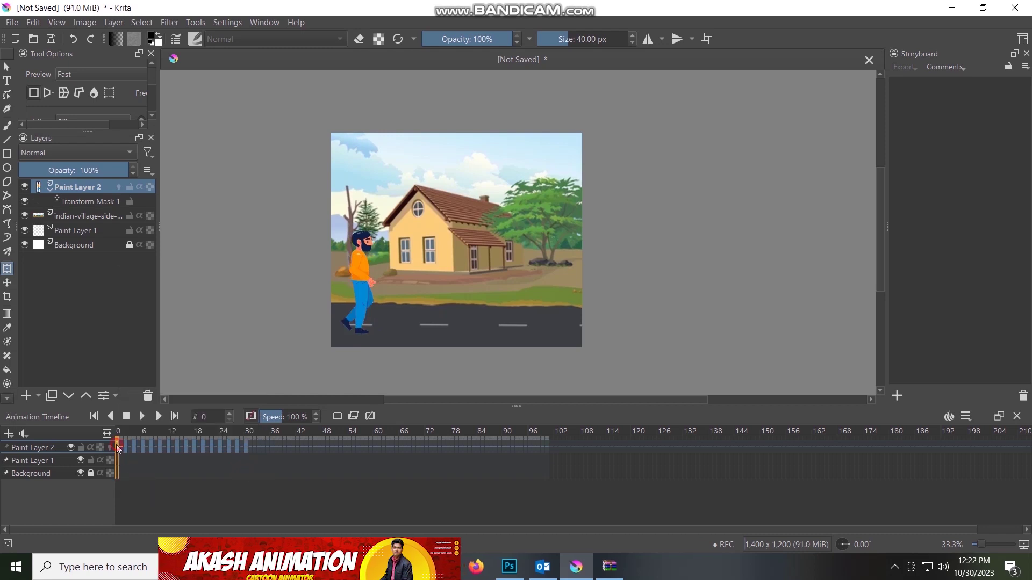
# - Copy the walk cycle repeatedly along the timeline, the last copy starting at frame 160
pyautogui.moveTo(116, 445); pyautogui.dragTo(247, 446)
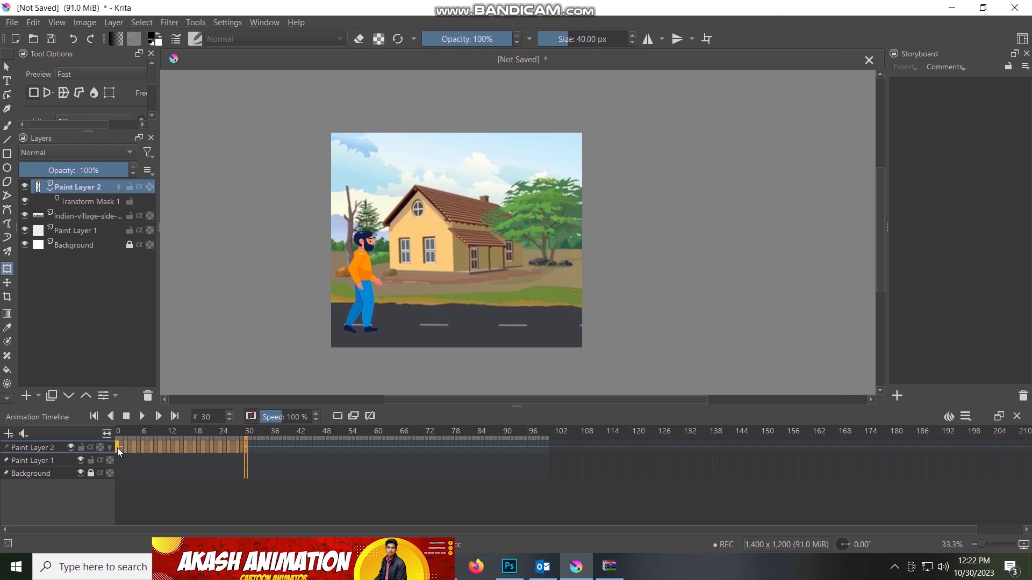
pyautogui.moveTo(117, 447); pyautogui.dragTo(277, 449)
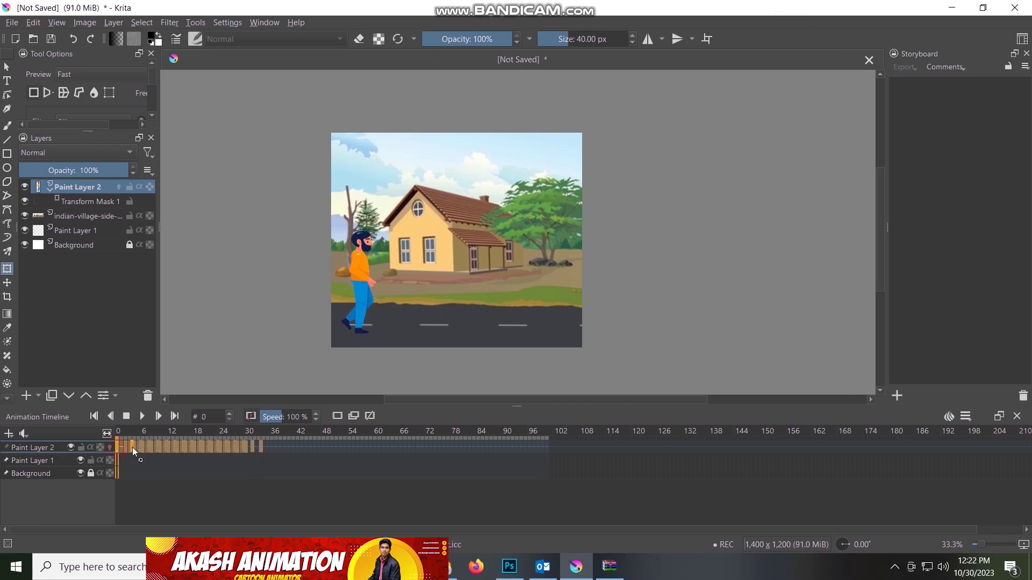
pyautogui.moveTo(277, 449); pyautogui.dragTo(256, 447)
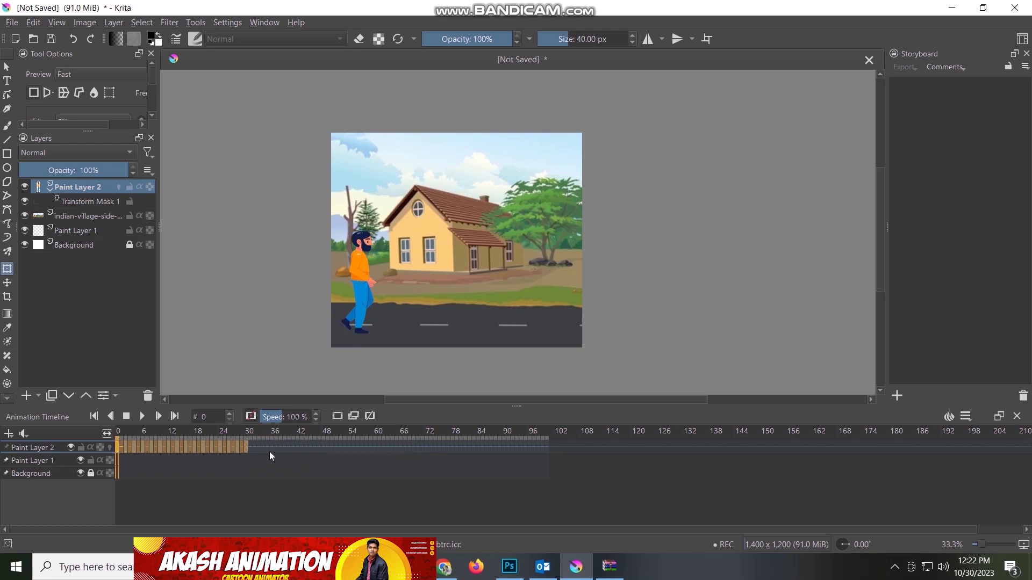
pyautogui.moveTo(118, 447); pyautogui.dragTo(254, 447)
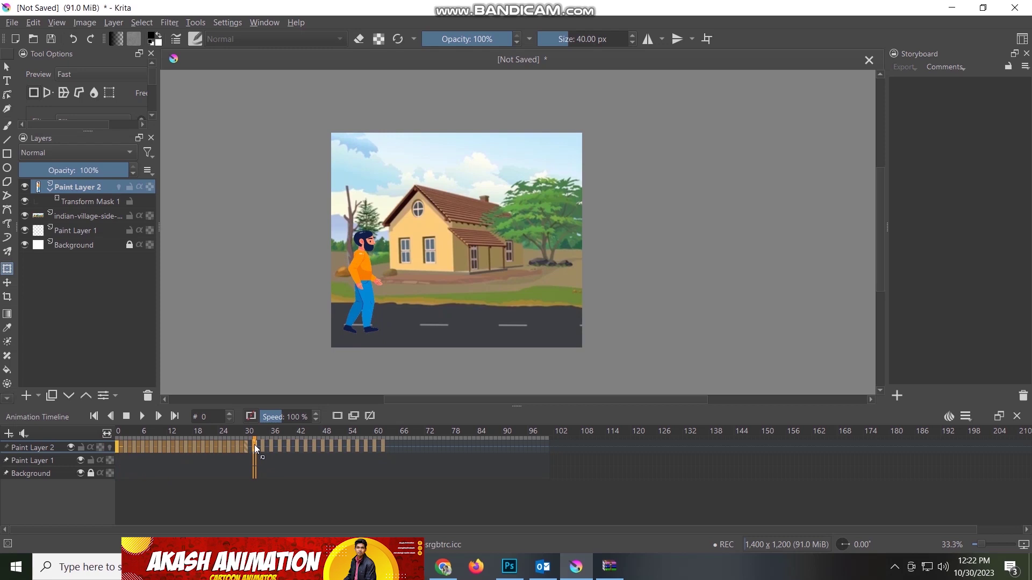
pyautogui.moveTo(253, 444); pyautogui.dragTo(253, 444)
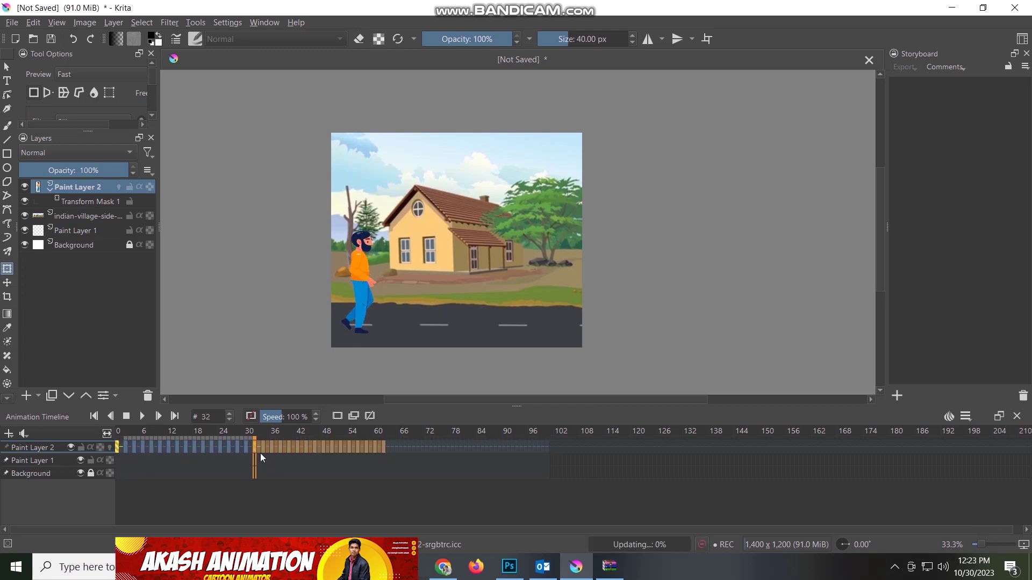
pyautogui.moveTo(276, 447); pyautogui.dragTo(391, 447)
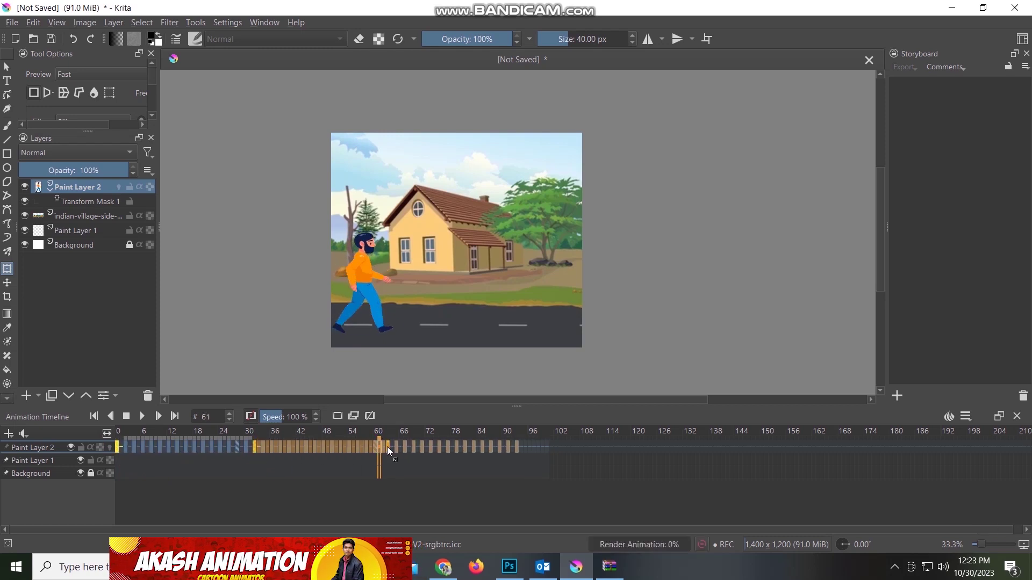
pyautogui.moveTo(391, 447); pyautogui.dragTo(804, 446)
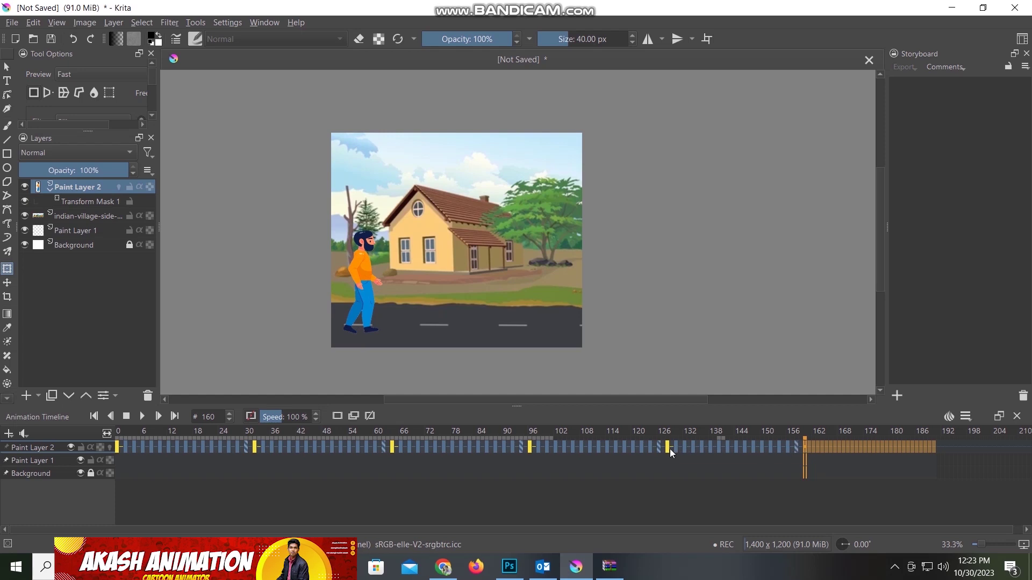
pyautogui.click(668, 447)
pyautogui.keyDown('shift'); pyautogui.click(796, 447); pyautogui.keyUp('shift')
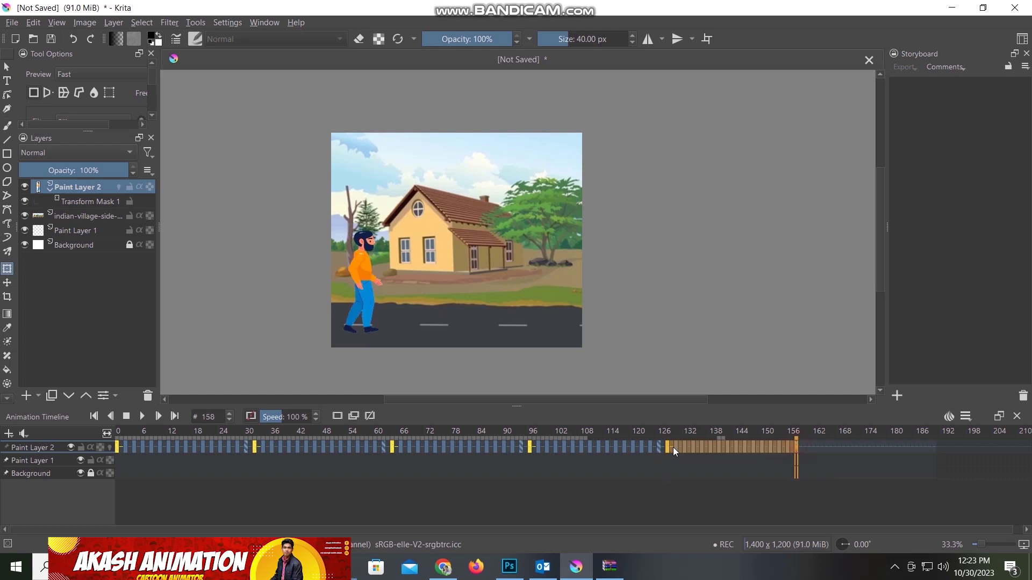
pyautogui.moveTo(666, 446); pyautogui.dragTo(804, 446)
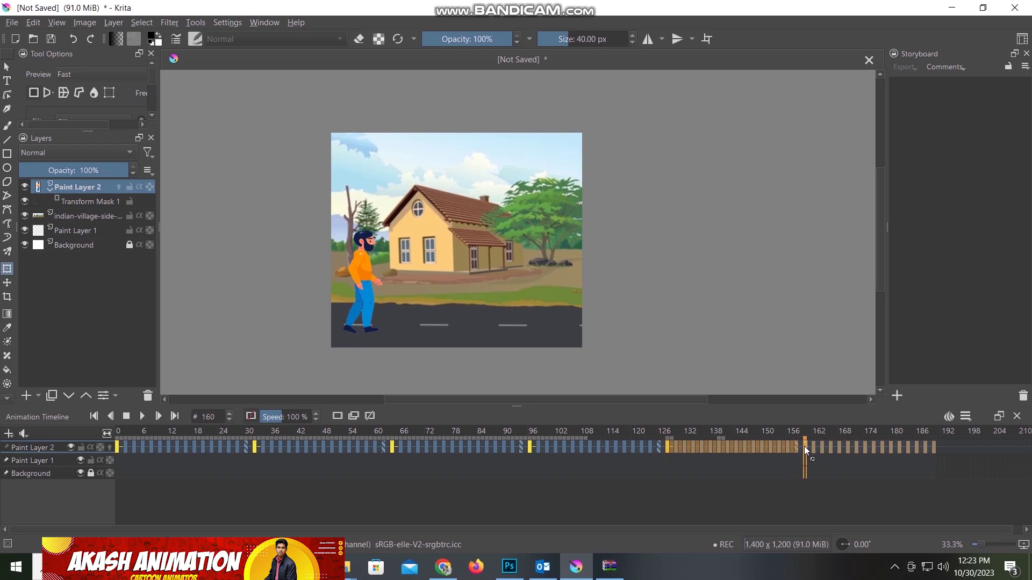
pyautogui.moveTo(804, 446); pyautogui.dragTo(804, 446)
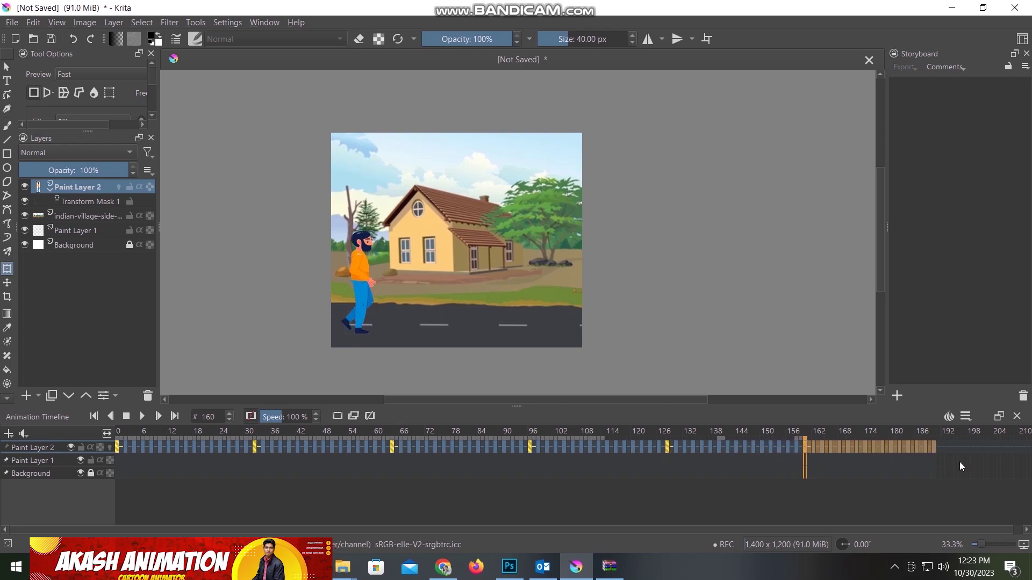
# - Set frame 190 as the animation end time and play from the start
pyautogui.click(934, 446)
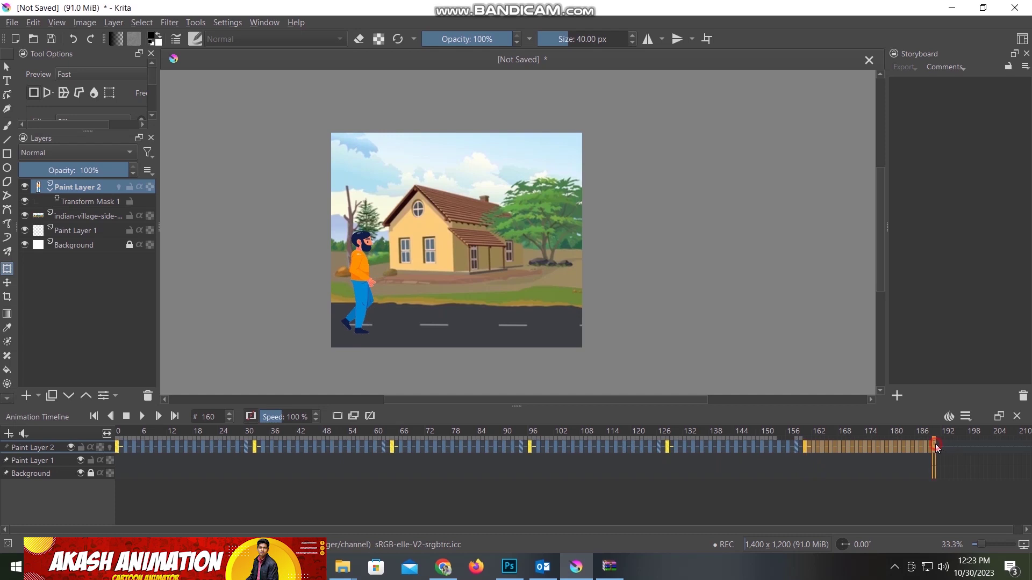
pyautogui.rightClick(935, 446)
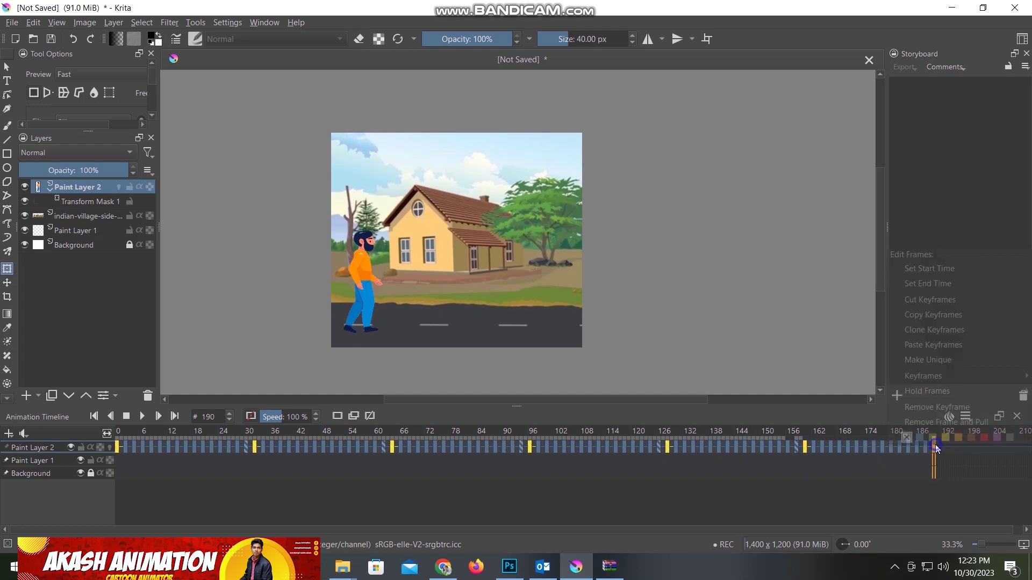
pyautogui.click(931, 286)
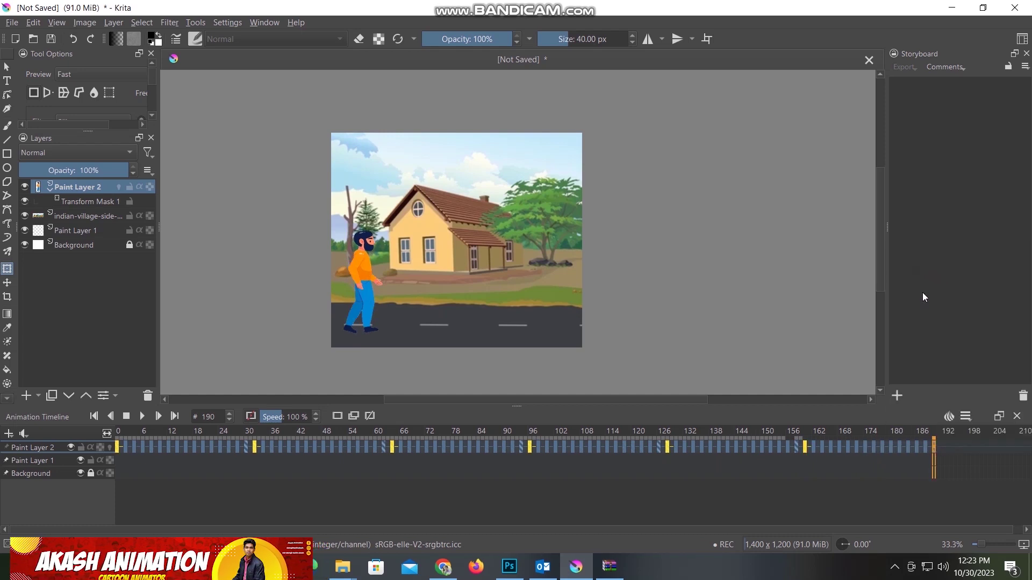
pyautogui.click(118, 446)
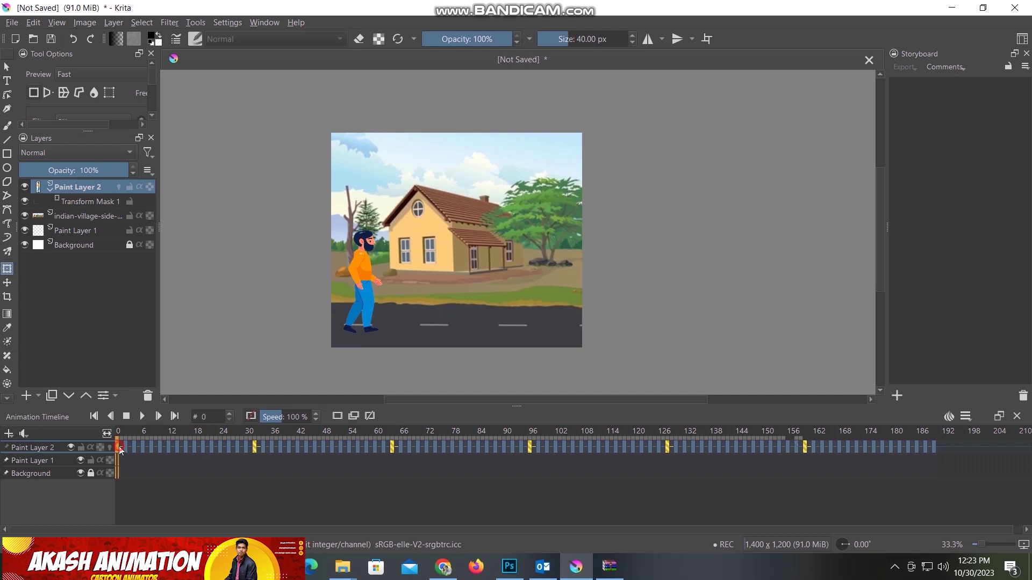
pyautogui.click(141, 417)
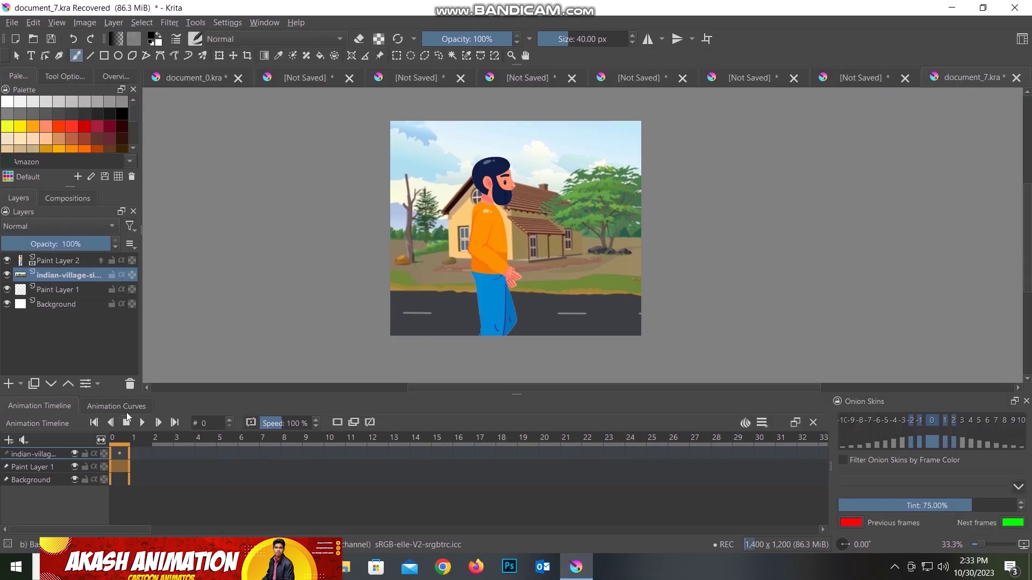
# - Add a transform mask to the village background layer
pyautogui.click(115, 409)
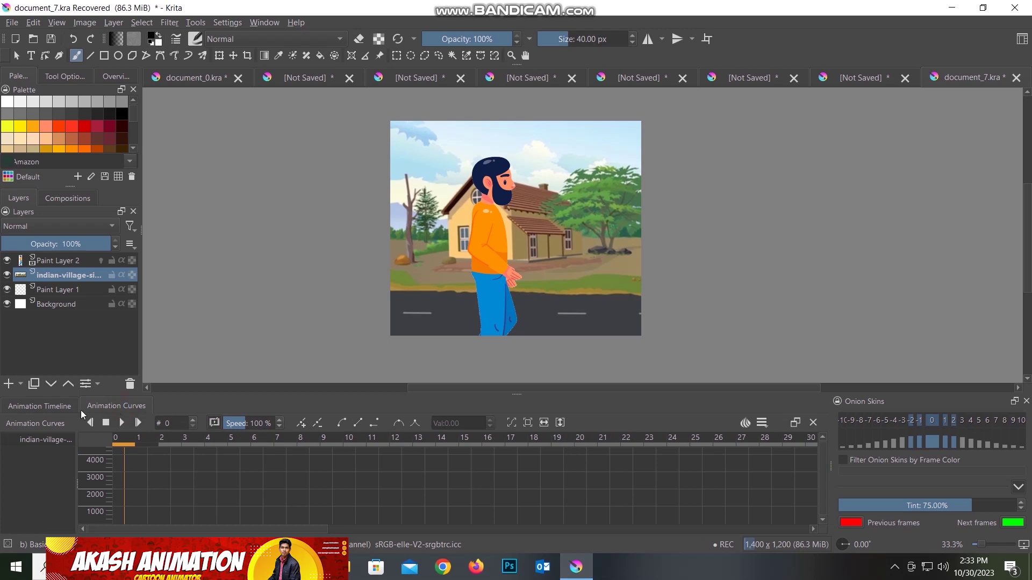
pyautogui.click(65, 407)
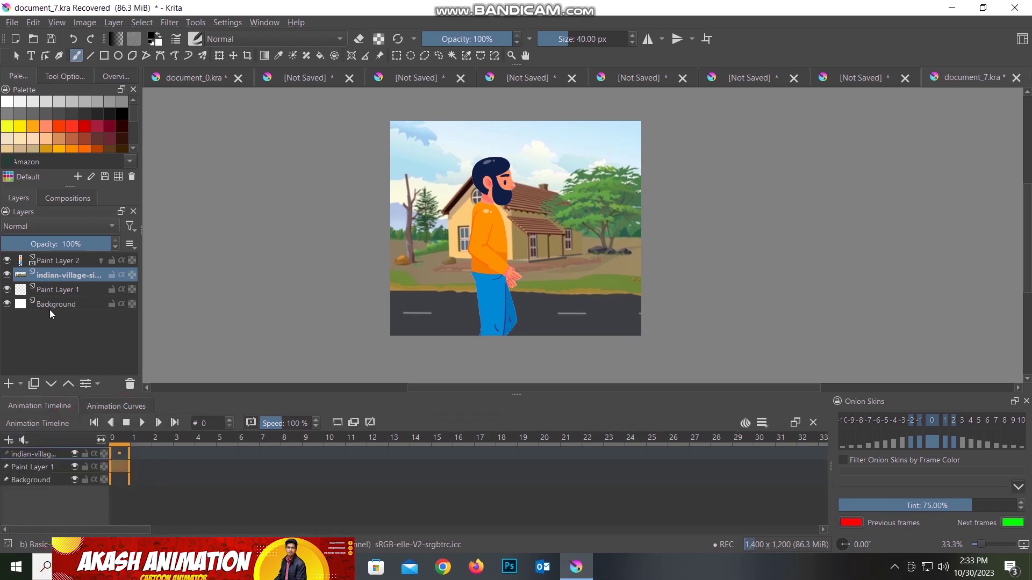
pyautogui.rightClick(56, 275)
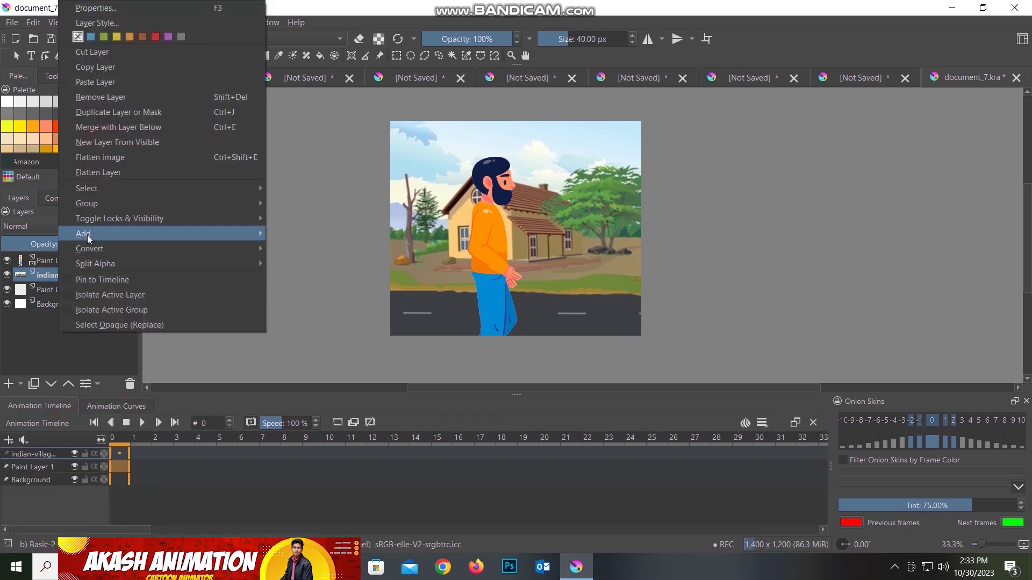
pyautogui.moveTo(84, 234)
pyautogui.click(339, 279)
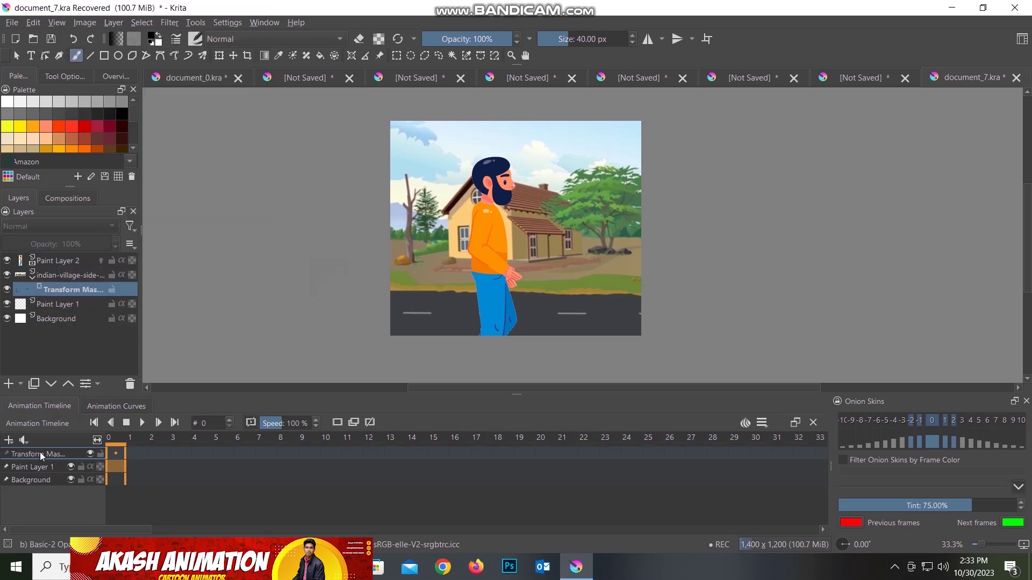
# - Show the mask's position, scale and rotation curves and move to frame 190
pyautogui.click(121, 407)
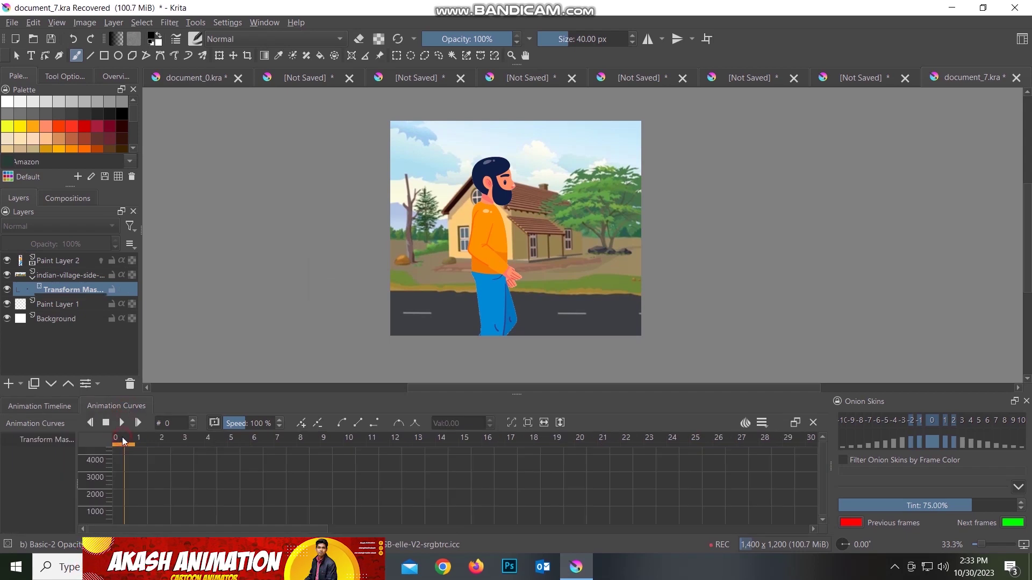
pyautogui.click(300, 424)
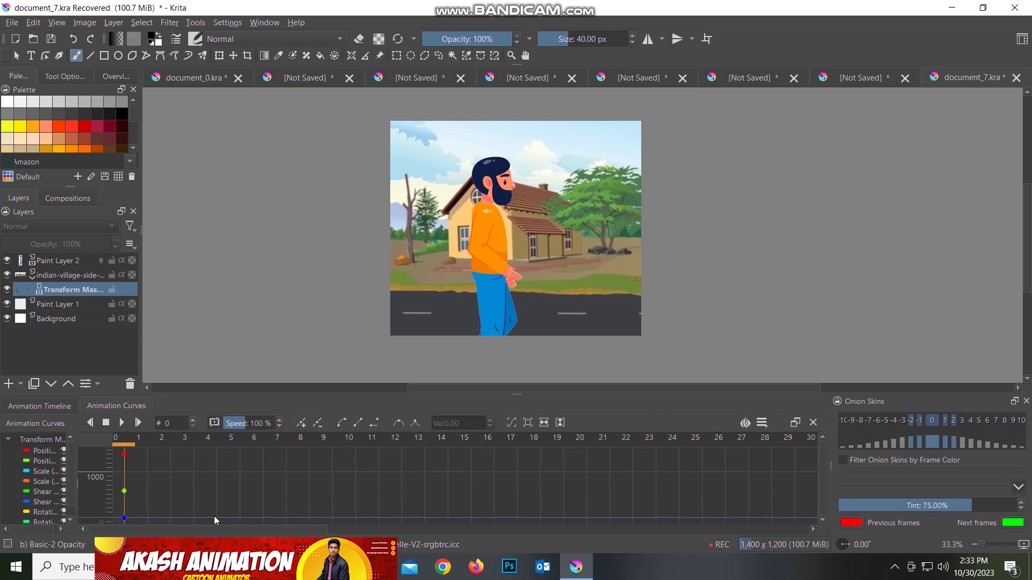
pyautogui.moveTo(196, 532); pyautogui.dragTo(414, 532)
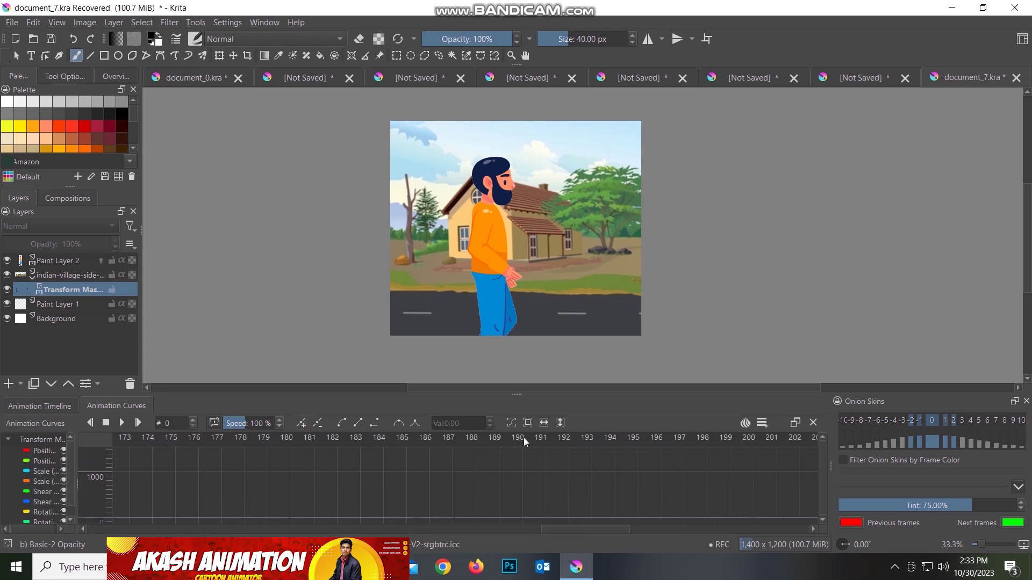
pyautogui.click(522, 438)
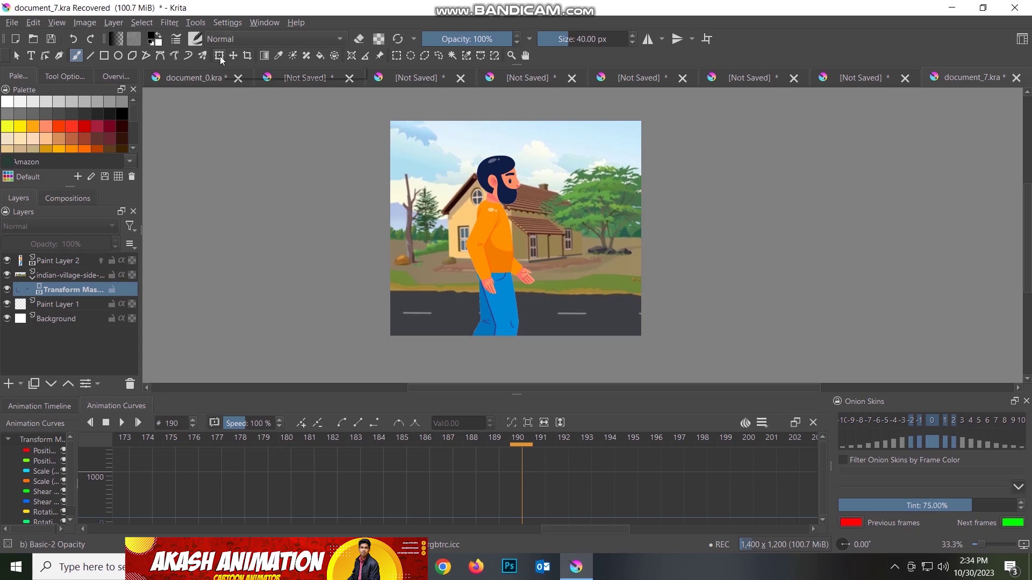
# - Slide the village background far to the left at frame 190
pyautogui.click(219, 56)
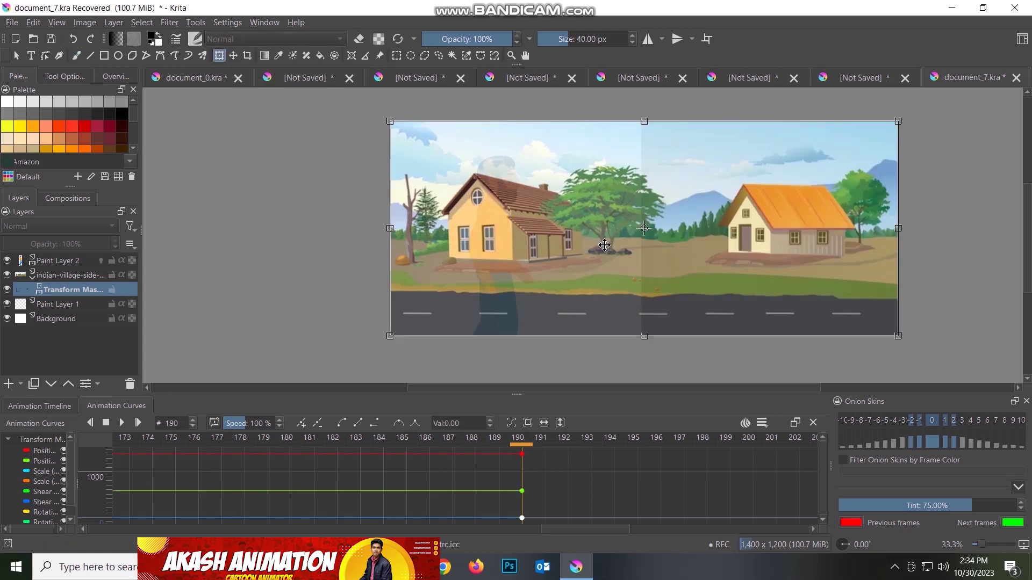
pyautogui.moveTo(608, 245); pyautogui.dragTo(353, 239)
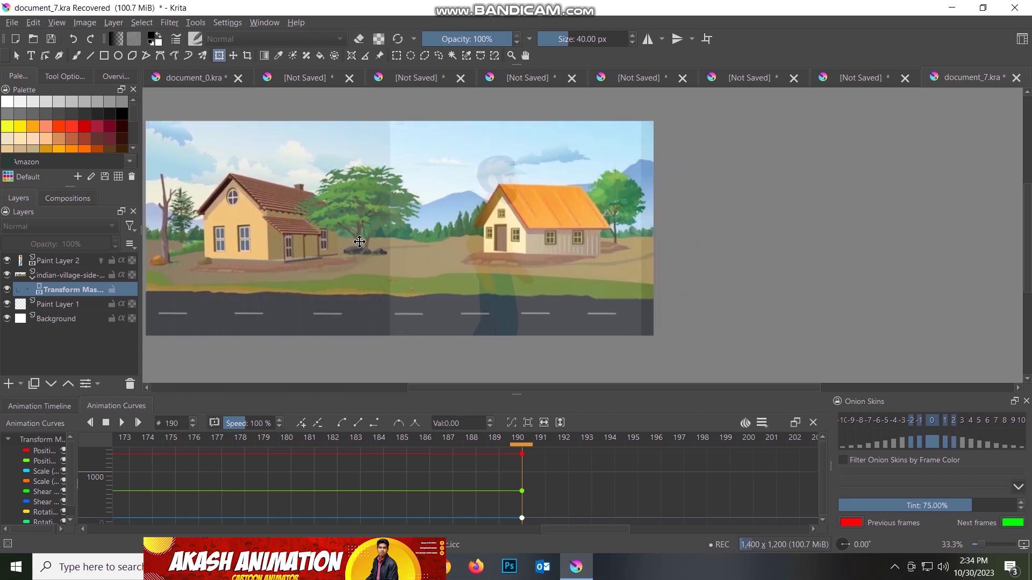
pyautogui.moveTo(353, 239); pyautogui.dragTo(352, 240)
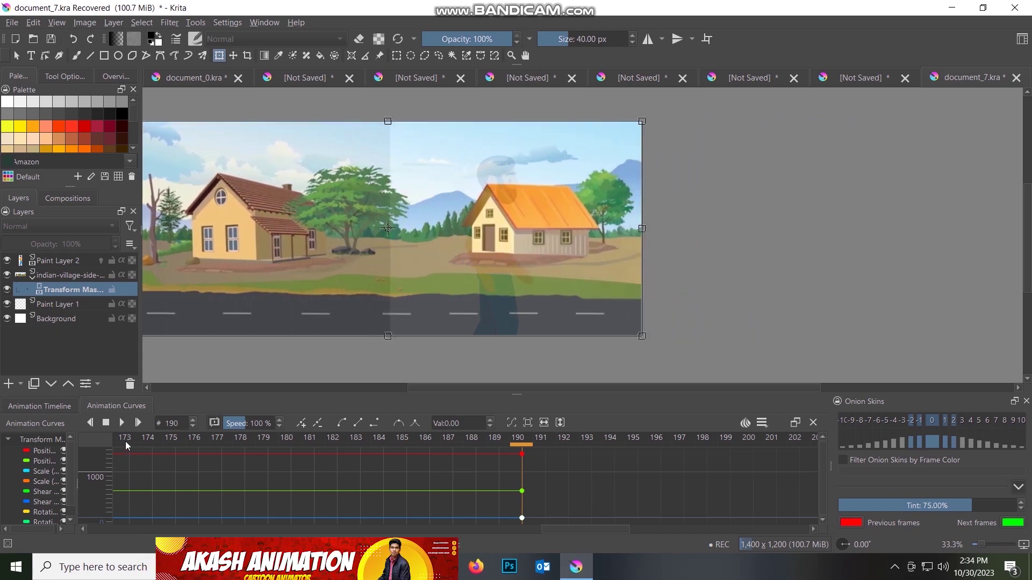
# - Preview the scrolling background playback, stop it, and go back to frame 0
pyautogui.moveTo(579, 528); pyautogui.dragTo(135, 503)
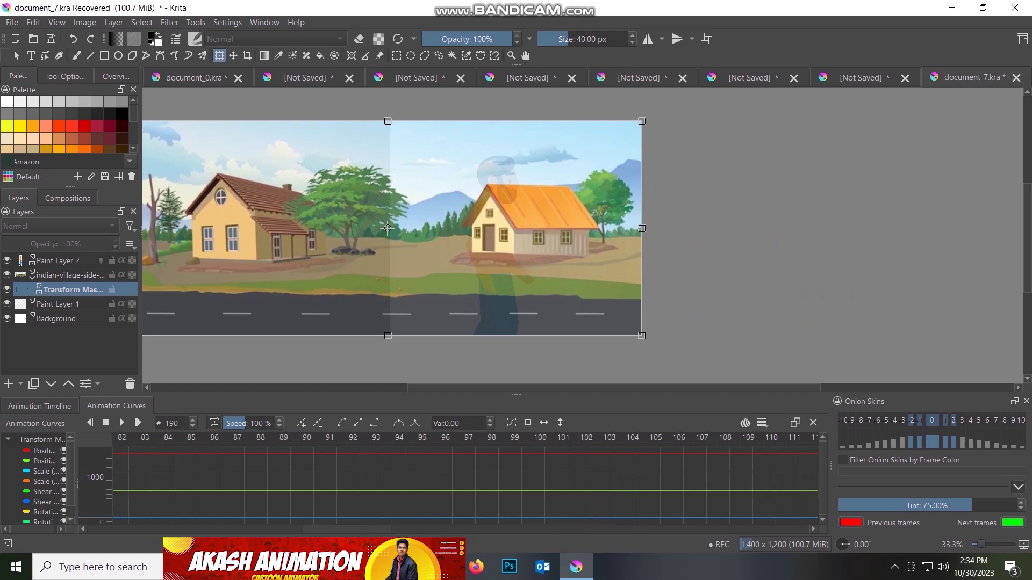
pyautogui.click(122, 425)
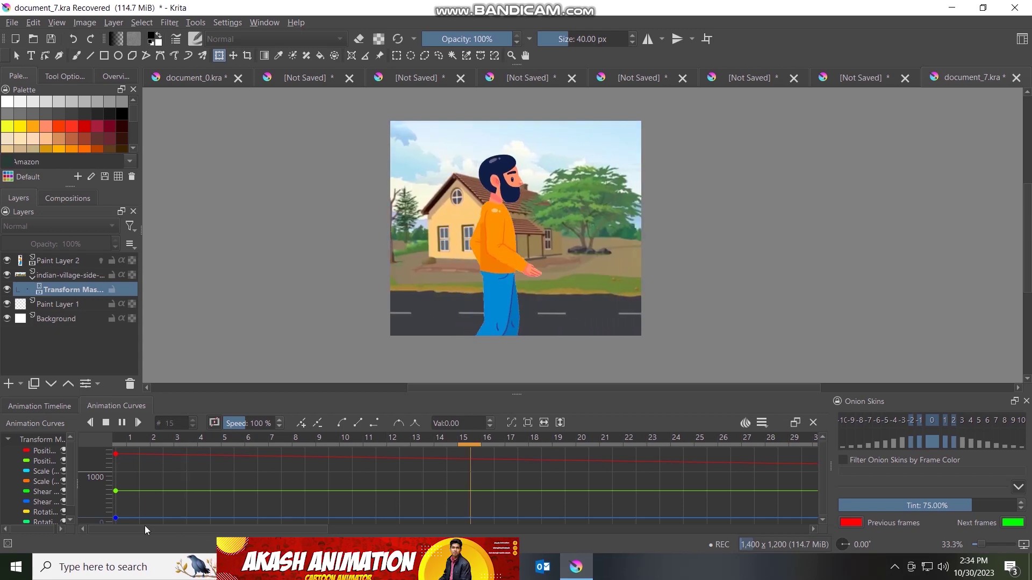
pyautogui.click(122, 424)
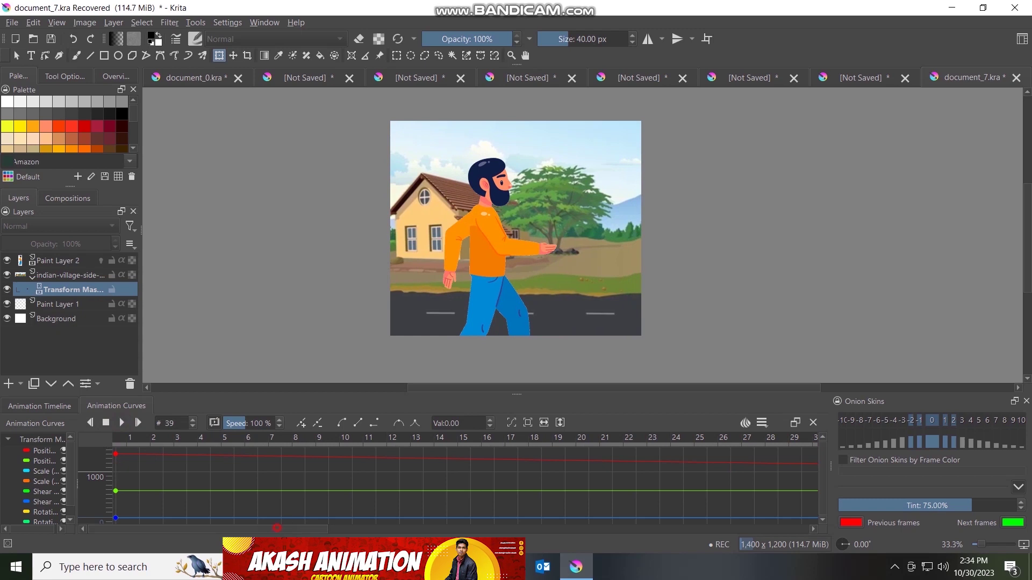
pyautogui.scroll(1, 277, 531)
pyautogui.click(124, 440)
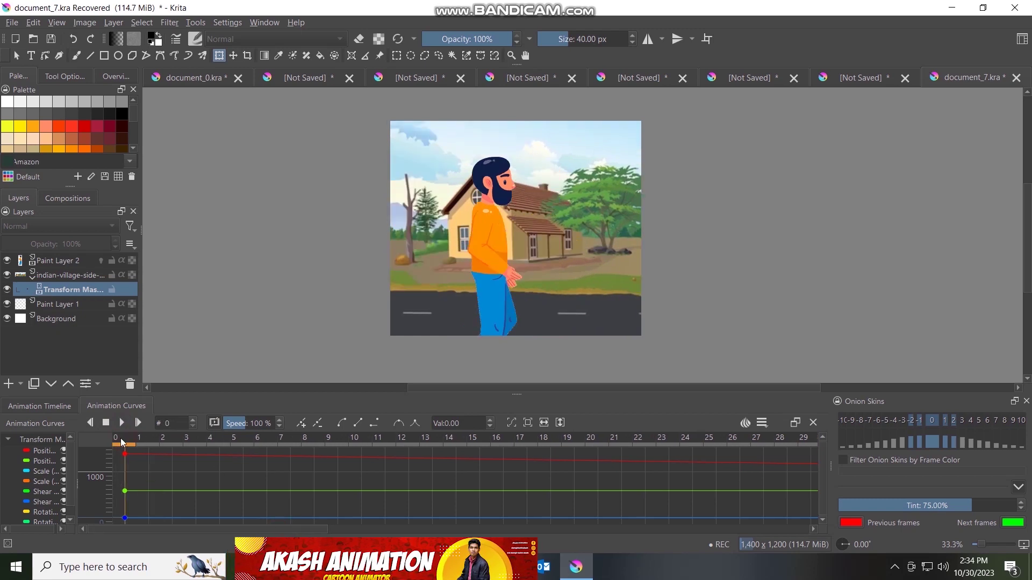
# - Add a transform mask to Paint Layer 2 and select Transform Mask 1 in the Animation Timeline
pyautogui.click(56, 263)
pyautogui.rightClick(56, 263)
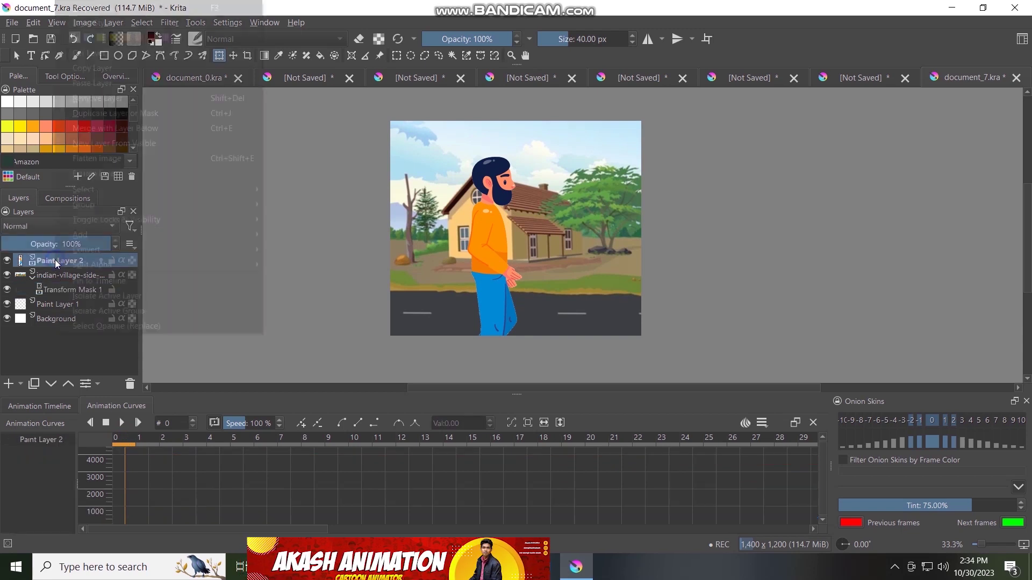
pyautogui.moveTo(80, 235)
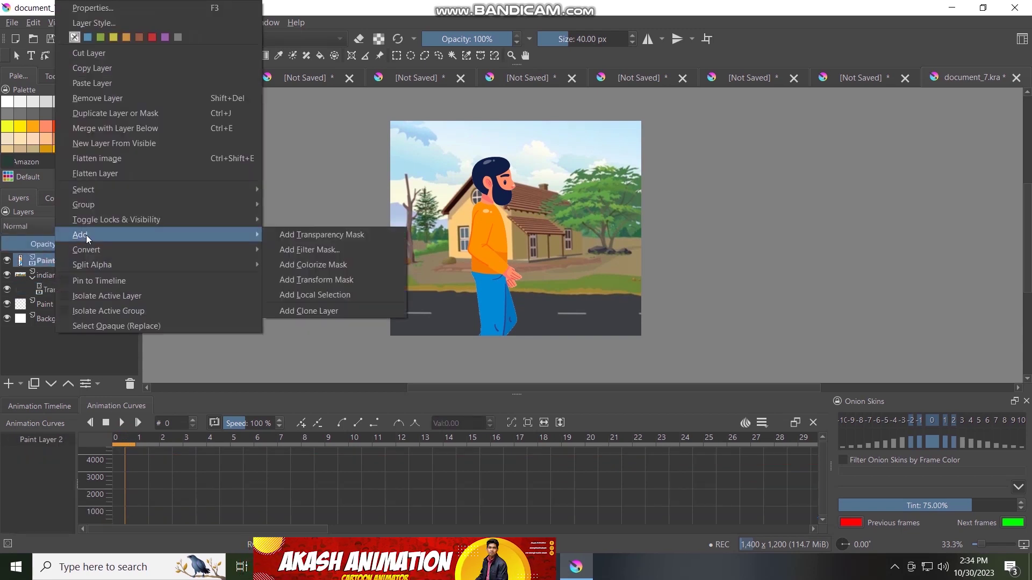
pyautogui.click(318, 280)
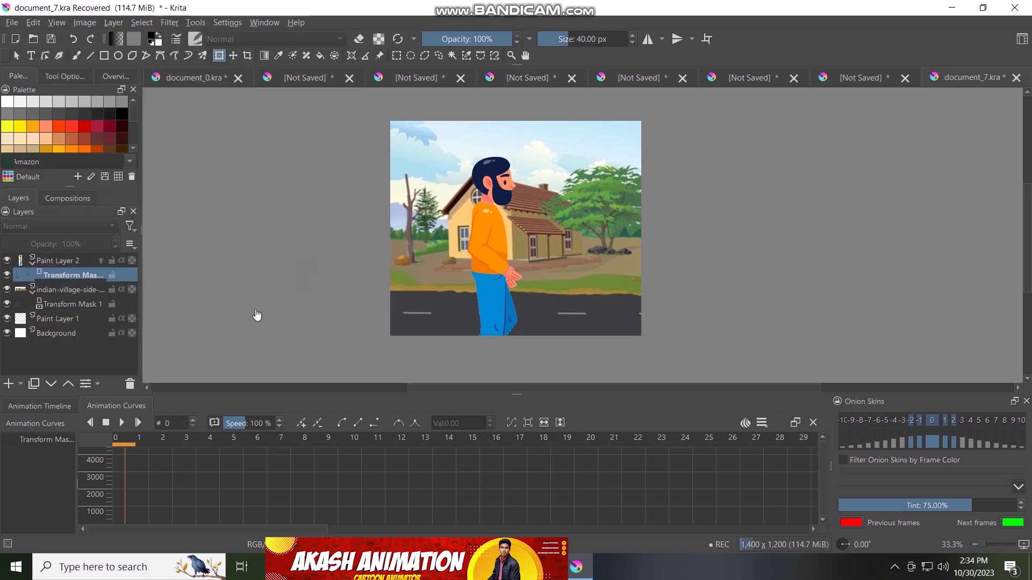
pyautogui.click(63, 262)
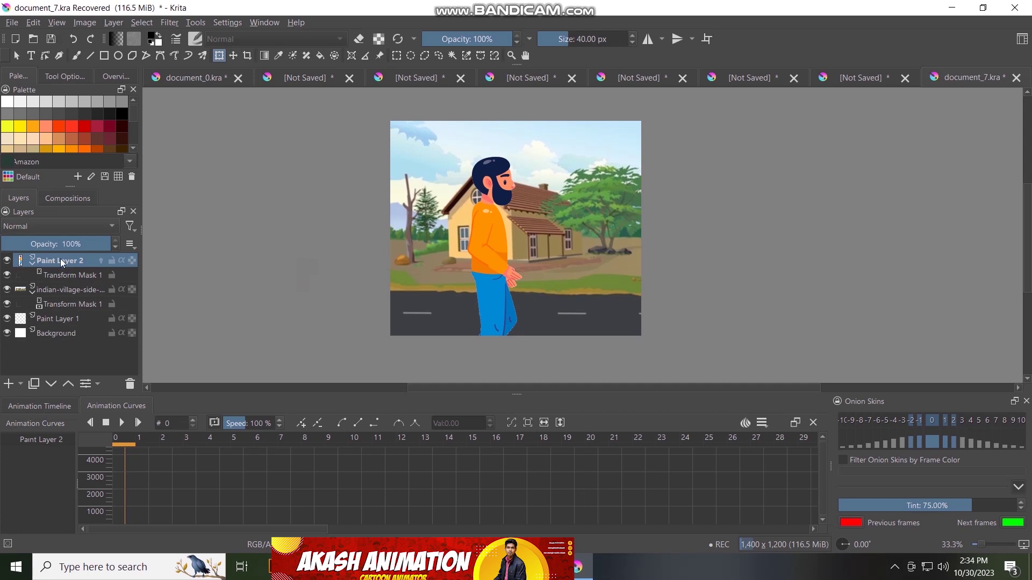
pyautogui.click(43, 408)
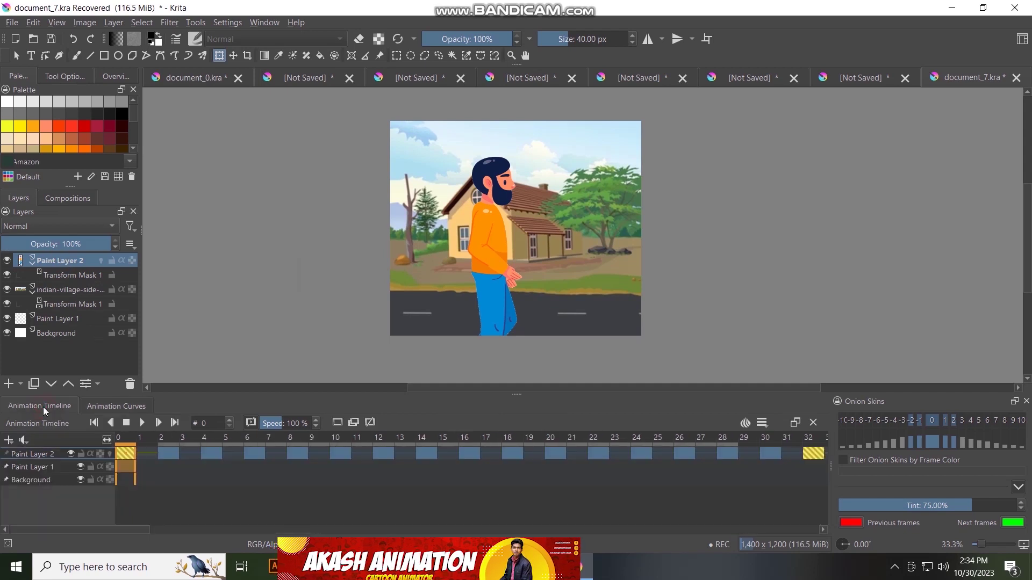
pyautogui.click(63, 276)
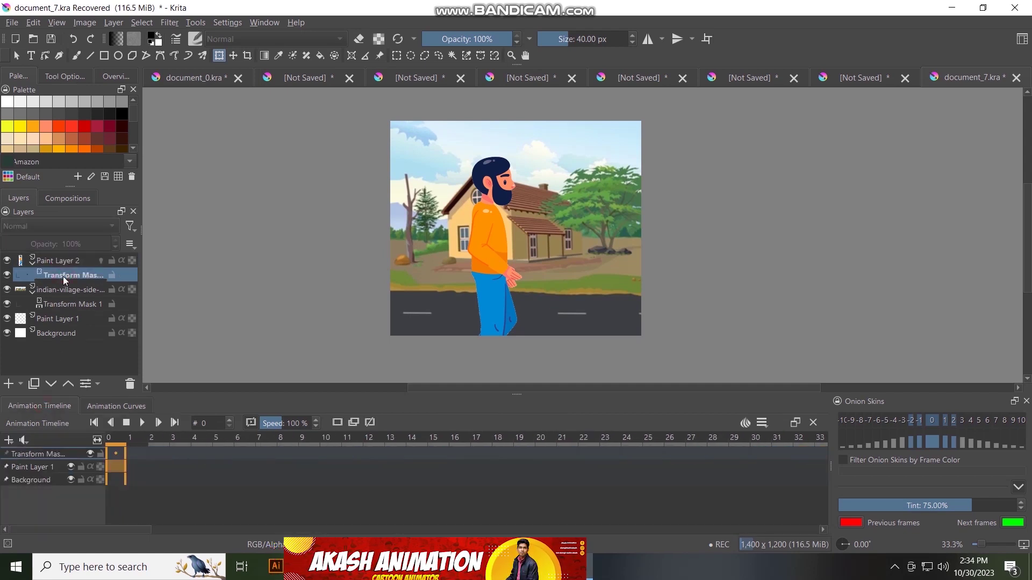
# - Shrink the character and move it just left of the village background with the Transform tool
pyautogui.click(487, 230)
pyautogui.moveTo(485, 234); pyautogui.dragTo(379, 164)
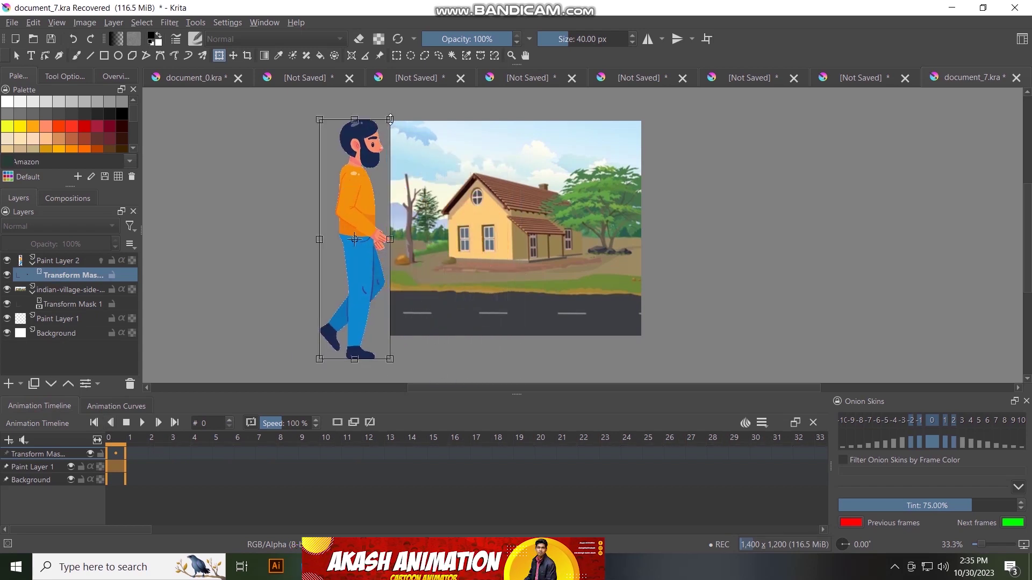
pyautogui.moveTo(390, 120); pyautogui.dragTo(371, 208)
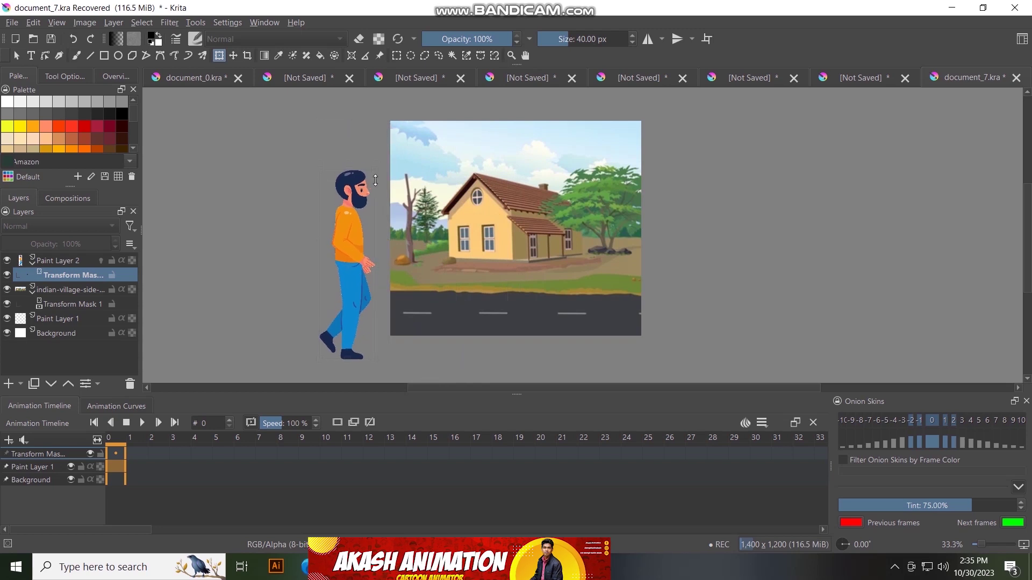
pyautogui.moveTo(366, 282); pyautogui.dragTo(371, 281)
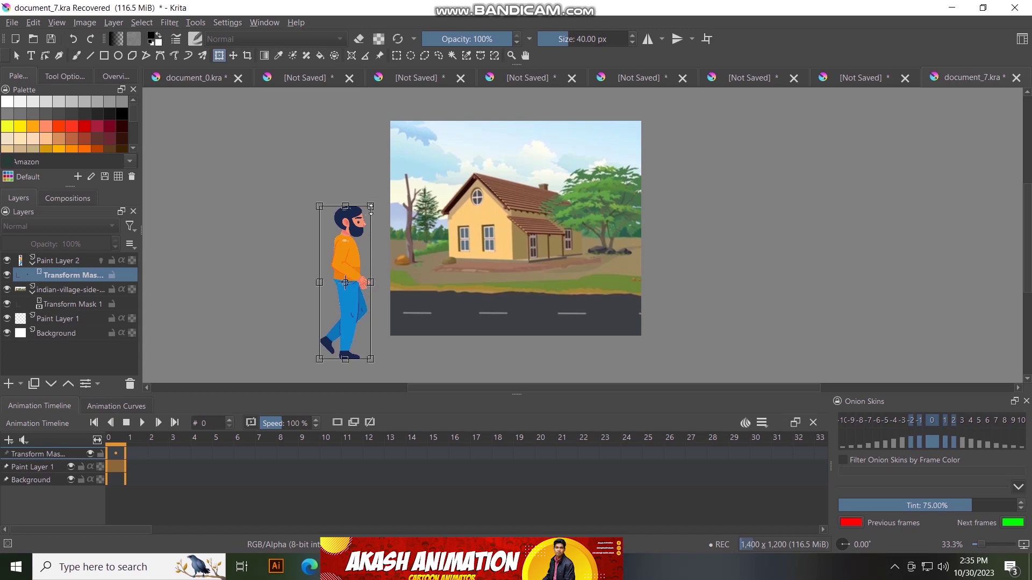
pyautogui.moveTo(355, 260); pyautogui.dragTo(369, 222)
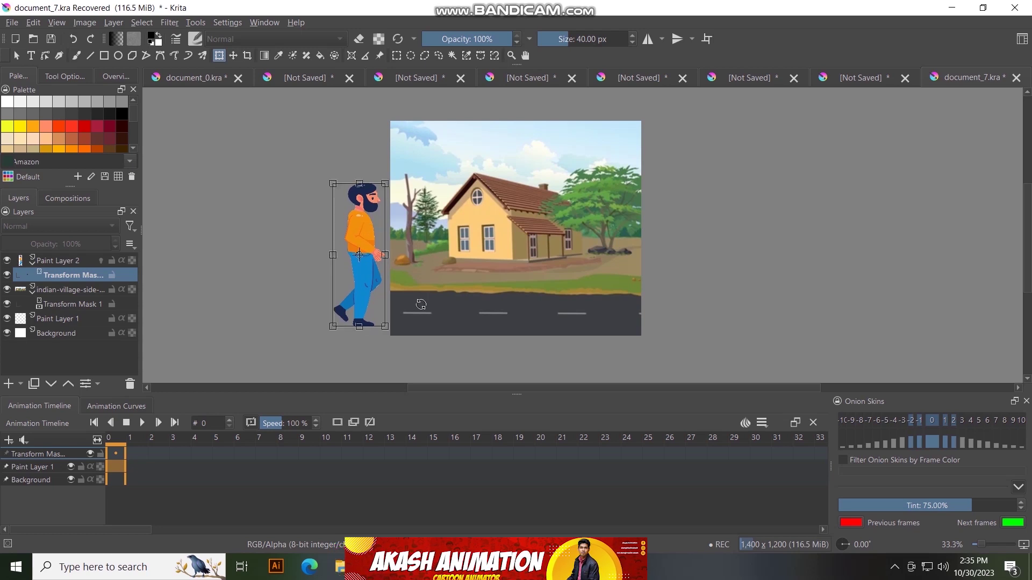
pyautogui.scroll(2, 376, 297)
pyautogui.scroll(1, 375, 293)
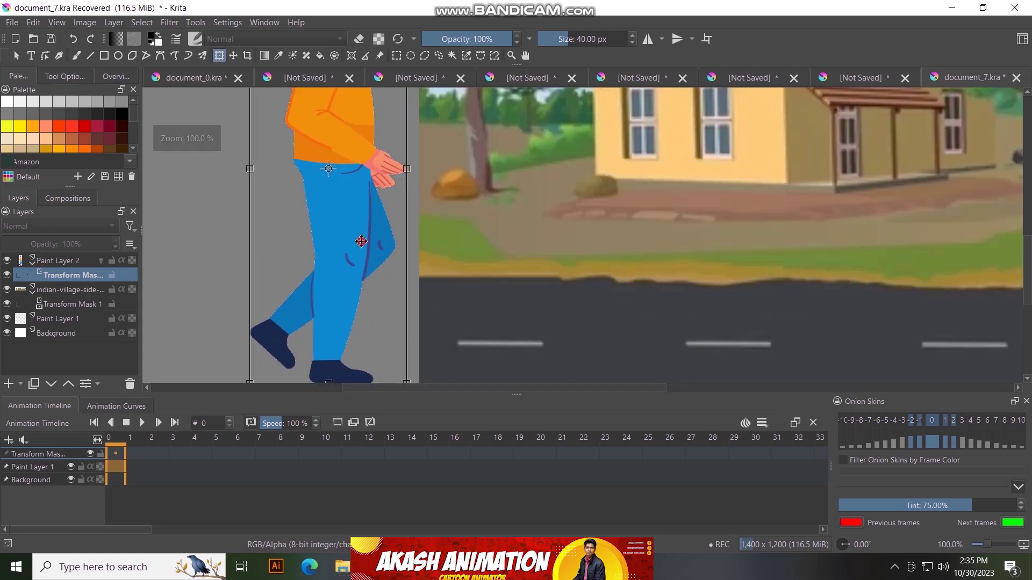
pyautogui.scroll(-1, 379, 266)
pyautogui.scroll(-1, 382, 271)
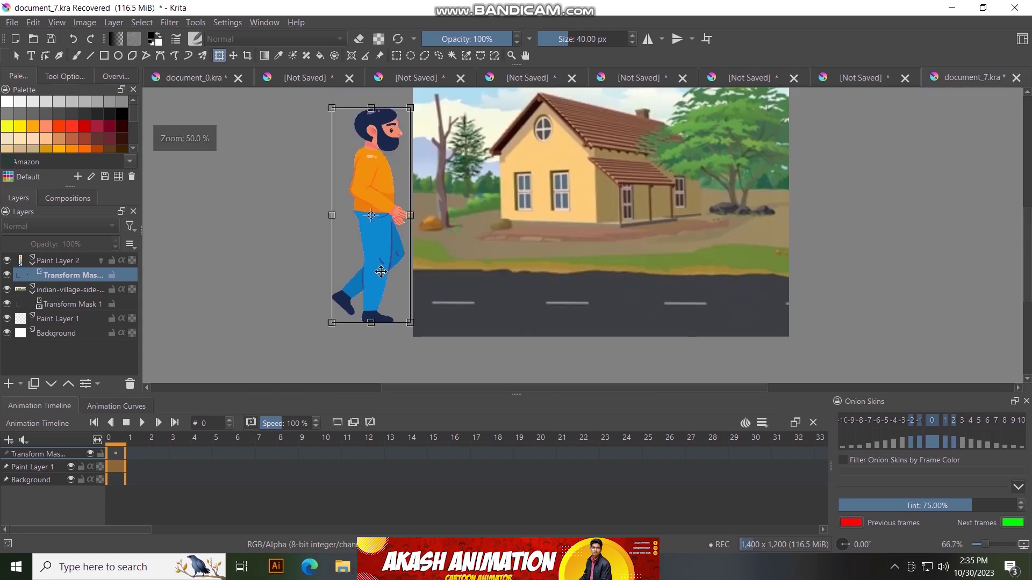
pyautogui.scroll(-1, 376, 274)
pyautogui.scroll(-1, 250, 300)
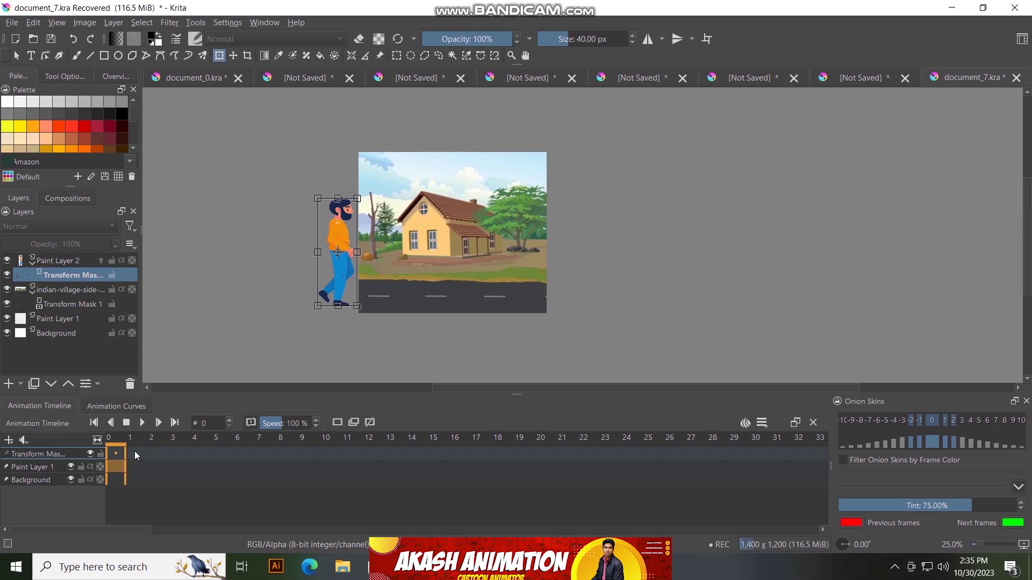
# - Add a frame-0 transform keyframe, then refine the character's size and left-edge position
pyautogui.click(107, 407)
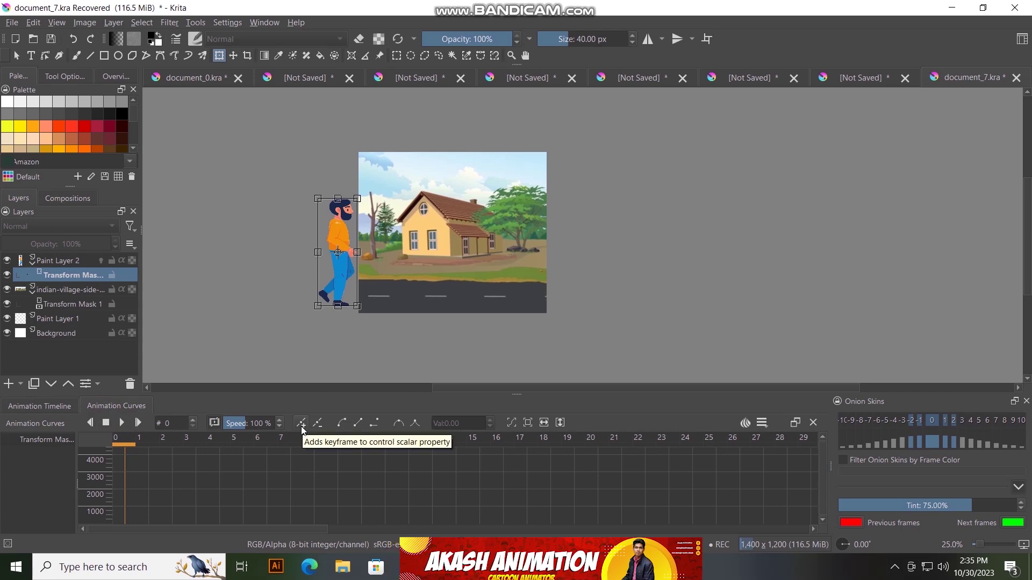
pyautogui.click(302, 429)
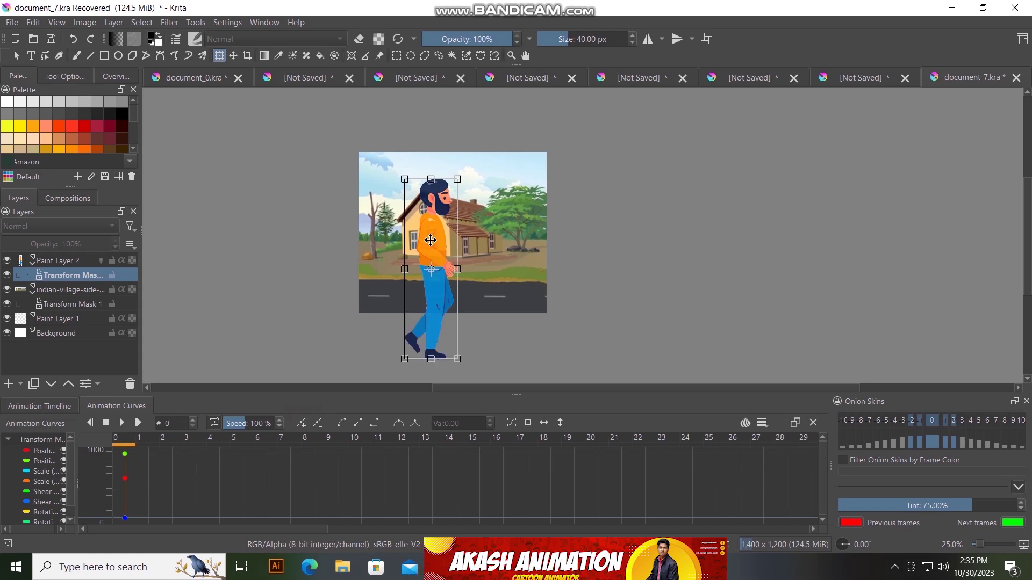
pyautogui.moveTo(431, 240); pyautogui.dragTo(331, 191)
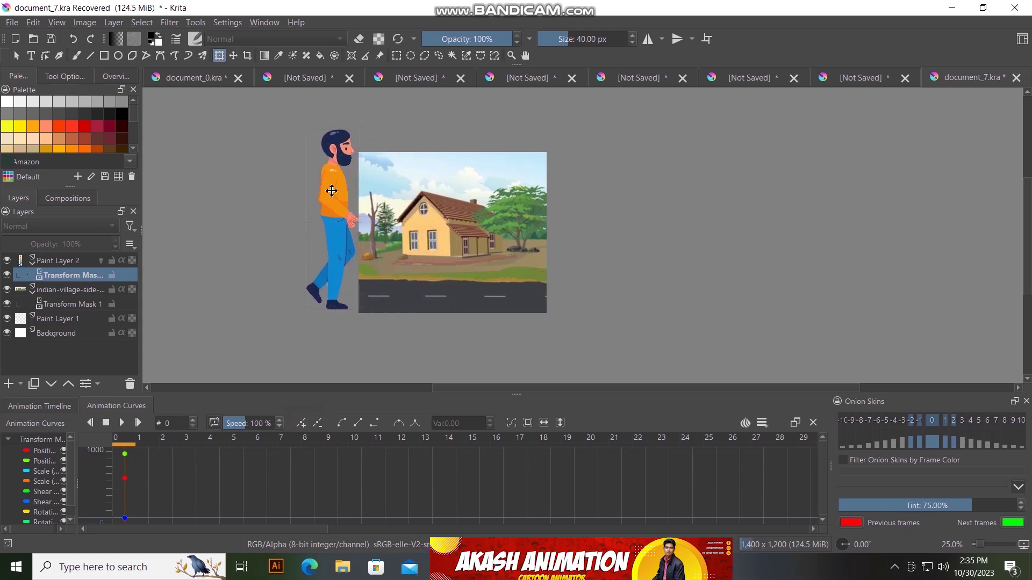
pyautogui.moveTo(354, 129); pyautogui.dragTo(354, 170)
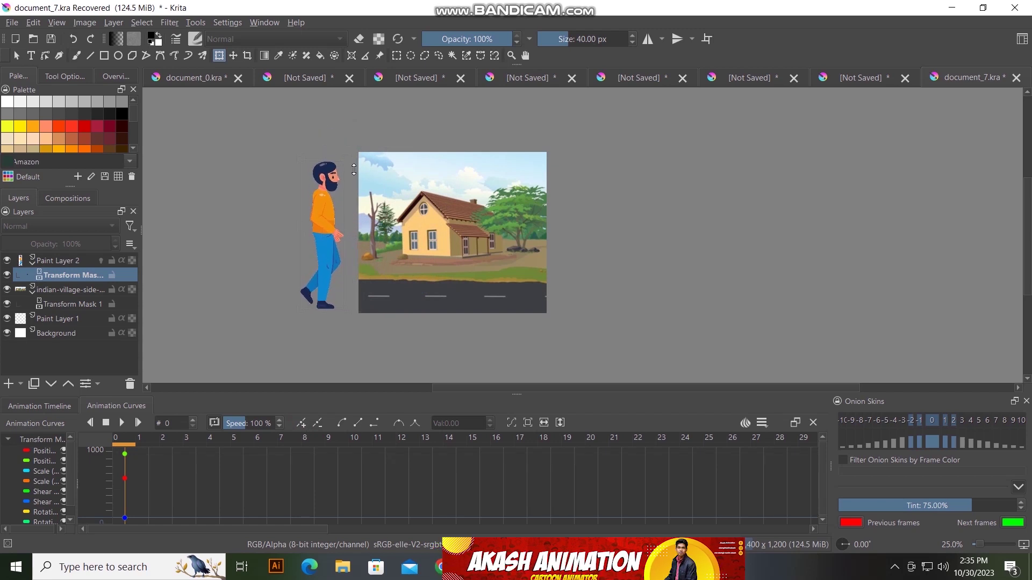
pyautogui.moveTo(354, 169); pyautogui.dragTo(352, 197)
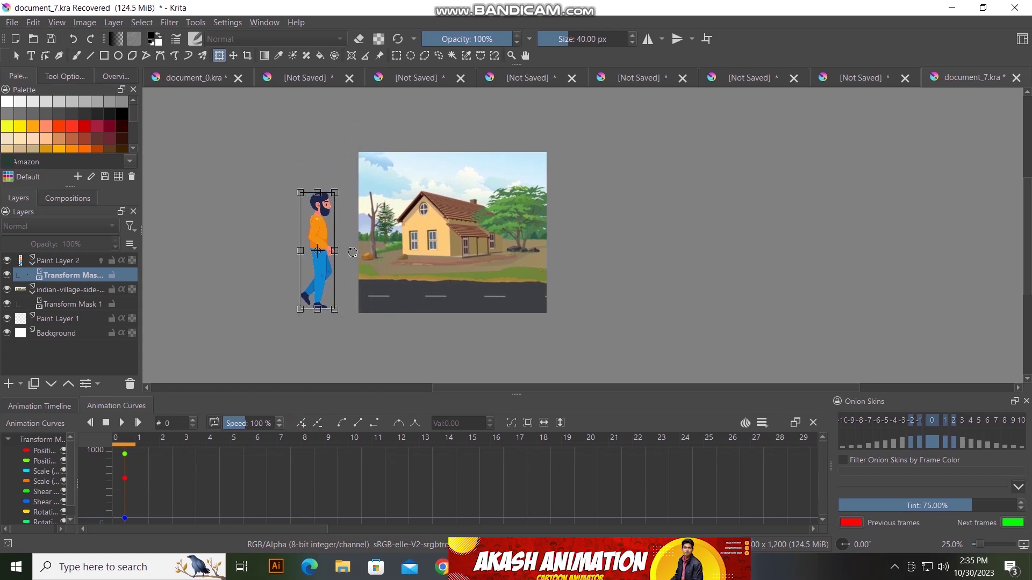
pyautogui.moveTo(334, 251); pyautogui.dragTo(338, 251)
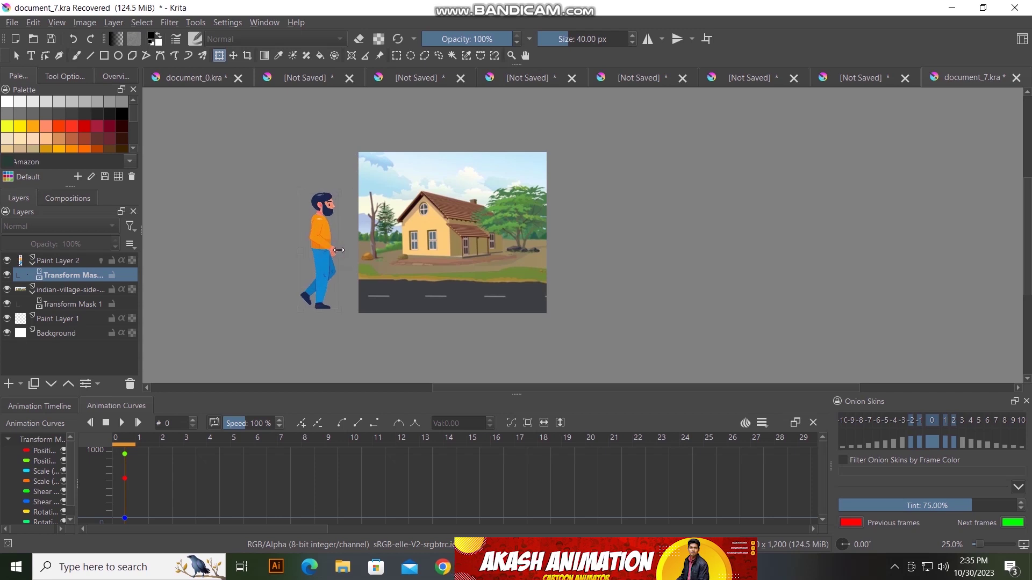
pyautogui.scroll(2, 332, 265)
pyautogui.scroll(1, 332, 266)
pyautogui.moveTo(332, 266); pyautogui.dragTo(362, 245)
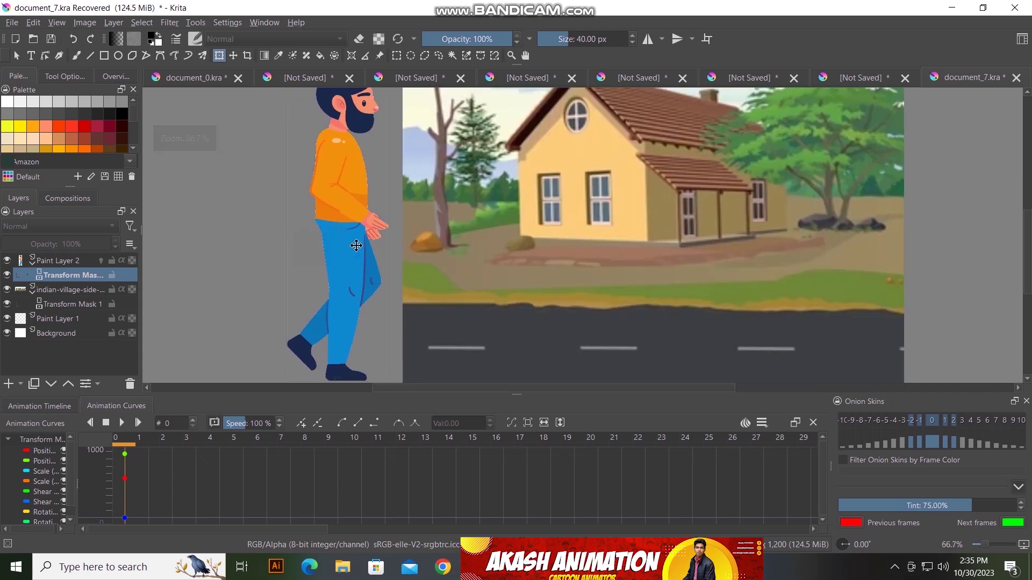
pyautogui.scroll(-2, 318, 257)
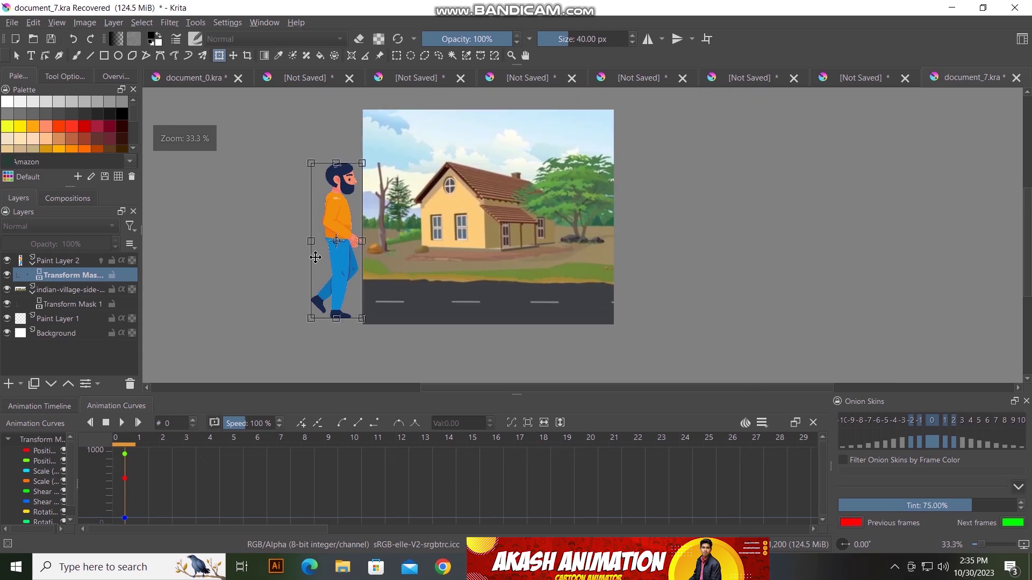
pyautogui.scroll(-1, 315, 258)
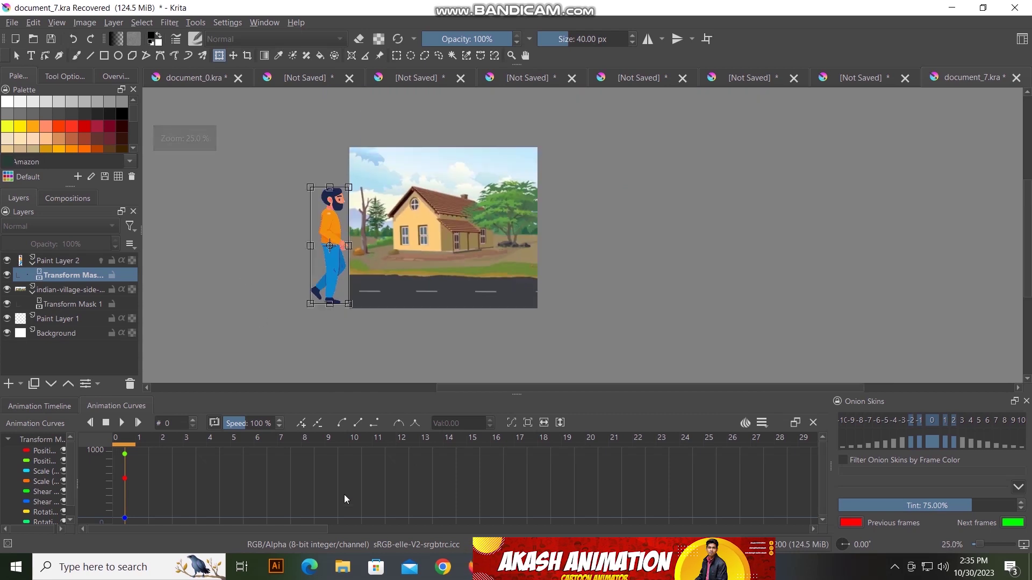
# - Jump to frame 190 to view the character's transform, then return to the first frame
pyautogui.moveTo(256, 526); pyautogui.dragTo(443, 529)
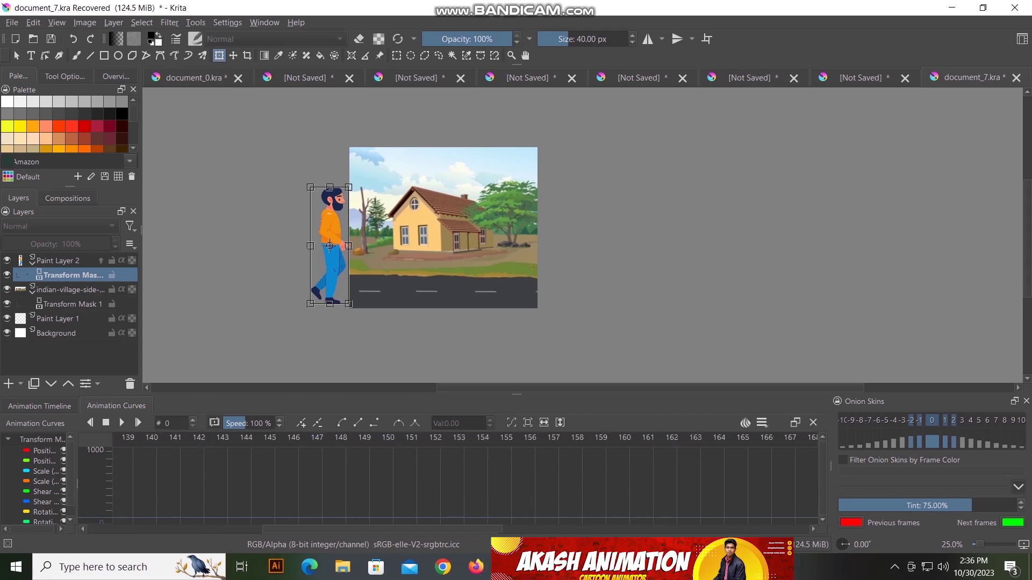
pyautogui.moveTo(443, 529); pyautogui.dragTo(532, 529)
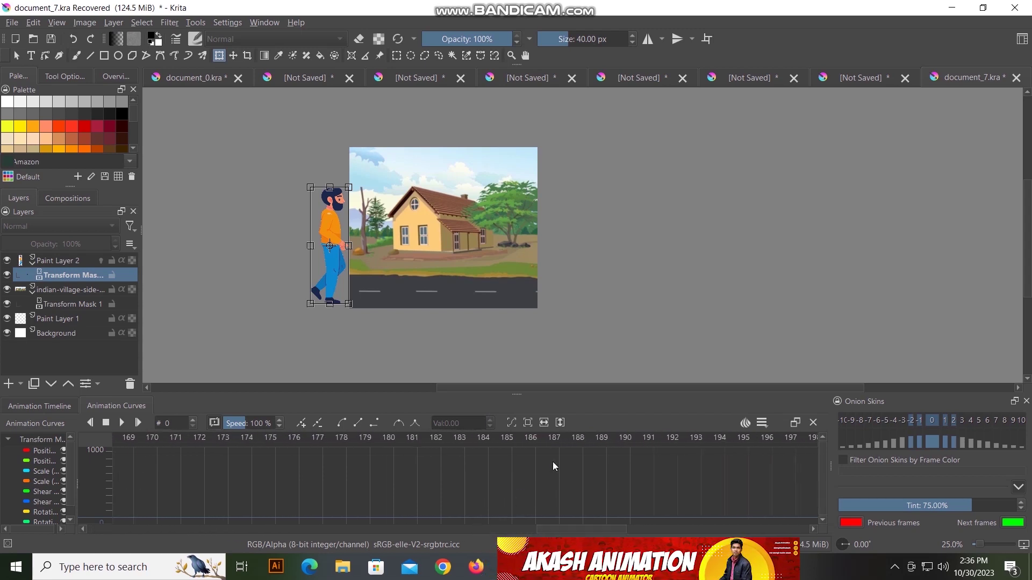
pyautogui.click(633, 437)
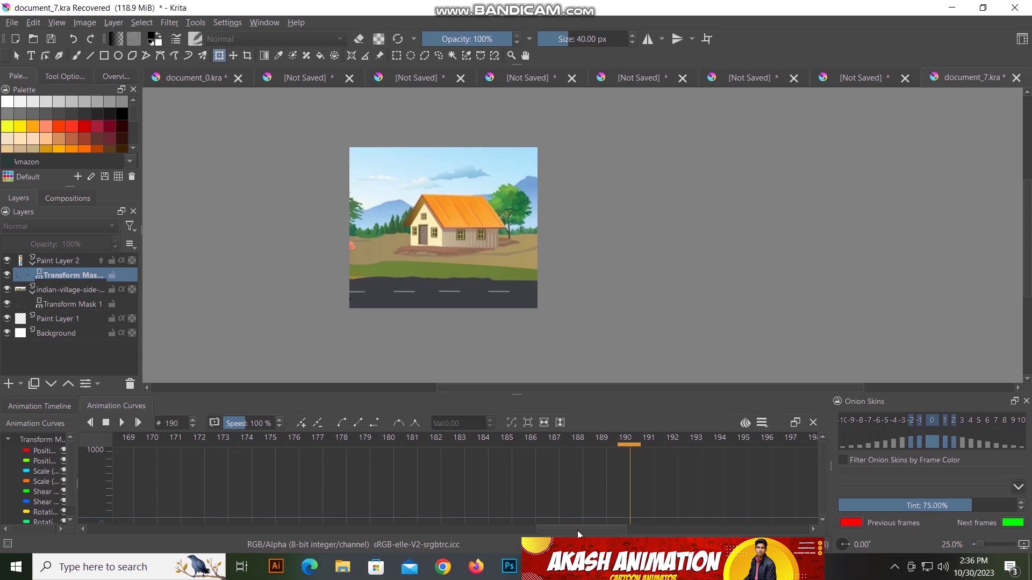
pyautogui.click(332, 239)
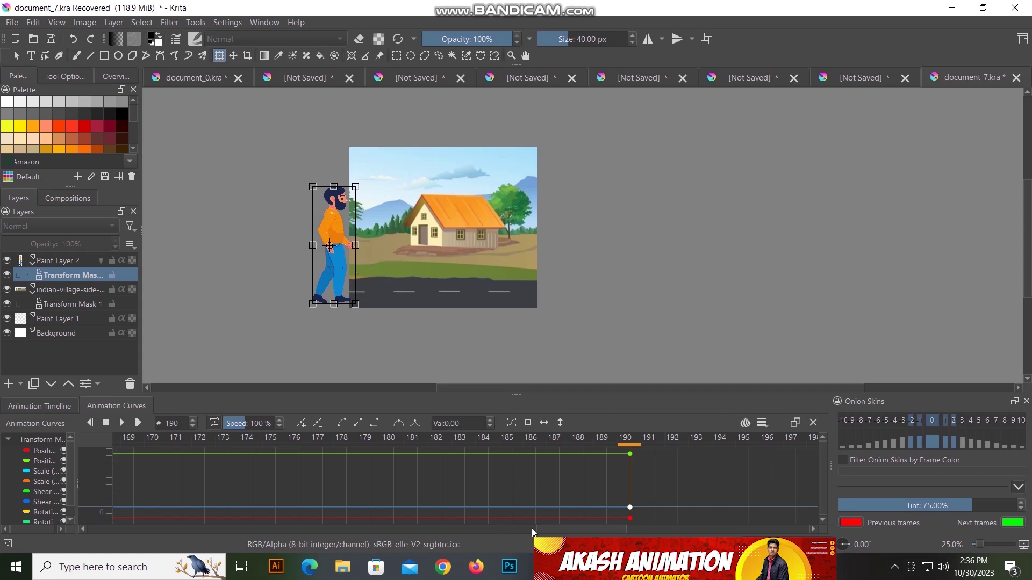
pyautogui.hscroll(-3, 559, 532)
pyautogui.hscroll(-20, 528, 530)
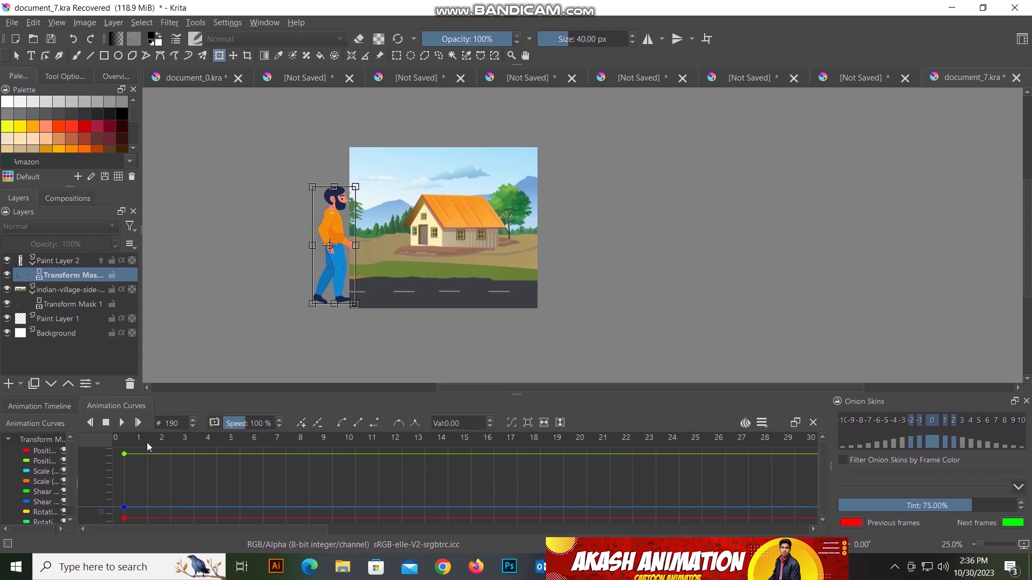
pyautogui.click(117, 436)
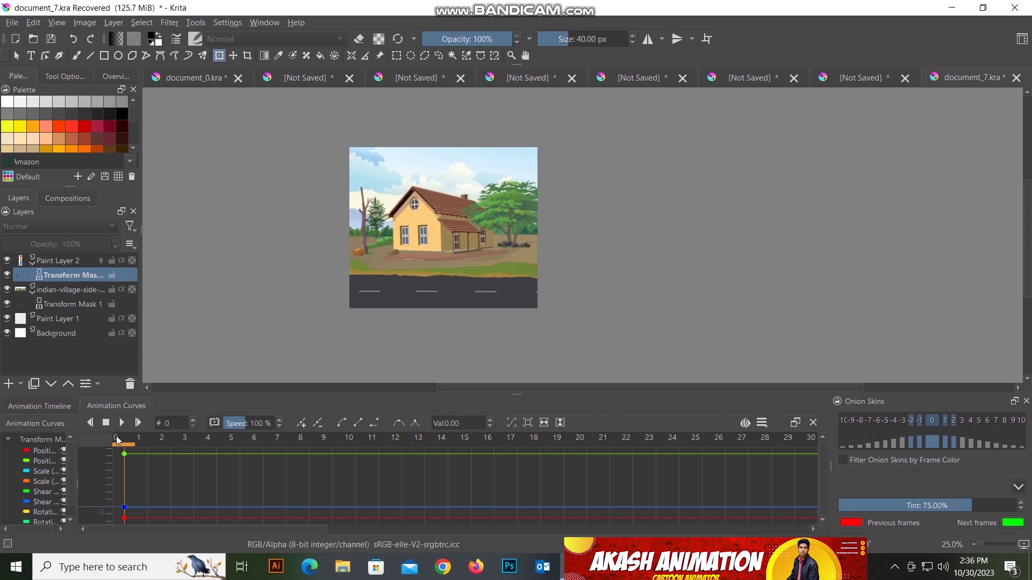
# - Check the village background's mask at frame 190, then reselect the character's mask
pyautogui.click(56, 304)
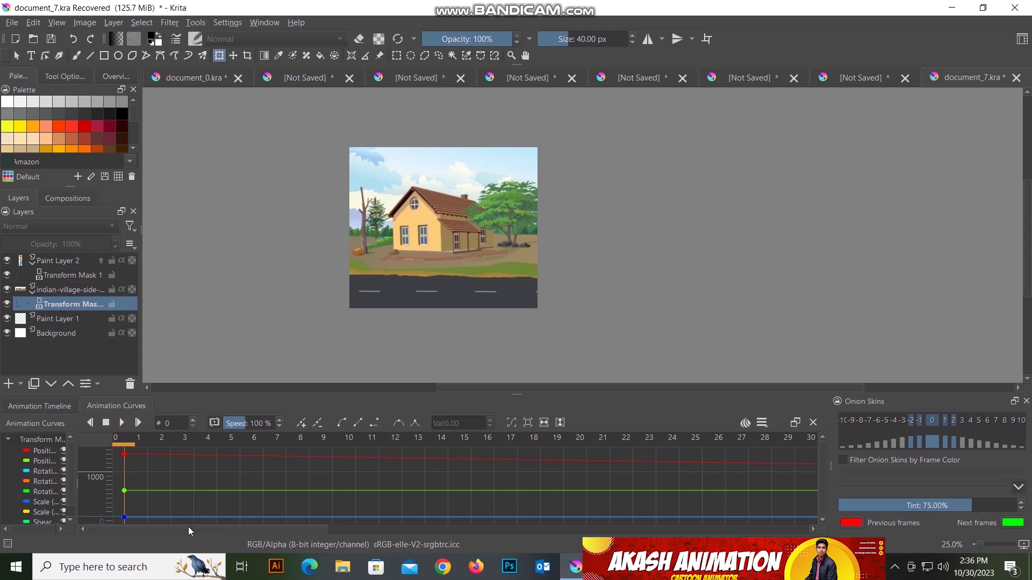
pyautogui.moveTo(188, 529); pyautogui.dragTo(581, 530)
pyautogui.scroll(3, 511, 460)
pyautogui.click(457, 439)
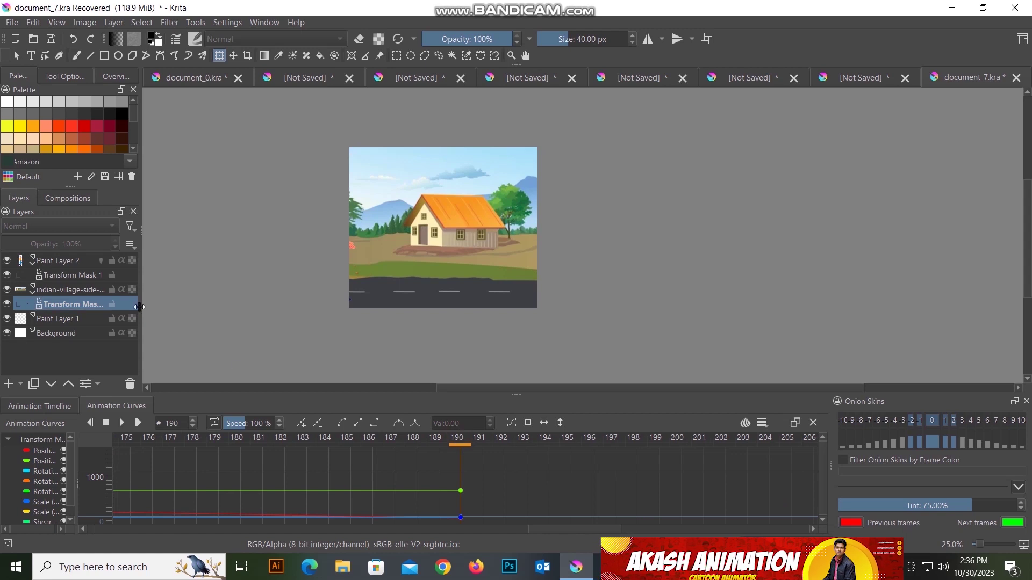
pyautogui.click(72, 274)
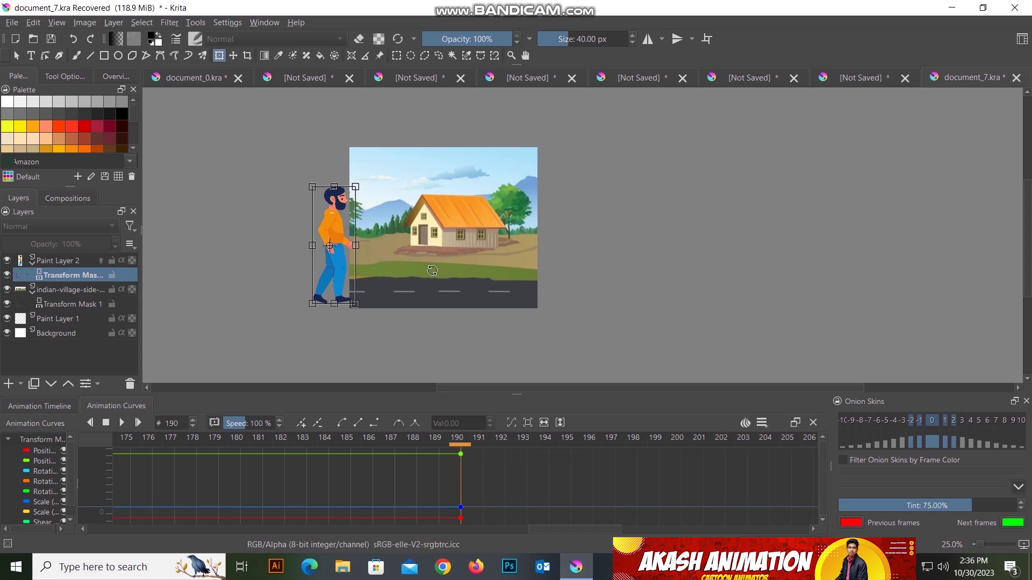
# - Step around frame 190 and compare the background and character masks' curves
pyautogui.press('Left')
pyautogui.press('Left')
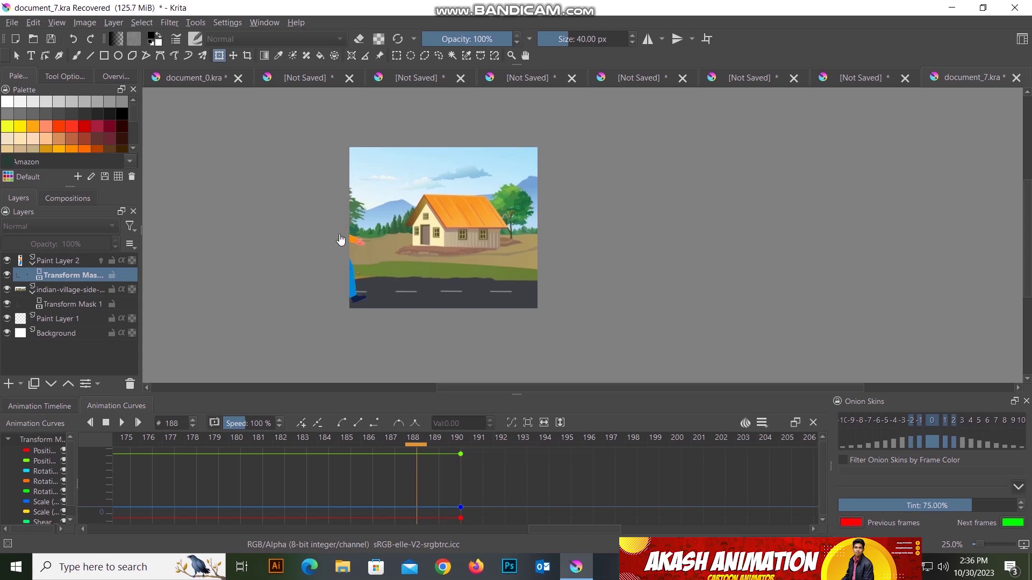
pyautogui.press('Right')
pyautogui.press('Right')
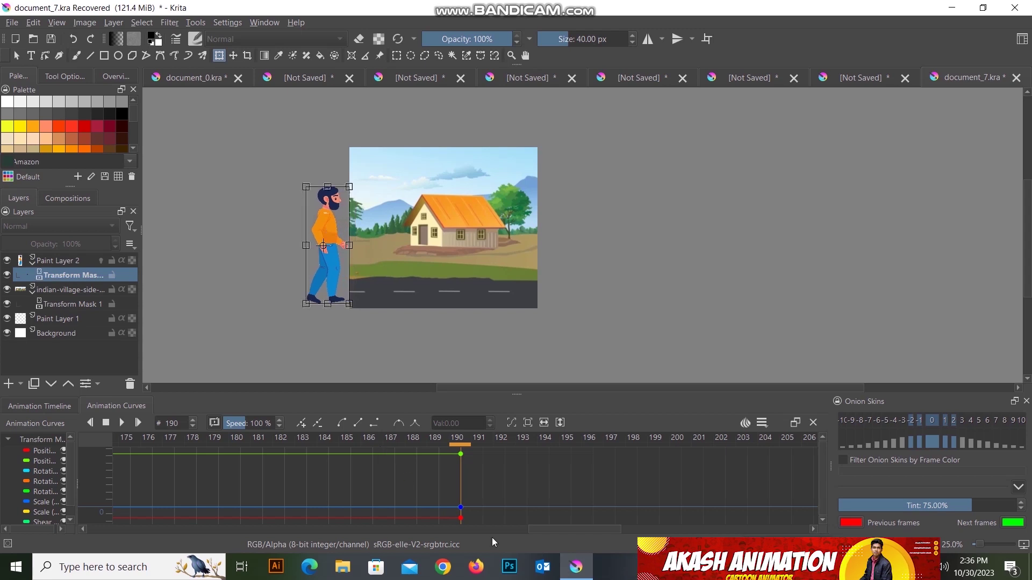
pyautogui.moveTo(543, 529); pyautogui.dragTo(102, 529)
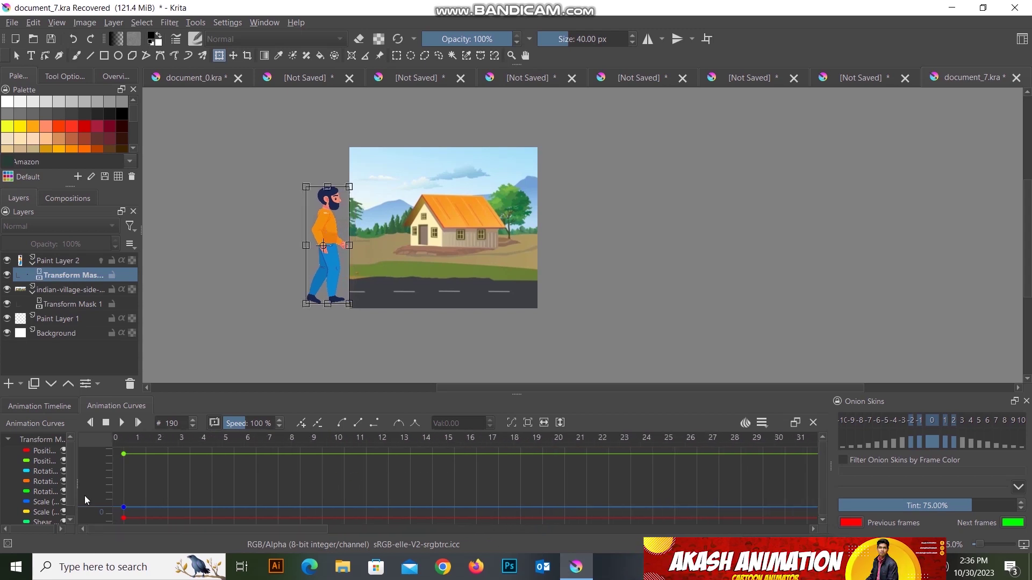
pyautogui.click(61, 304)
pyautogui.moveTo(180, 530); pyautogui.dragTo(584, 529)
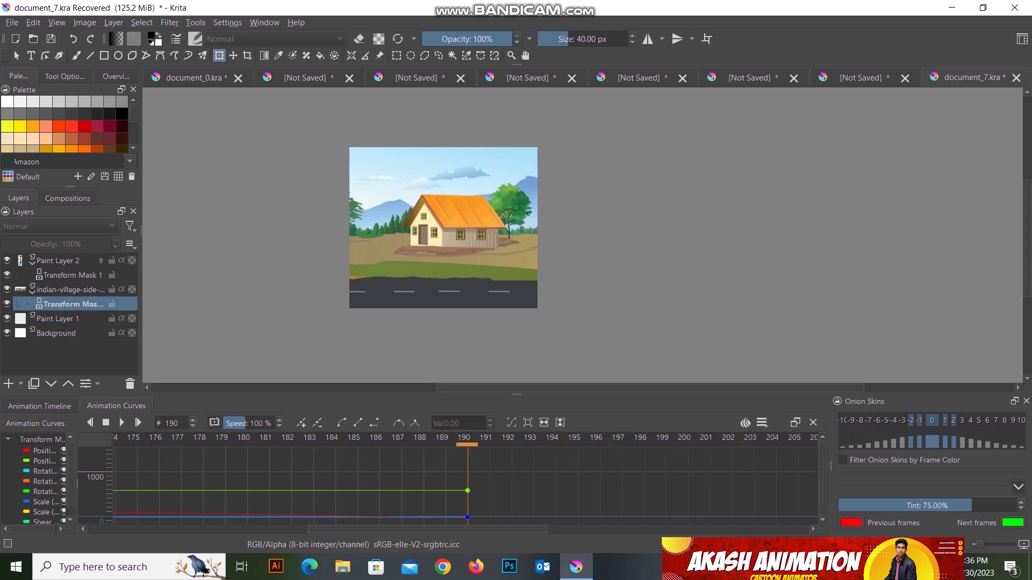
pyautogui.click(49, 275)
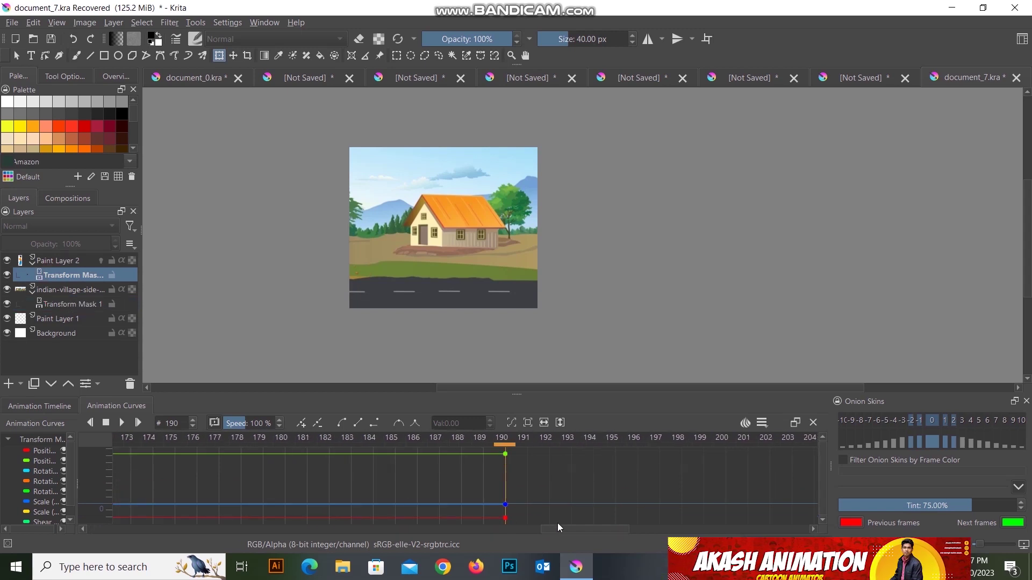
pyautogui.moveTo(563, 529); pyautogui.dragTo(105, 529)
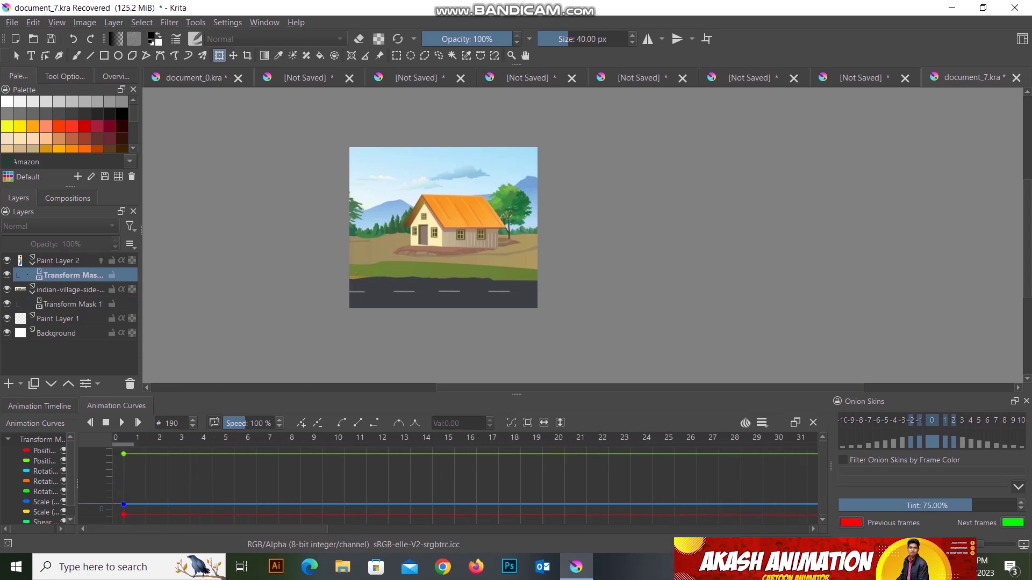
pyautogui.moveTo(207, 529); pyautogui.dragTo(396, 529)
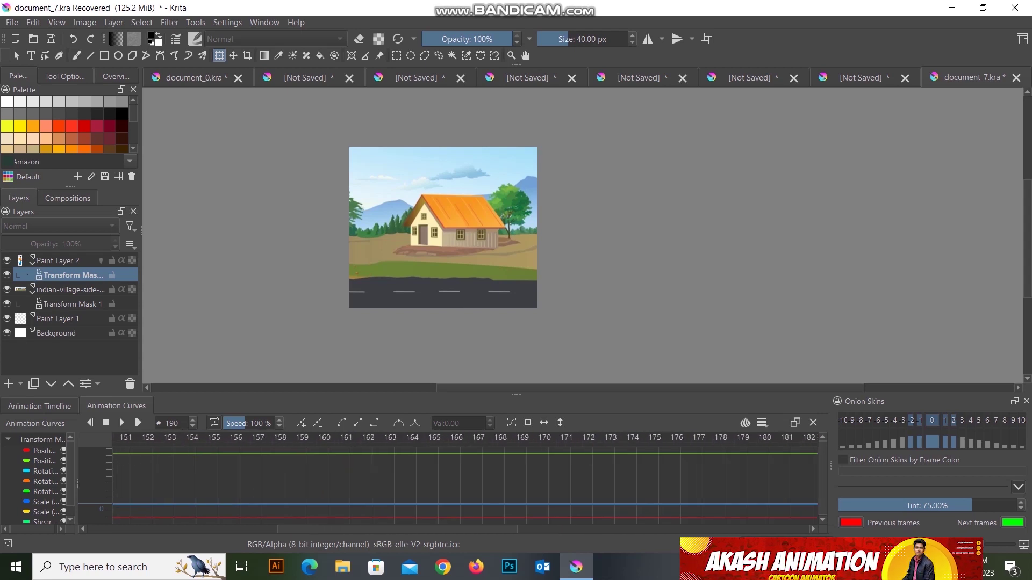
pyautogui.scroll(-5, 330, 486)
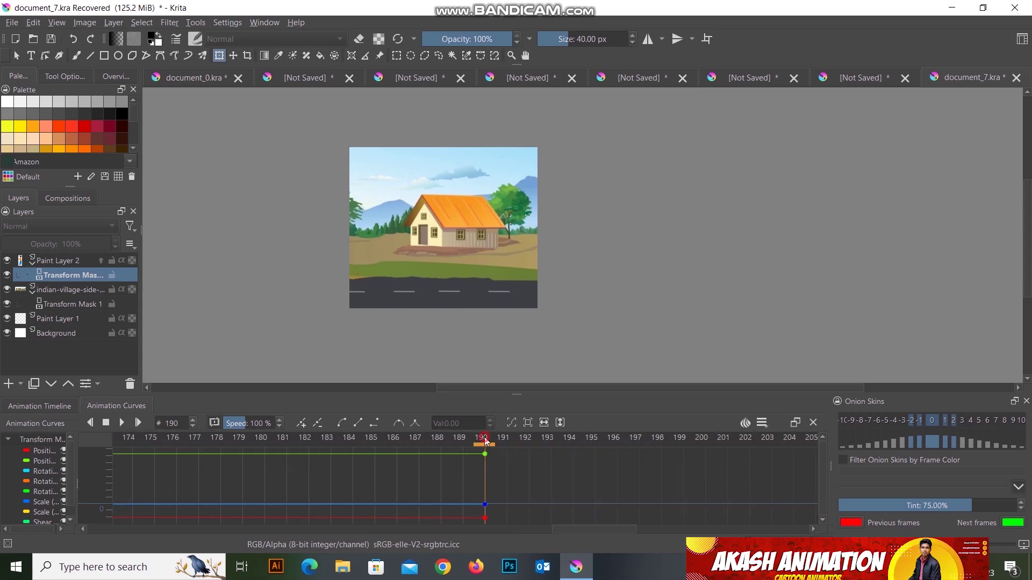
# - At frame 190, move the character just past the scene's right edge and play the animation
pyautogui.click(326, 235)
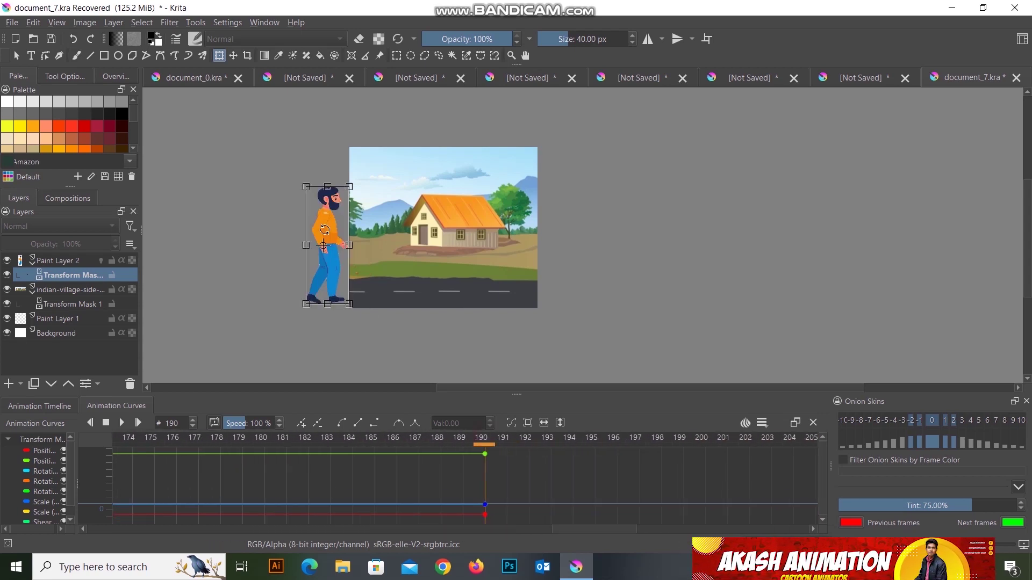
pyautogui.moveTo(325, 229); pyautogui.dragTo(560, 230)
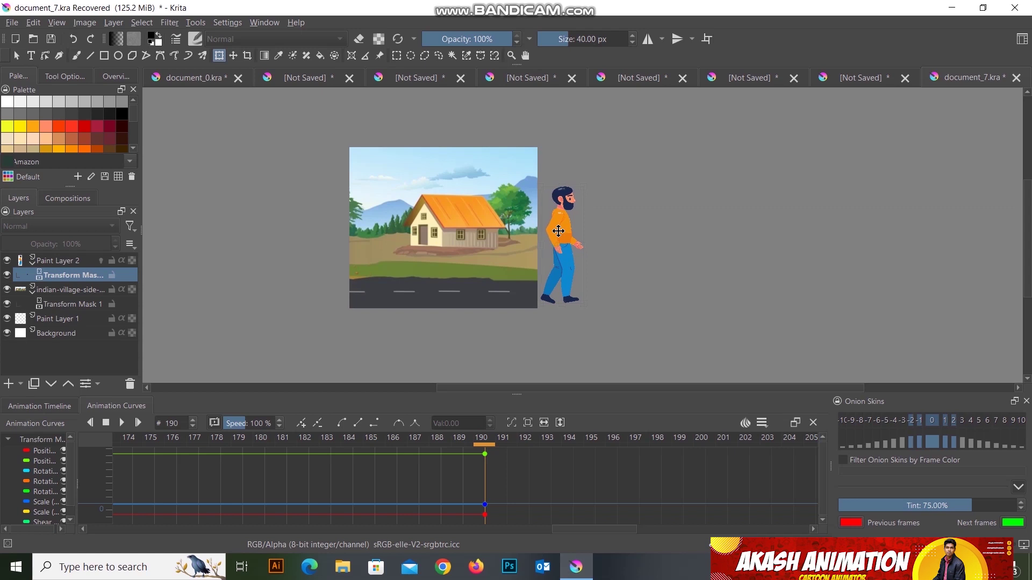
pyautogui.moveTo(559, 232); pyautogui.dragTo(564, 231)
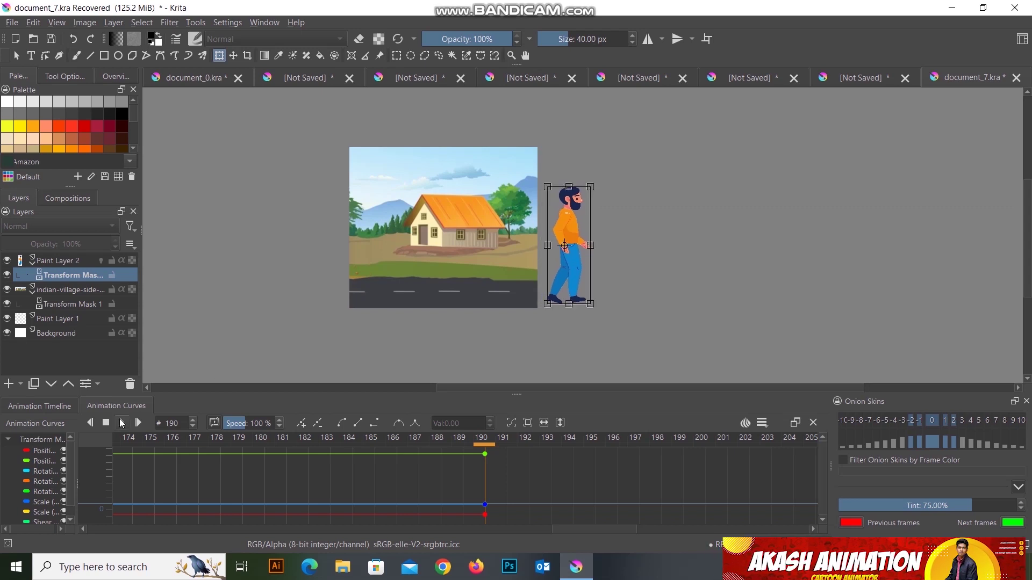
pyautogui.click(124, 424)
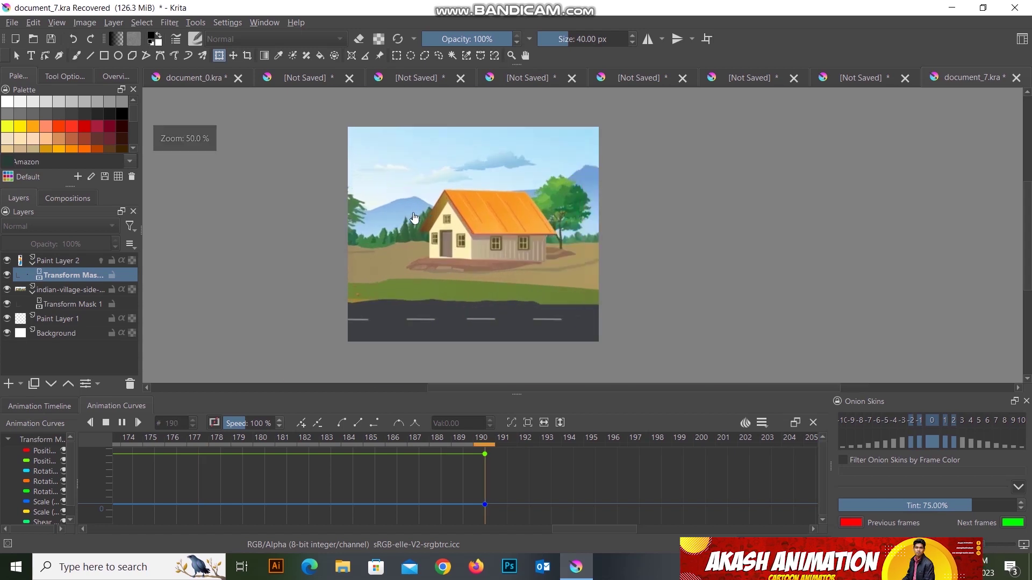
# - Drag the village background's blue frame-190 key tangent left to change its easing
pyautogui.scroll(2, 378, 213)
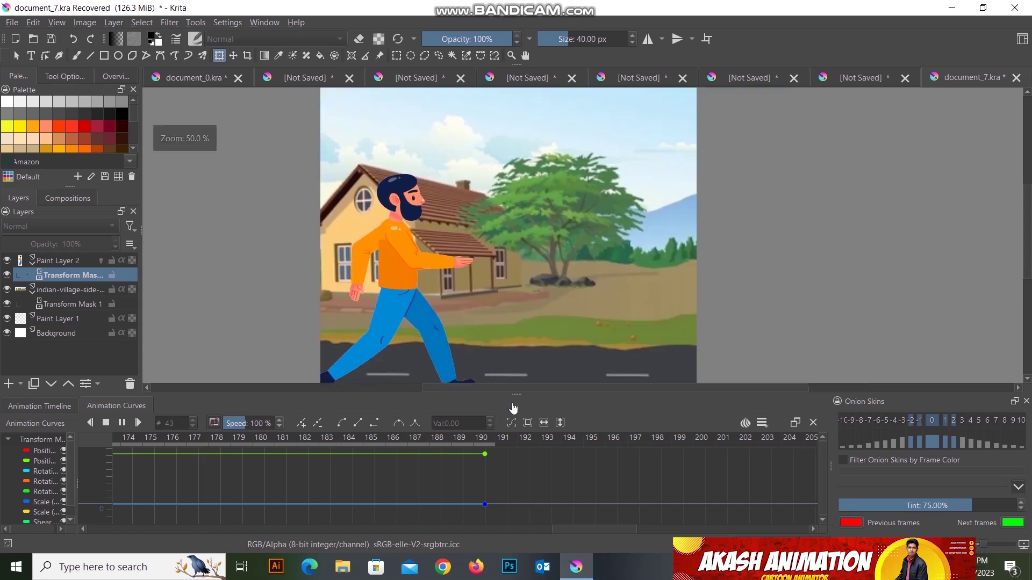
pyautogui.click(509, 424)
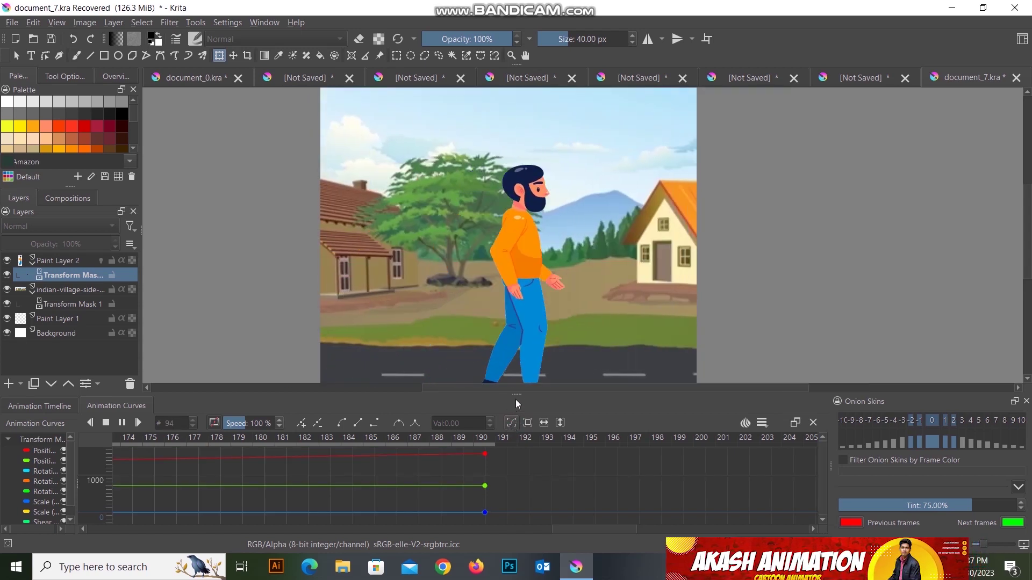
pyautogui.scroll(-1, 491, 316)
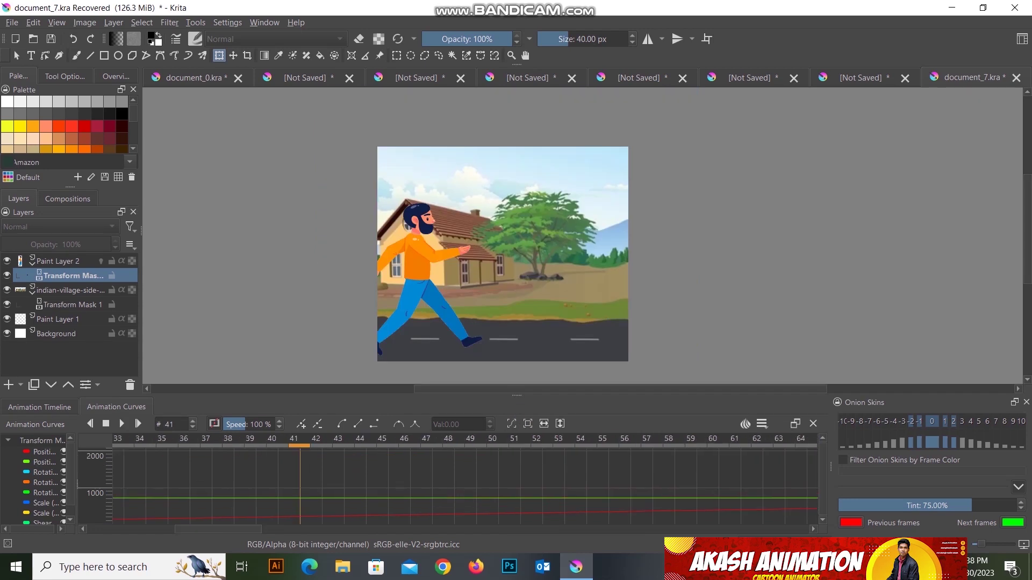
pyautogui.click(61, 306)
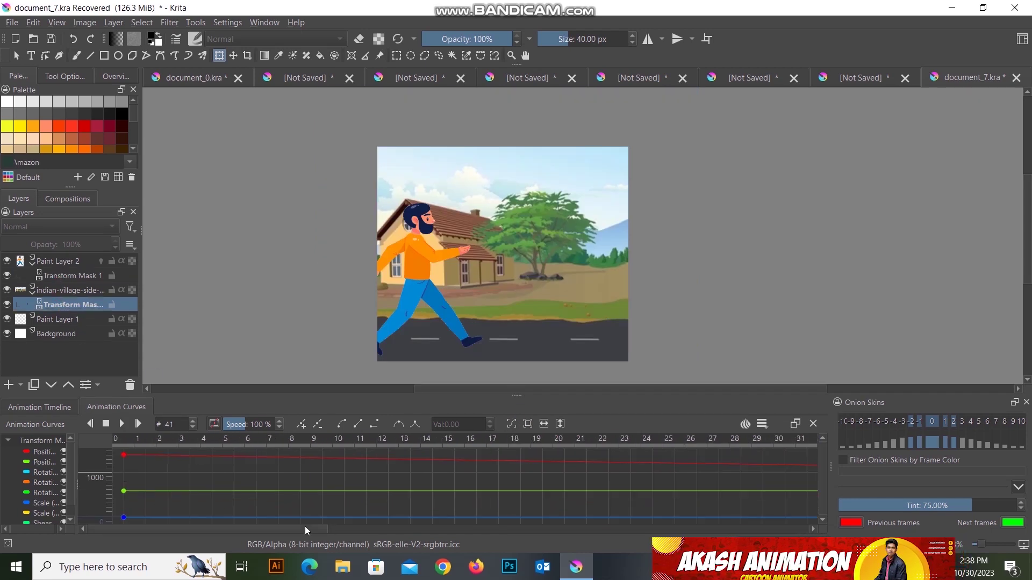
pyautogui.moveTo(289, 528); pyautogui.dragTo(511, 528)
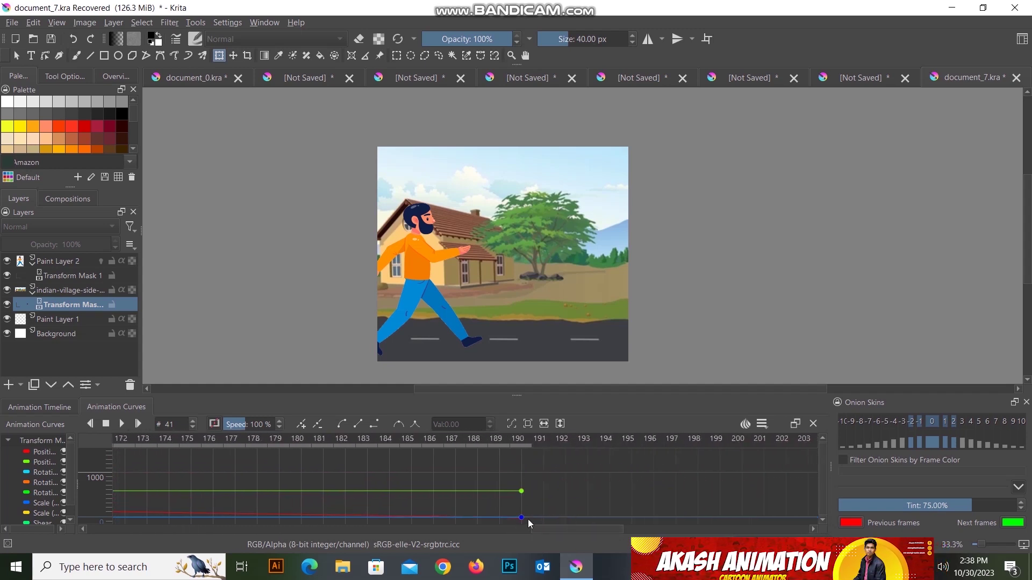
pyautogui.click(521, 518)
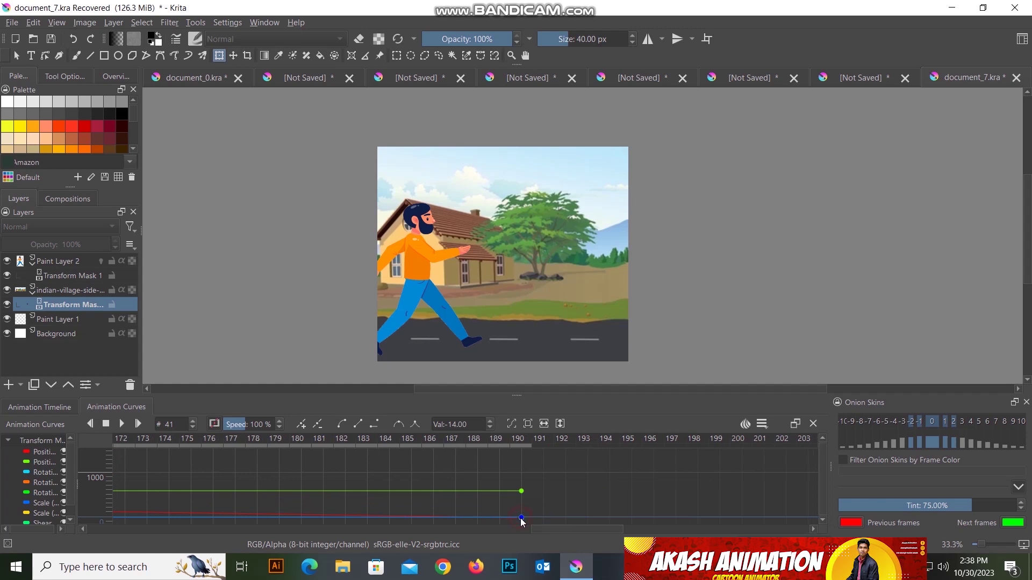
pyautogui.moveTo(411, 518); pyautogui.dragTo(166, 517)
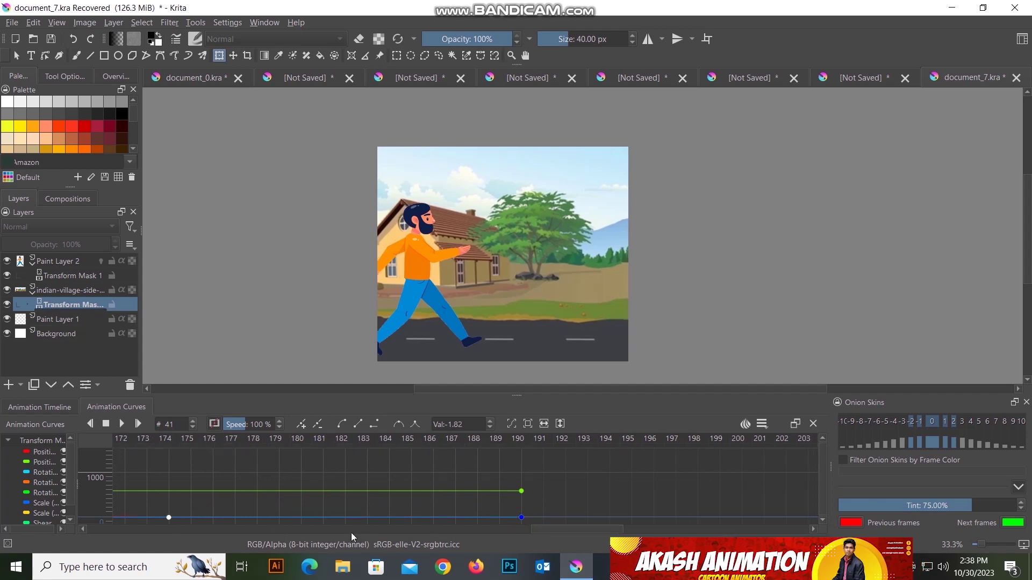
pyautogui.moveTo(553, 528); pyautogui.dragTo(494, 529)
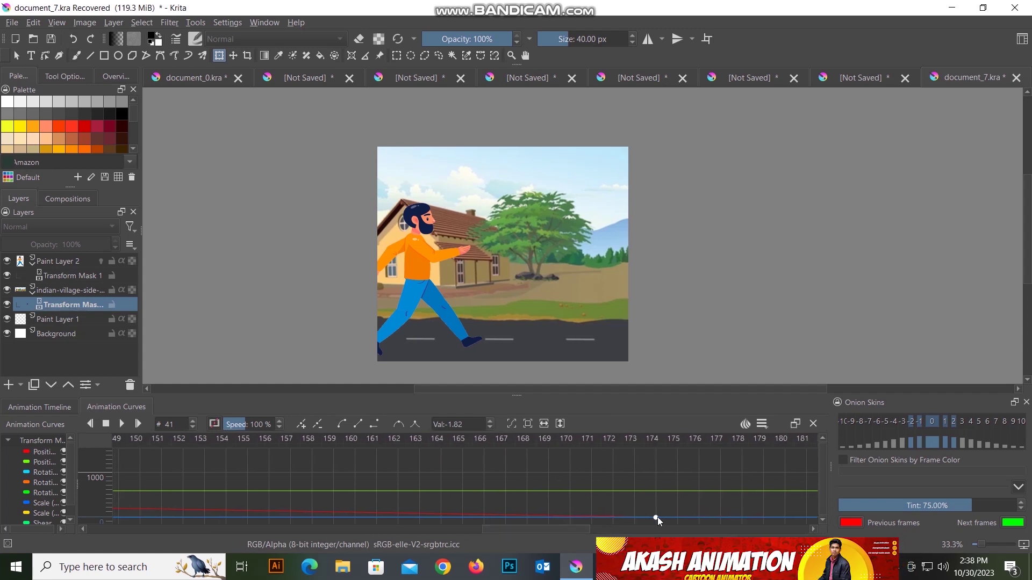
pyautogui.moveTo(656, 517); pyautogui.dragTo(356, 517)
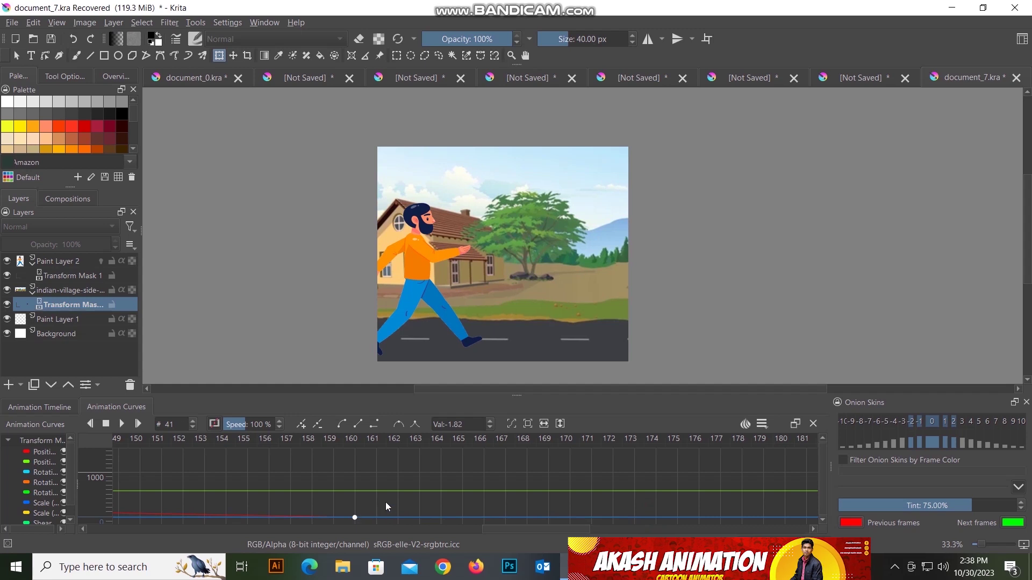
pyautogui.click(67, 276)
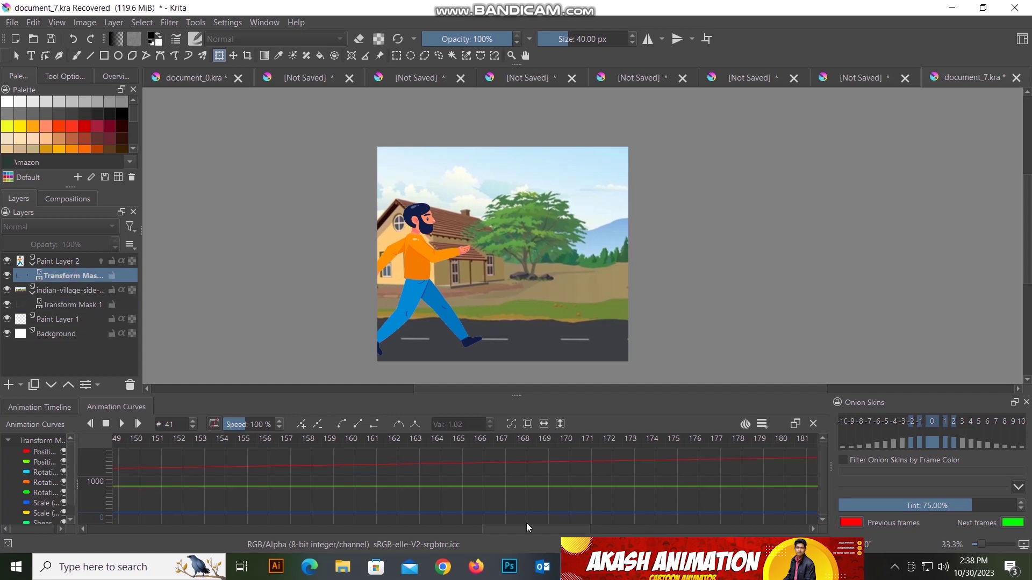
# - Drag the character's red Position keyframe from frame 190 to frame 161 and play the walk
pyautogui.moveTo(562, 528); pyautogui.dragTo(592, 529)
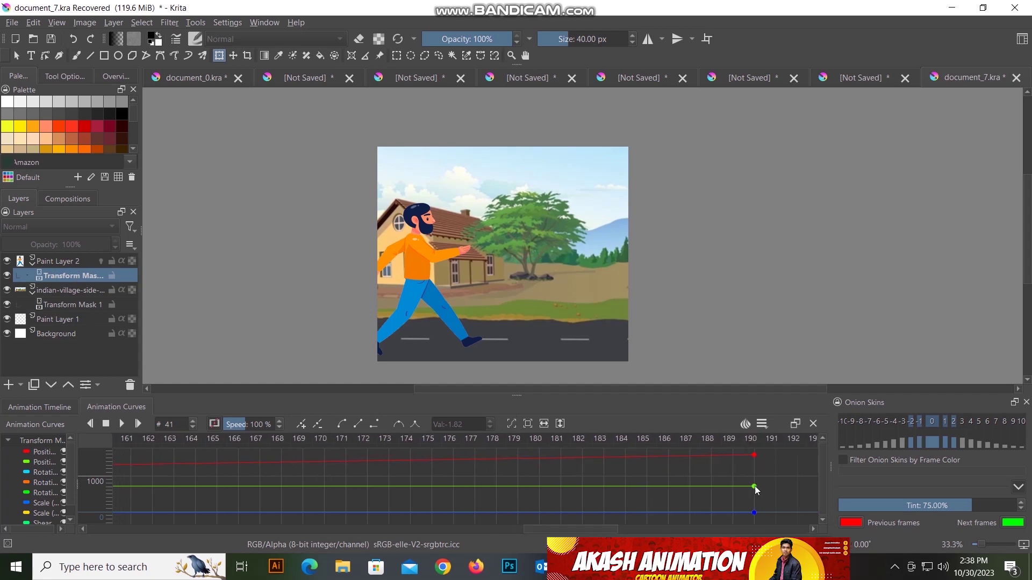
pyautogui.moveTo(753, 456); pyautogui.dragTo(733, 457)
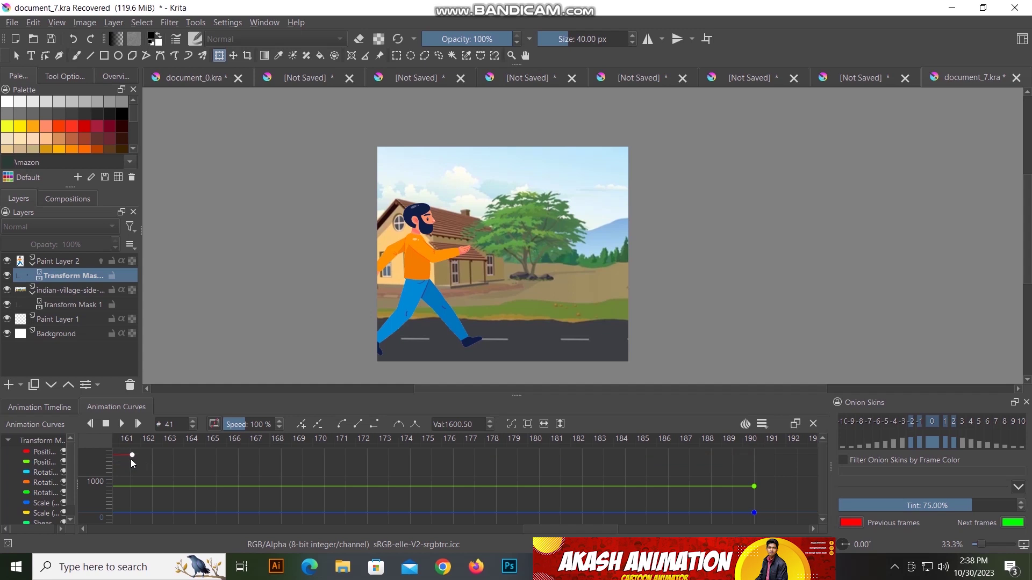
pyautogui.moveTo(130, 463); pyautogui.dragTo(130, 456)
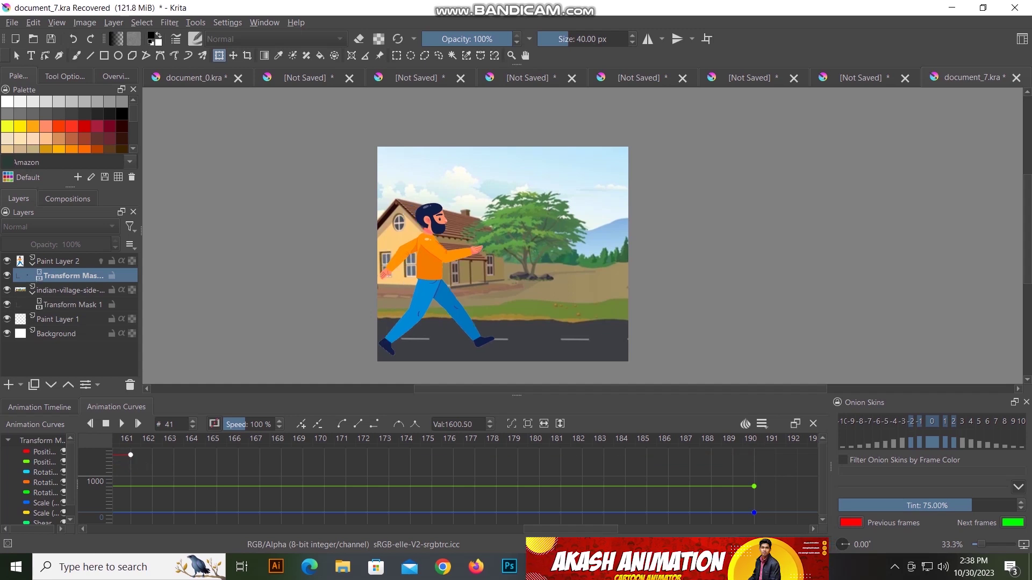
pyautogui.moveTo(577, 531); pyautogui.dragTo(541, 537)
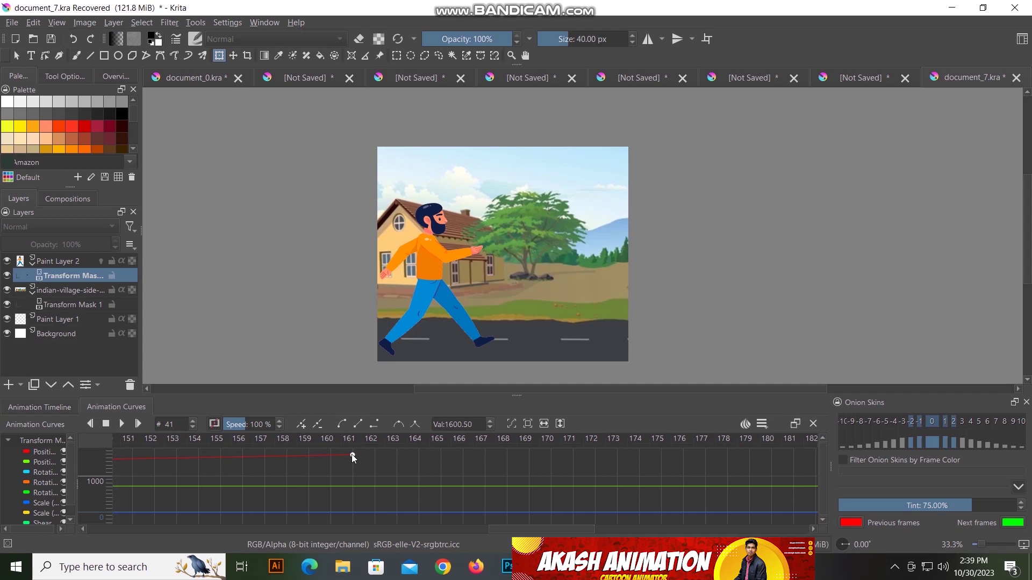
pyautogui.click(122, 425)
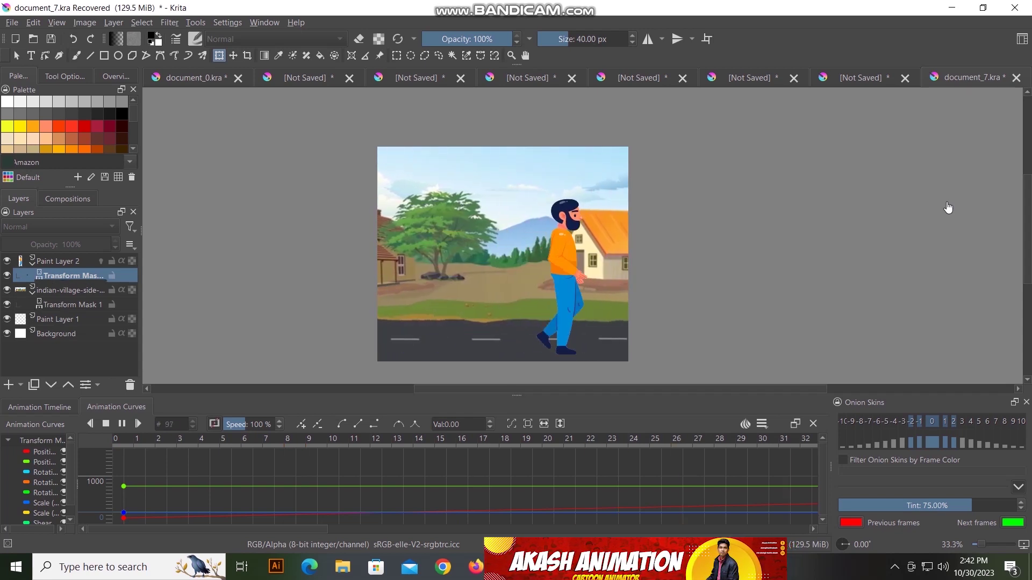
# - Stop playback, return to frame 0, and lower the playback speed to 62%
pyautogui.click(122, 424)
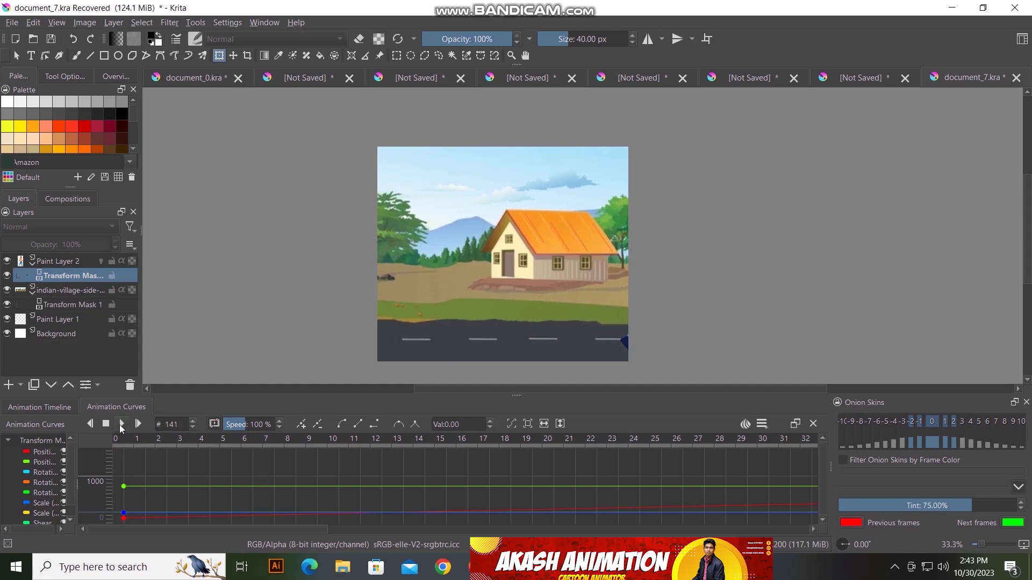
pyautogui.click(123, 441)
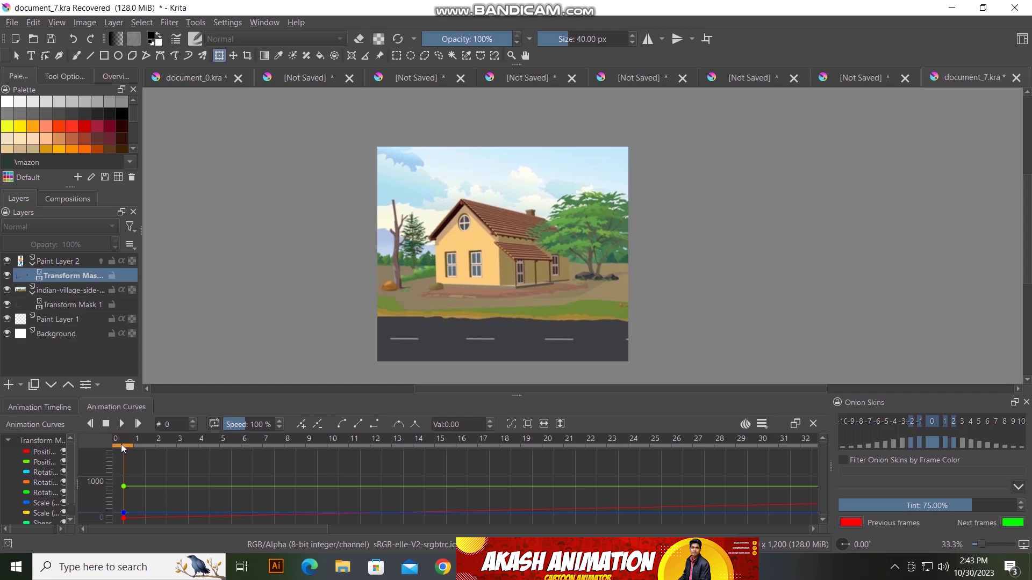
pyautogui.click(280, 429)
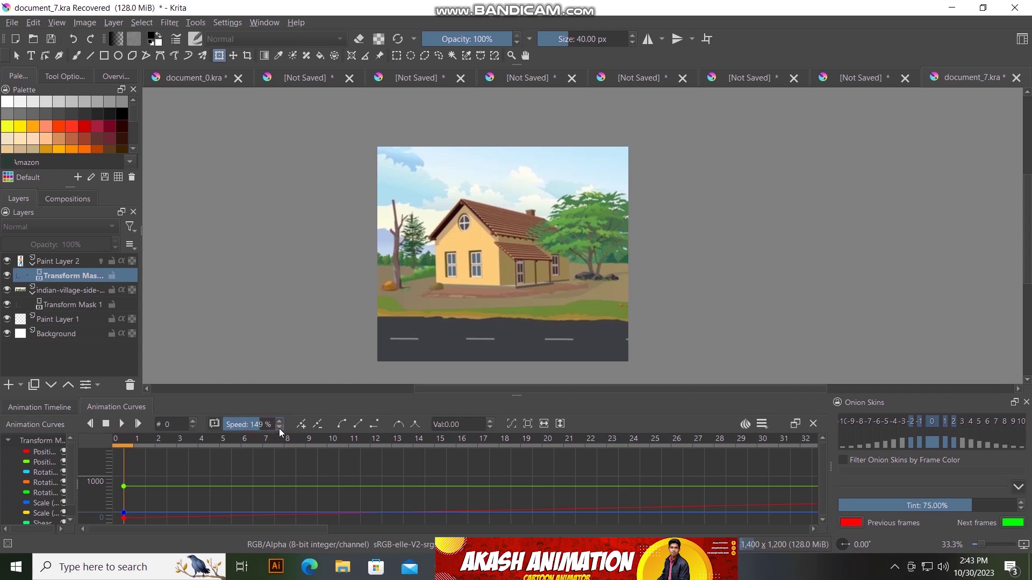
pyautogui.click(279, 428)
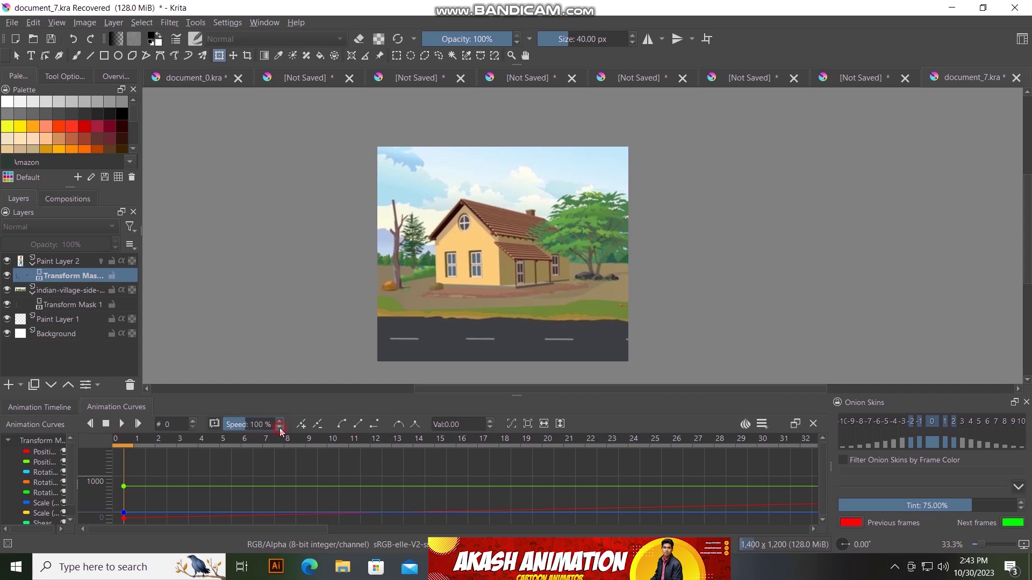
pyautogui.click(279, 428)
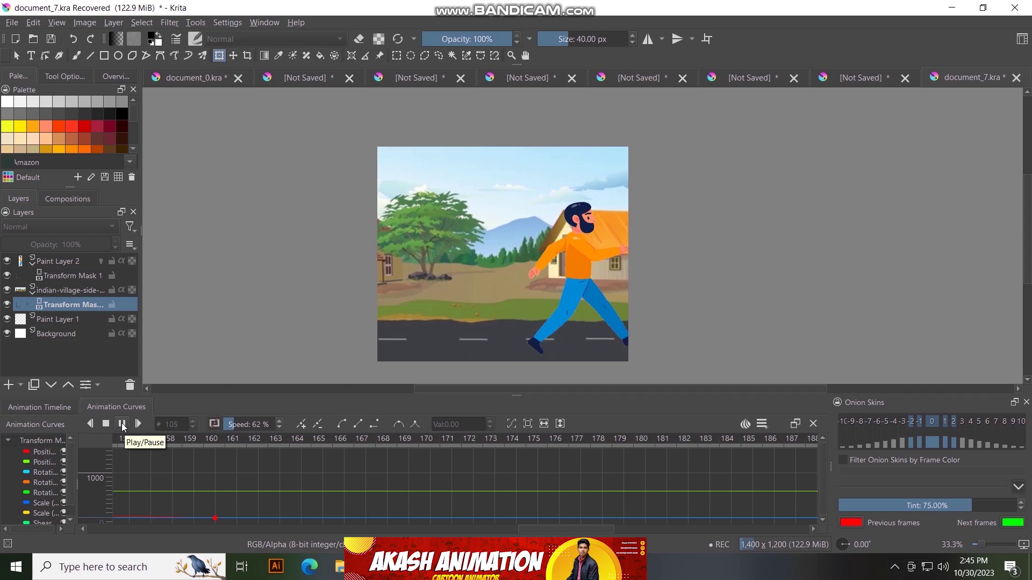
# - Stop playback and drag the background's end Position keyframe earlier to frame 142
pyautogui.click(123, 424)
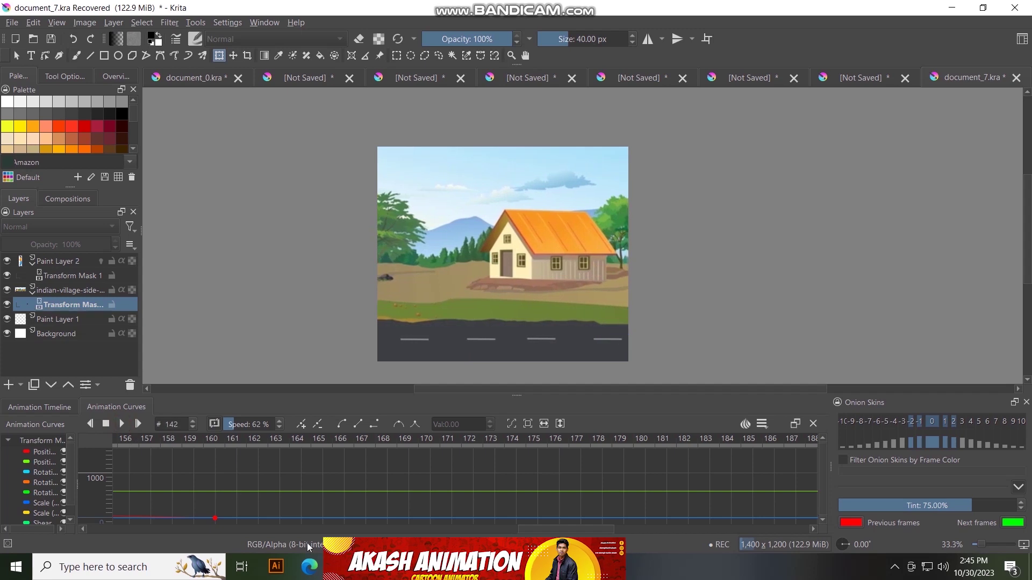
pyautogui.moveTo(549, 527); pyautogui.dragTo(499, 527)
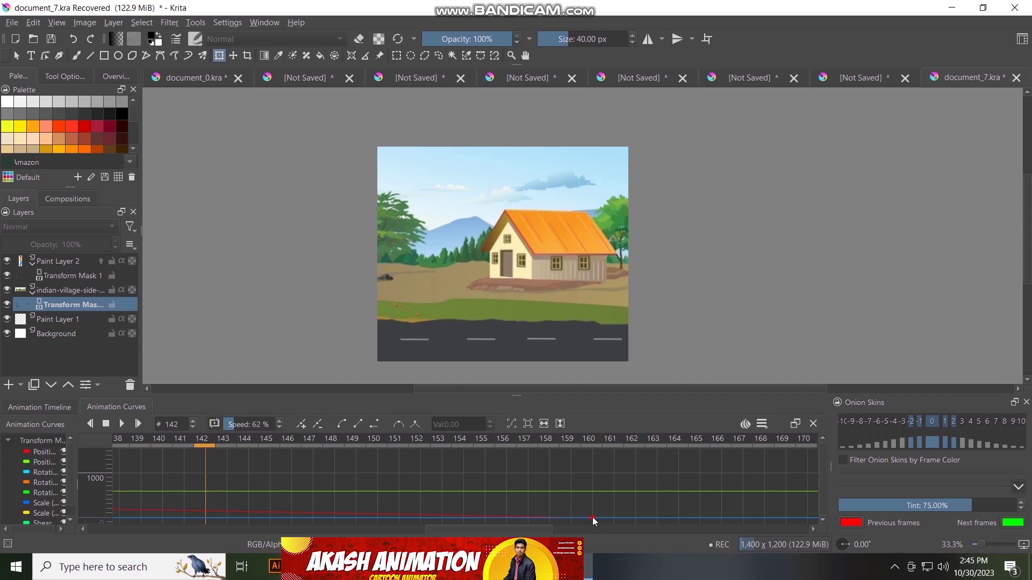
pyautogui.moveTo(592, 517); pyautogui.dragTo(207, 516)
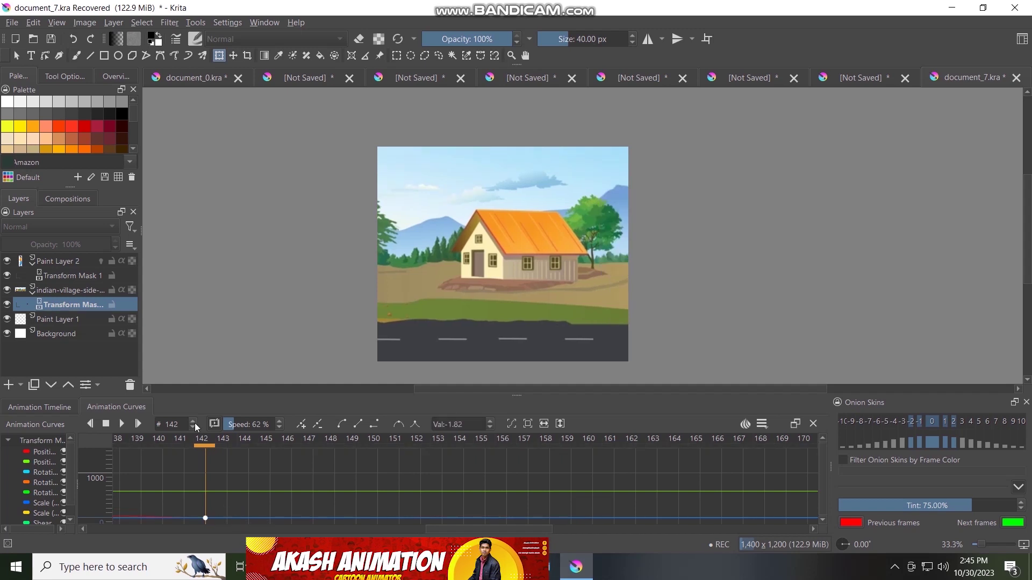
# - Preview playback with speed adjusted to 73%, then stop and enlarge the curves editor
pyautogui.press('space')
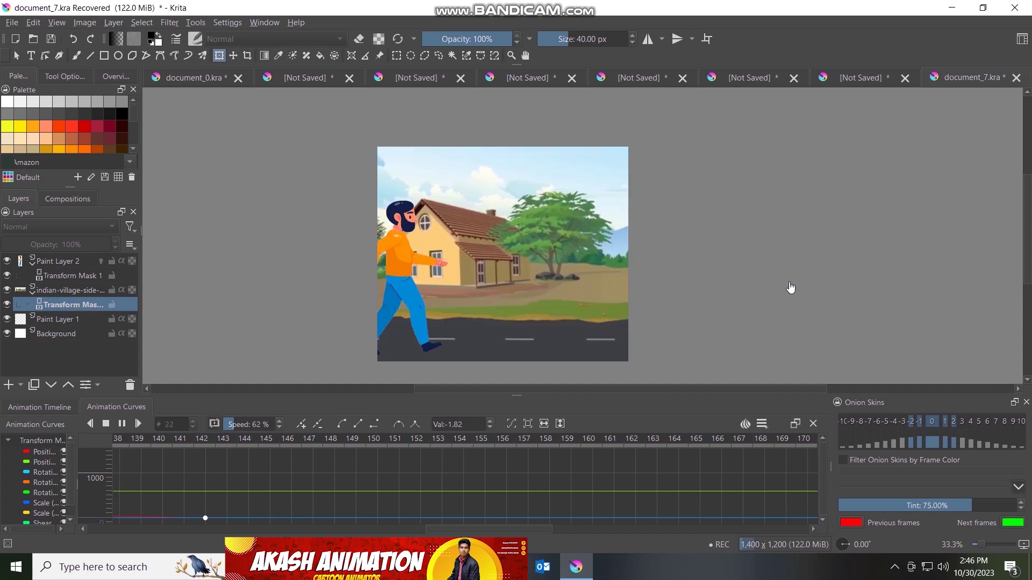
pyautogui.click(228, 425)
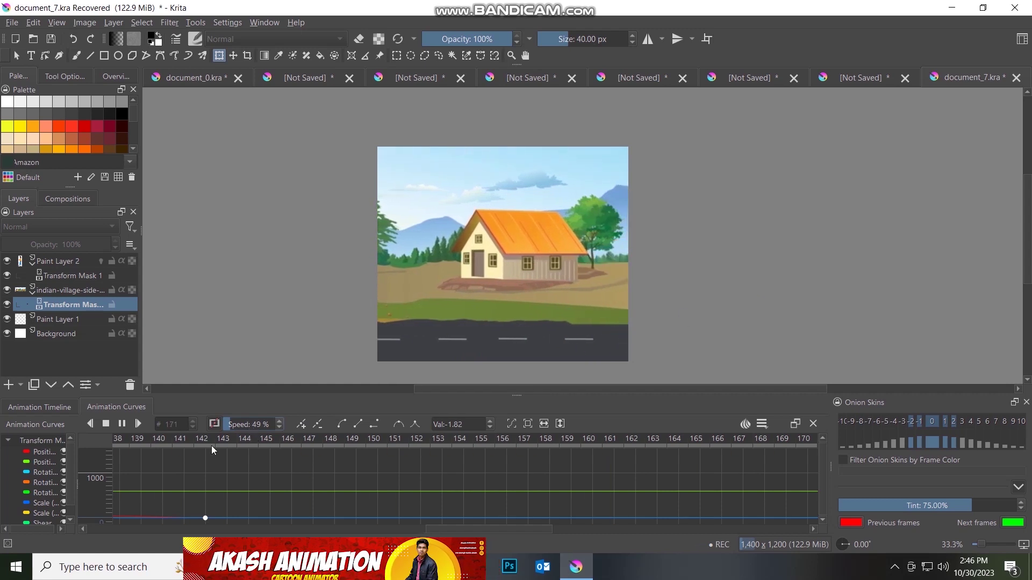
pyautogui.click(280, 422)
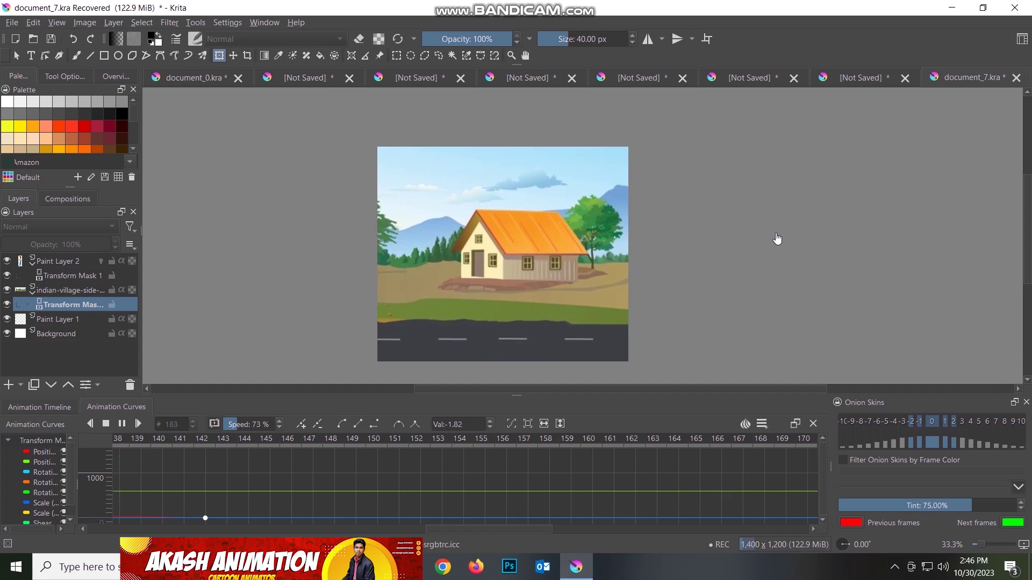
pyautogui.click(122, 424)
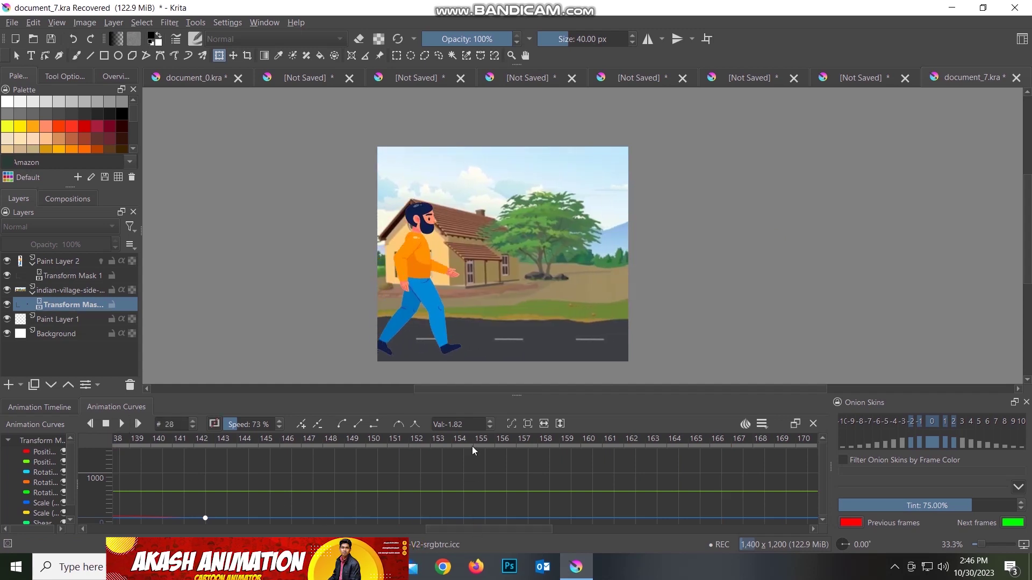
pyautogui.moveTo(515, 395); pyautogui.dragTo(516, 317)
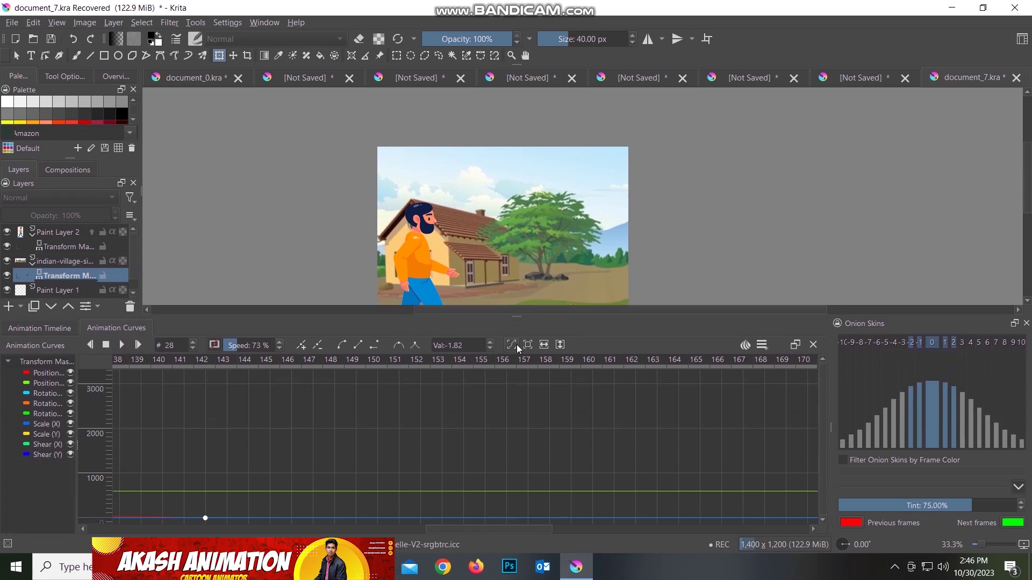
# - Fit the curves and drag the frame-0 Position keyframe's tangent to ease the start
pyautogui.click(513, 344)
pyautogui.moveTo(537, 530); pyautogui.dragTo(204, 529)
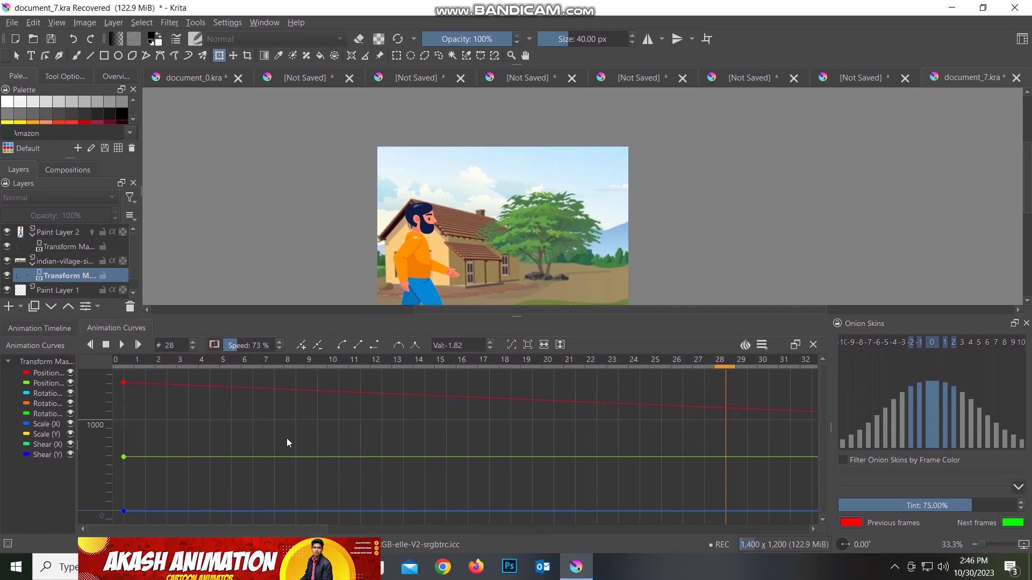
pyautogui.click(123, 383)
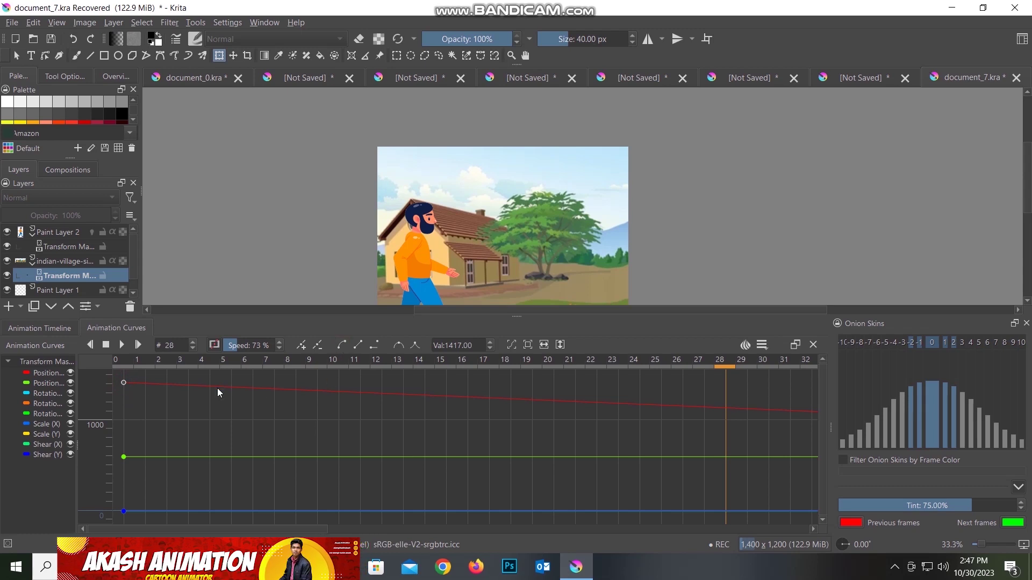
pyautogui.moveTo(123, 383); pyautogui.dragTo(215, 379)
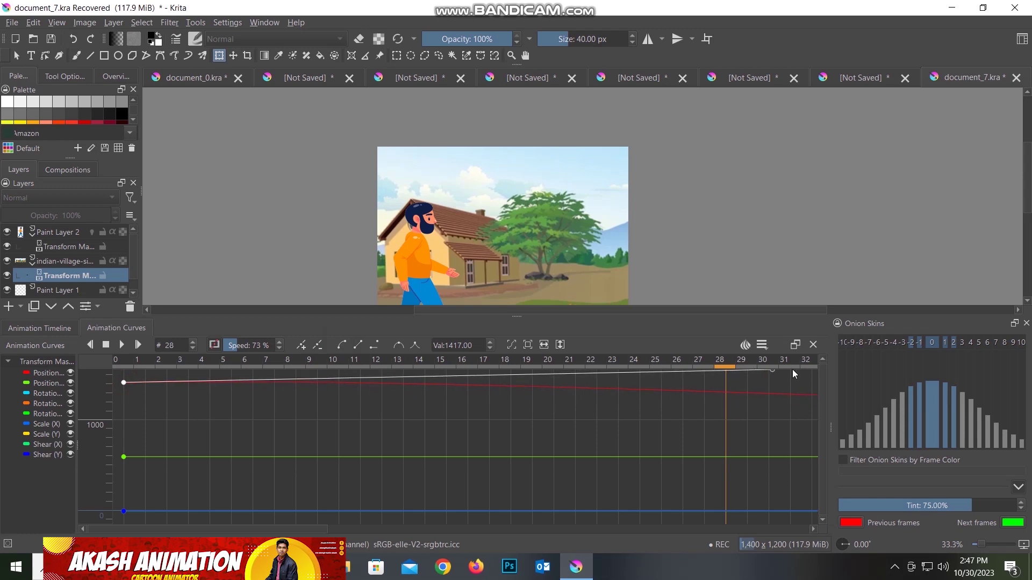
pyautogui.moveTo(792, 375); pyautogui.dragTo(813, 375)
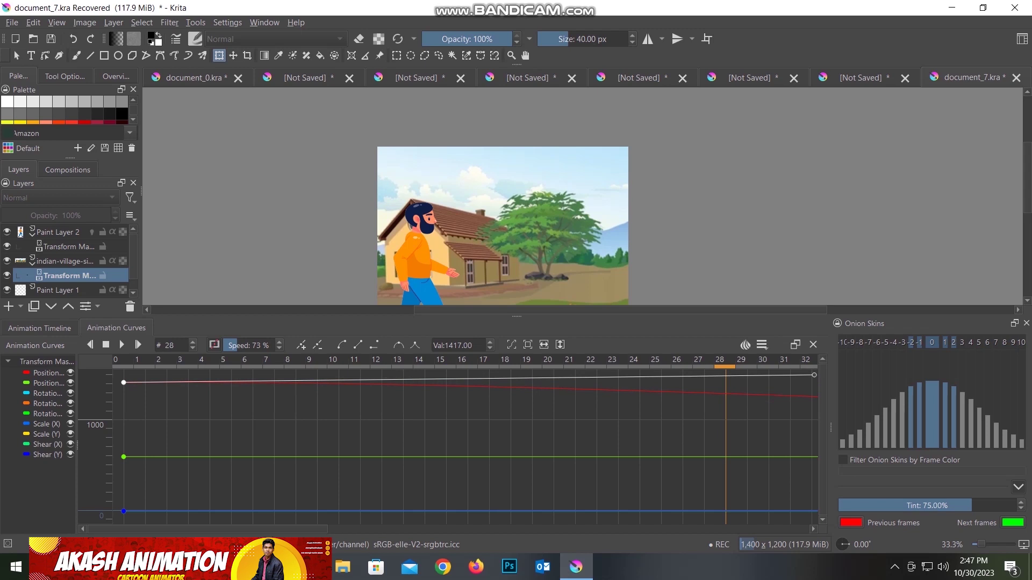
pyautogui.hscroll(5, 263, 529)
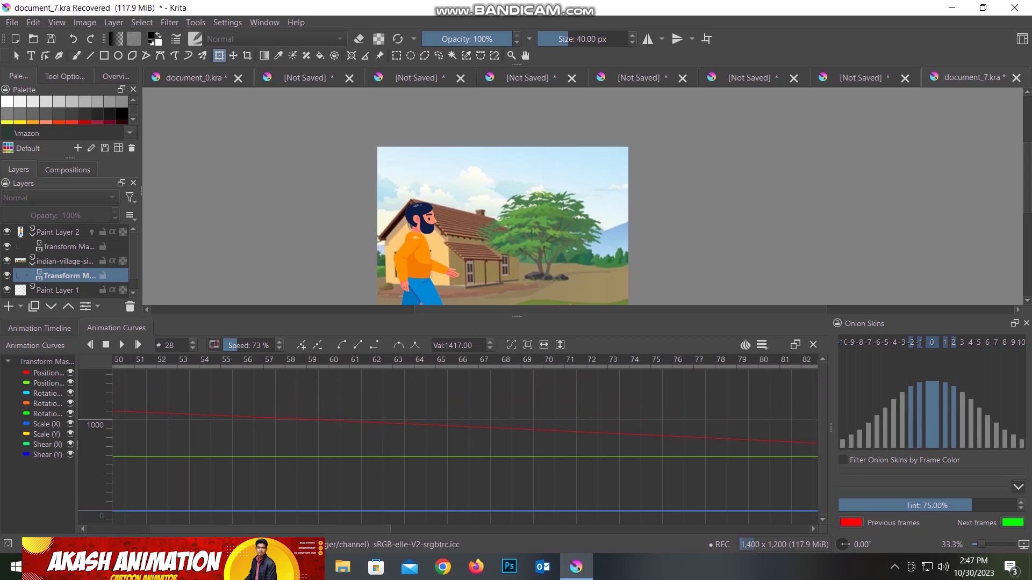
pyautogui.hscroll(-1, 465, 440)
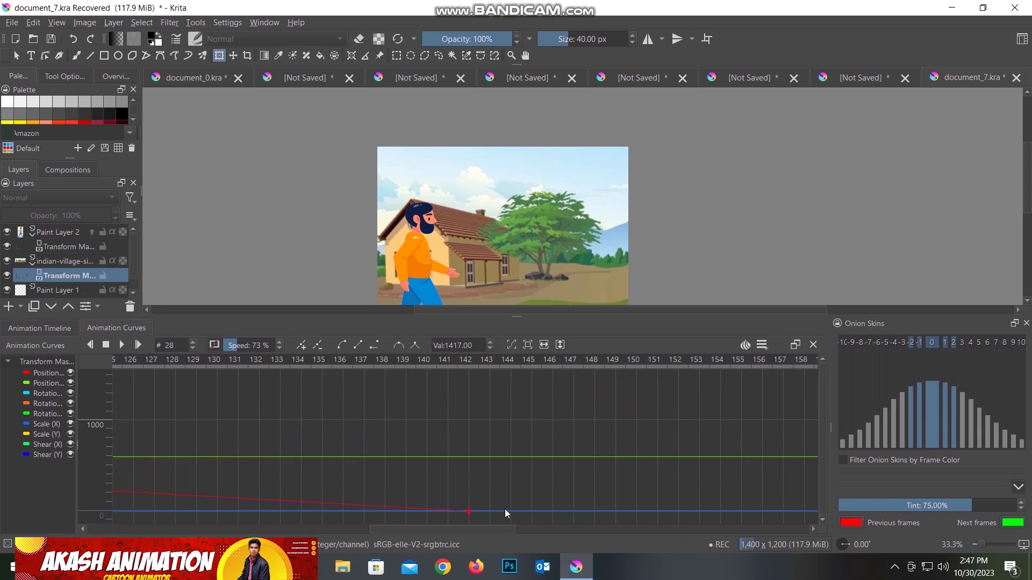
# - Extend the frame-142 keyframe's tangent to ease the stop, restore the canvas, and play
pyautogui.click(469, 510)
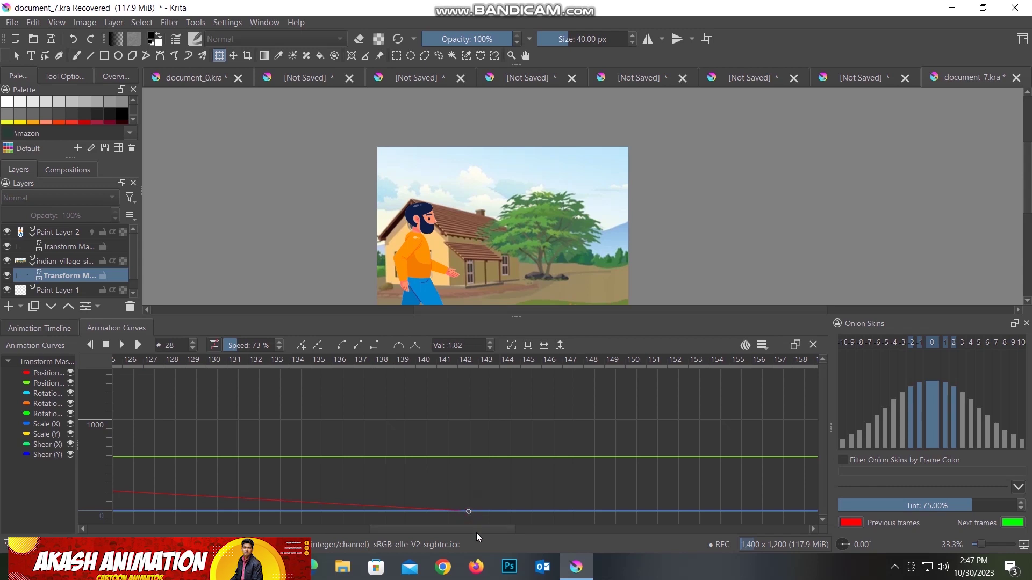
pyautogui.hscroll(-2, 476, 531)
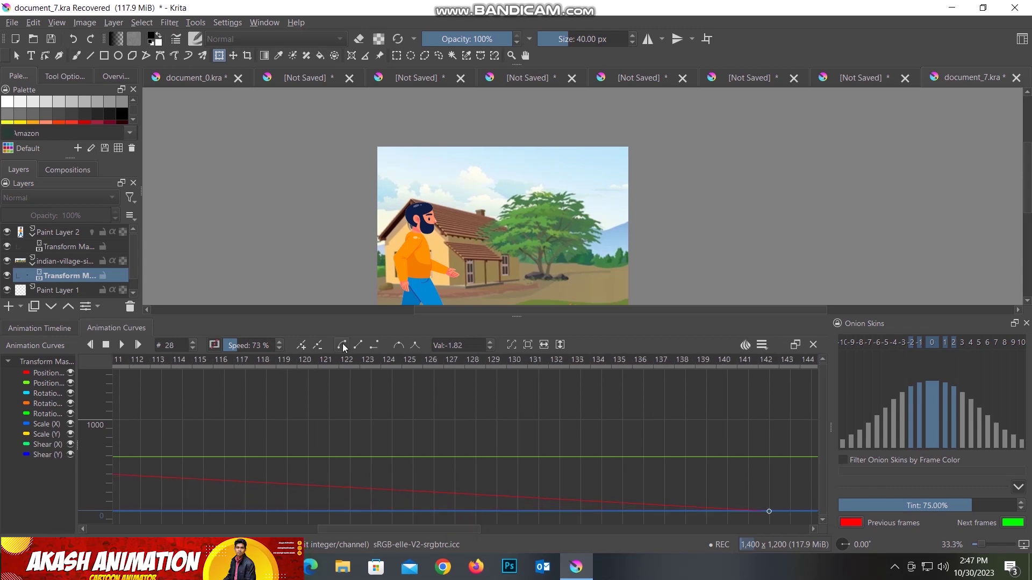
pyautogui.moveTo(698, 508); pyautogui.dragTo(114, 510)
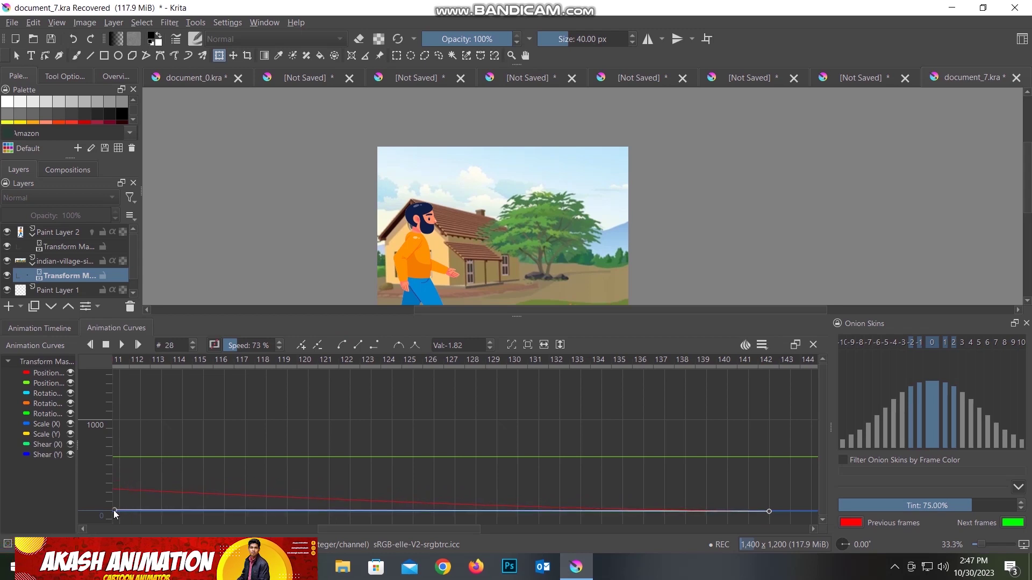
pyautogui.moveTo(421, 527); pyautogui.dragTo(215, 528)
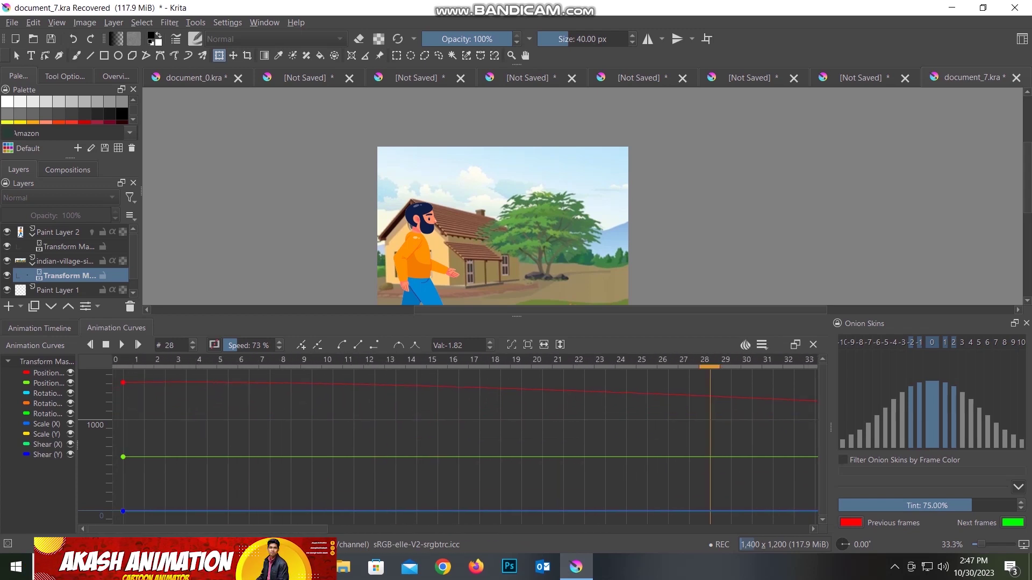
pyautogui.moveTo(518, 317); pyautogui.dragTo(514, 409)
pyautogui.click(512, 424)
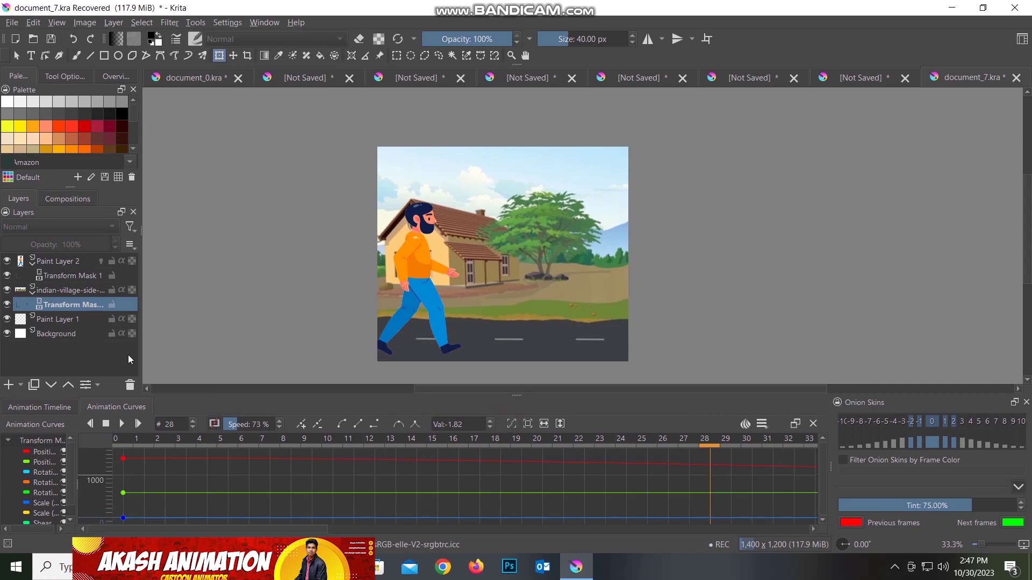
pyautogui.press('space')
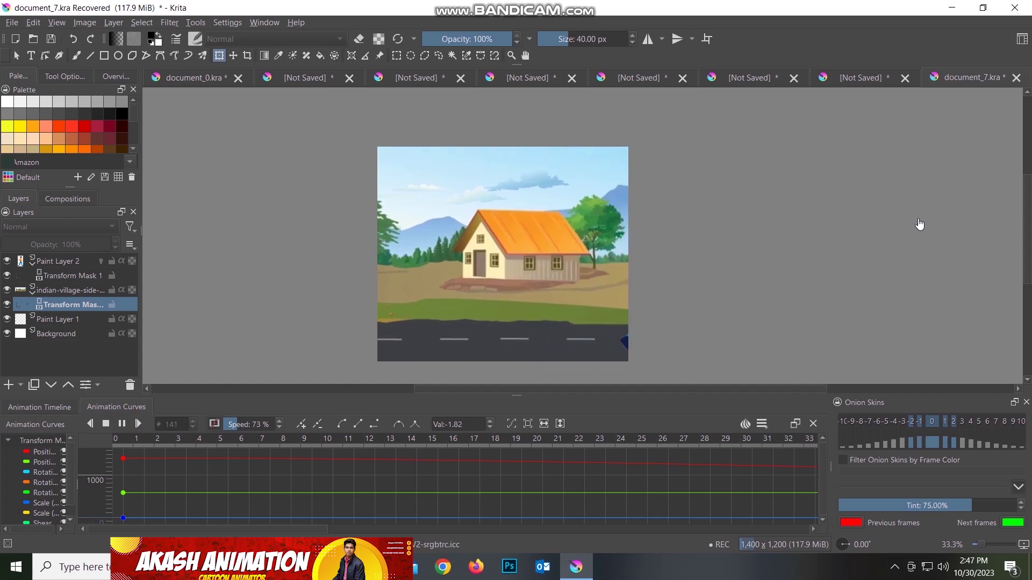
# - Select the character's mask and stretch its frame-0 Position key tangent to ease out
pyautogui.click(122, 424)
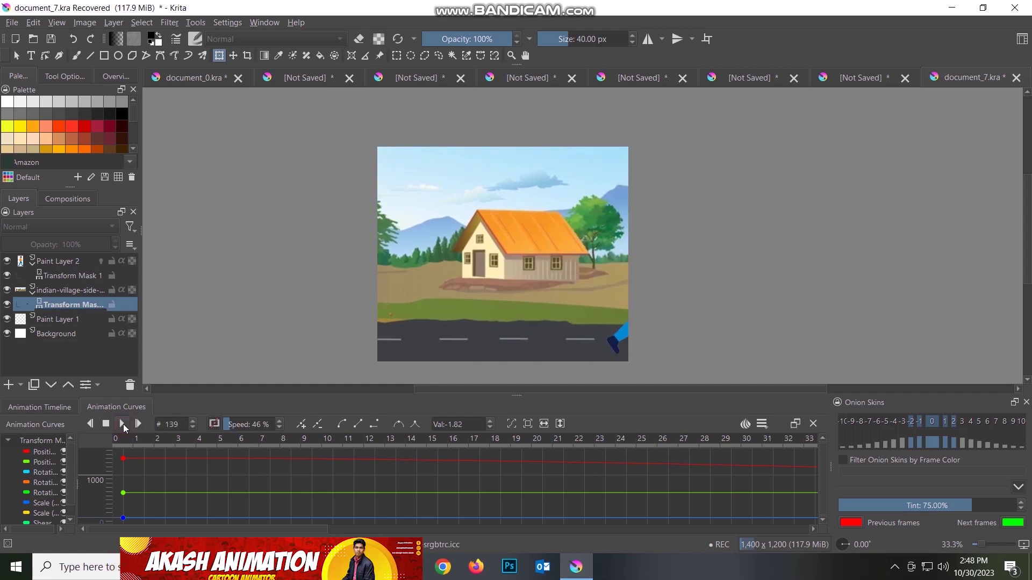
pyautogui.click(79, 273)
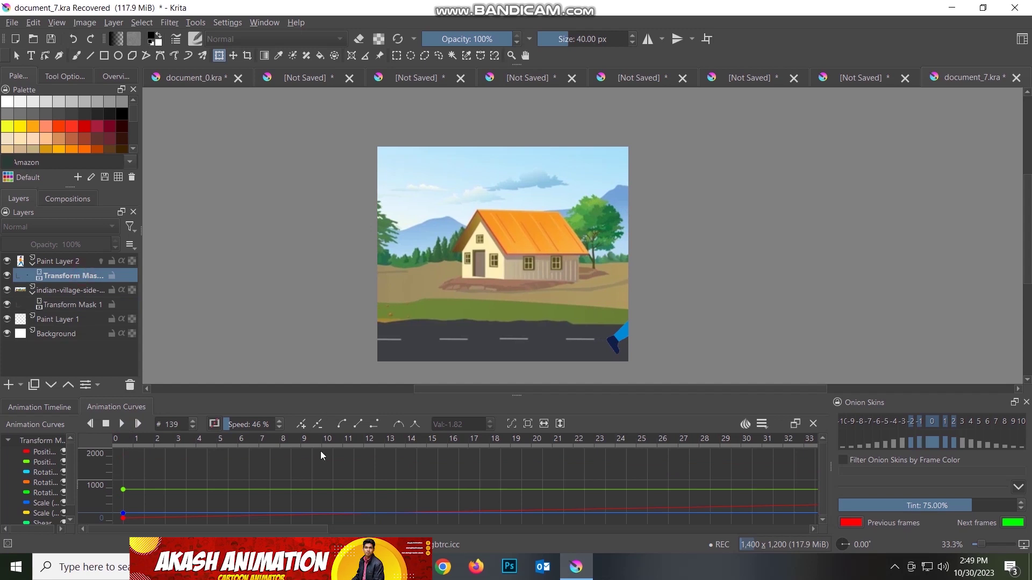
pyautogui.moveTo(300, 529); pyautogui.dragTo(458, 529)
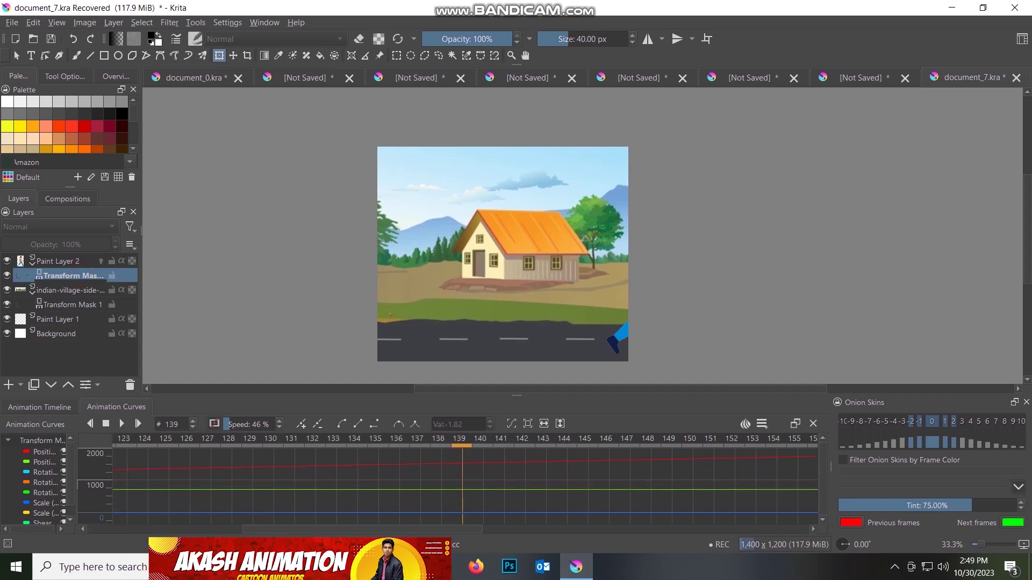
pyautogui.moveTo(458, 529); pyautogui.dragTo(479, 528)
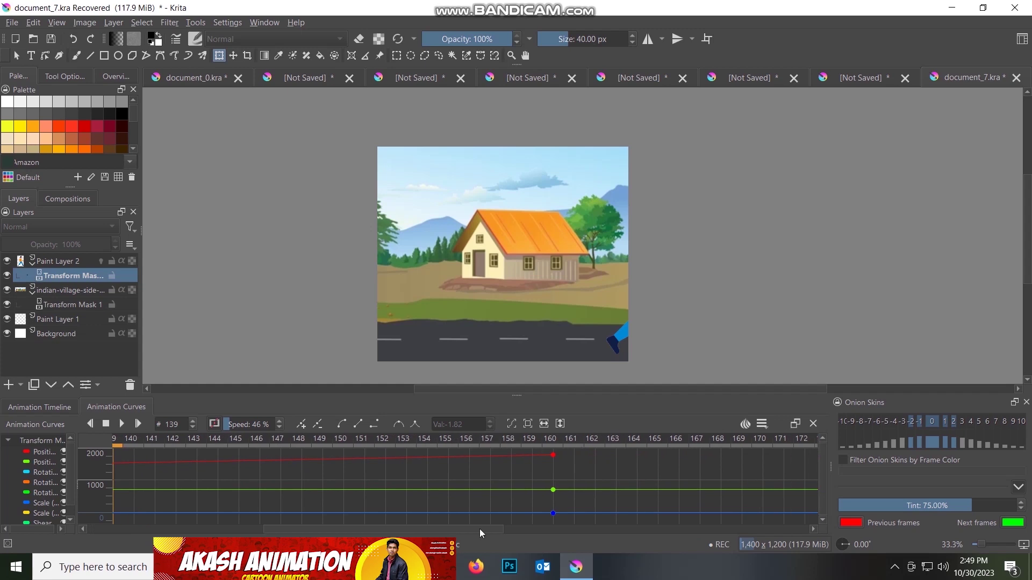
pyautogui.click(553, 456)
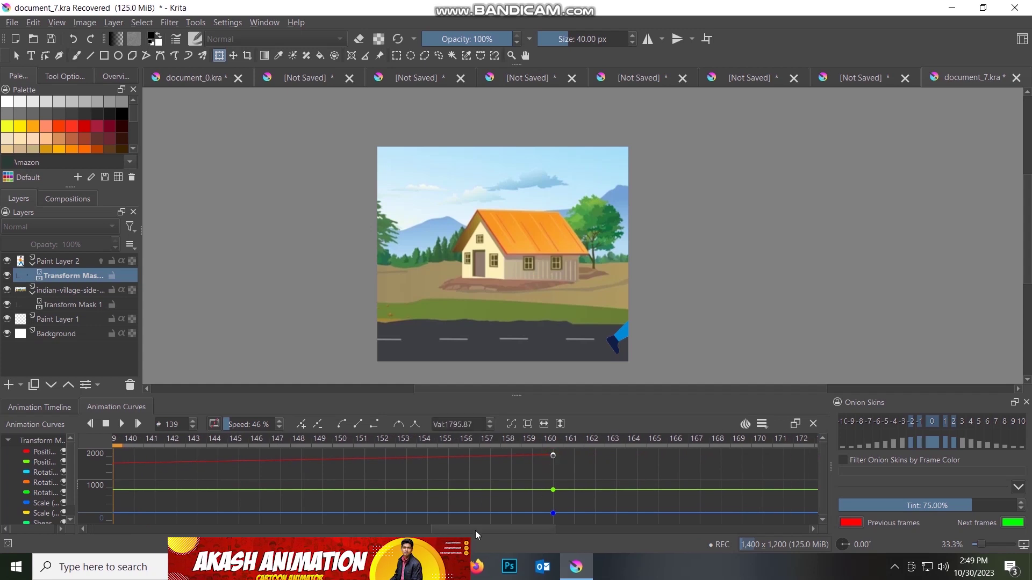
pyautogui.moveTo(475, 531); pyautogui.dragTo(144, 530)
pyautogui.click(124, 518)
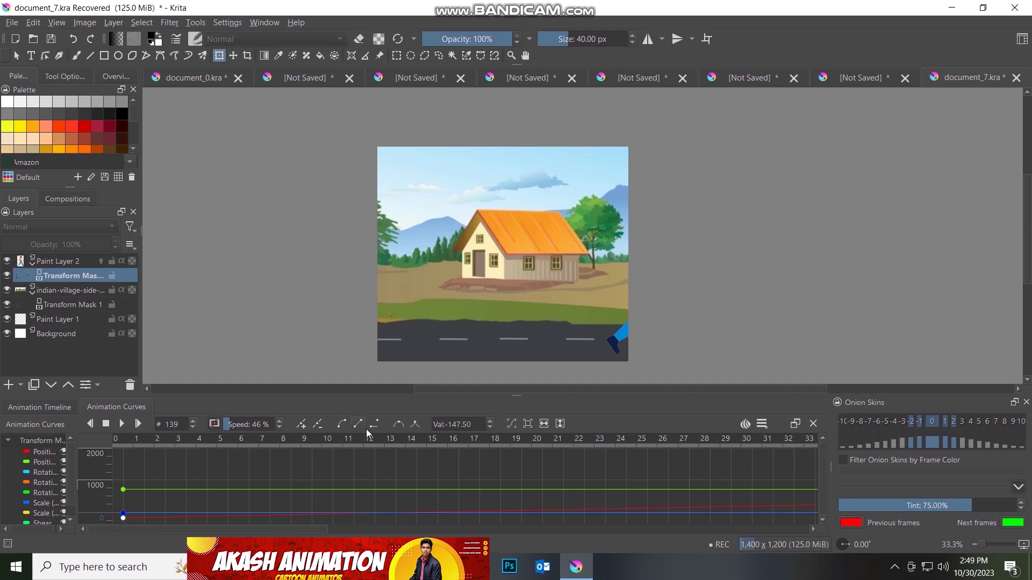
pyautogui.moveTo(210, 515); pyautogui.dragTo(737, 480)
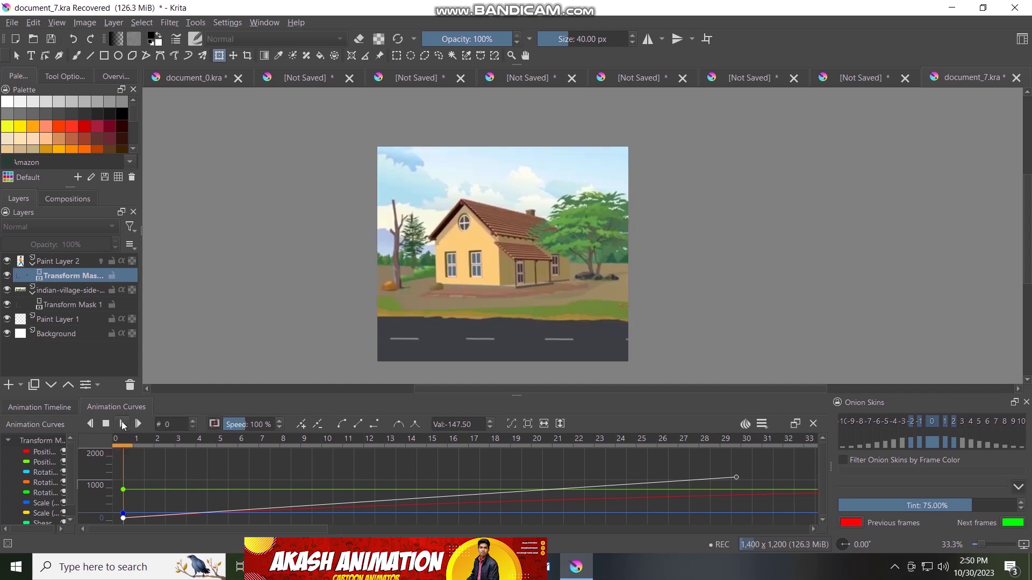
# - Play the walking animation at full speed and stop it at frame 28
pyautogui.click(122, 424)
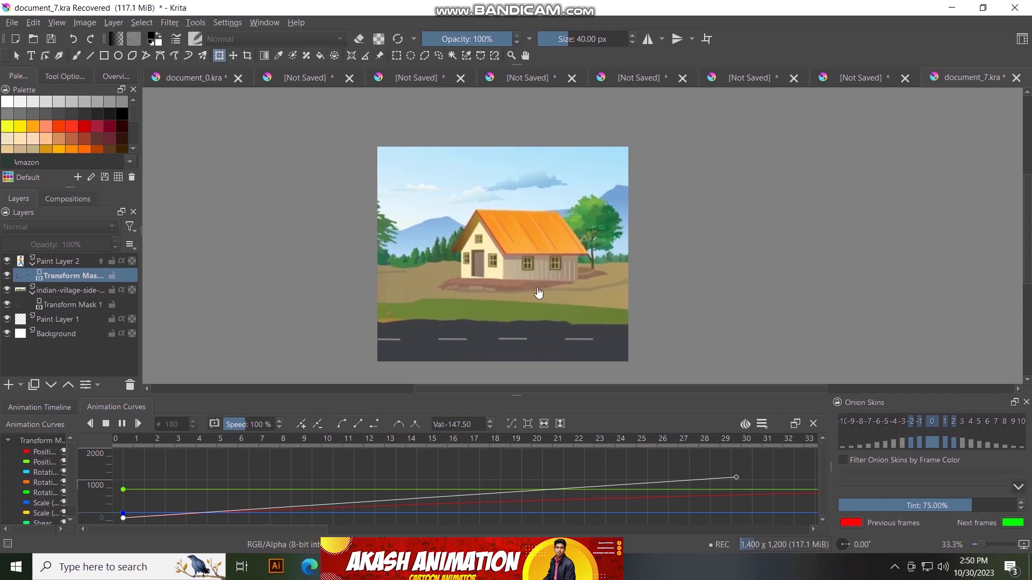
pyautogui.click(123, 424)
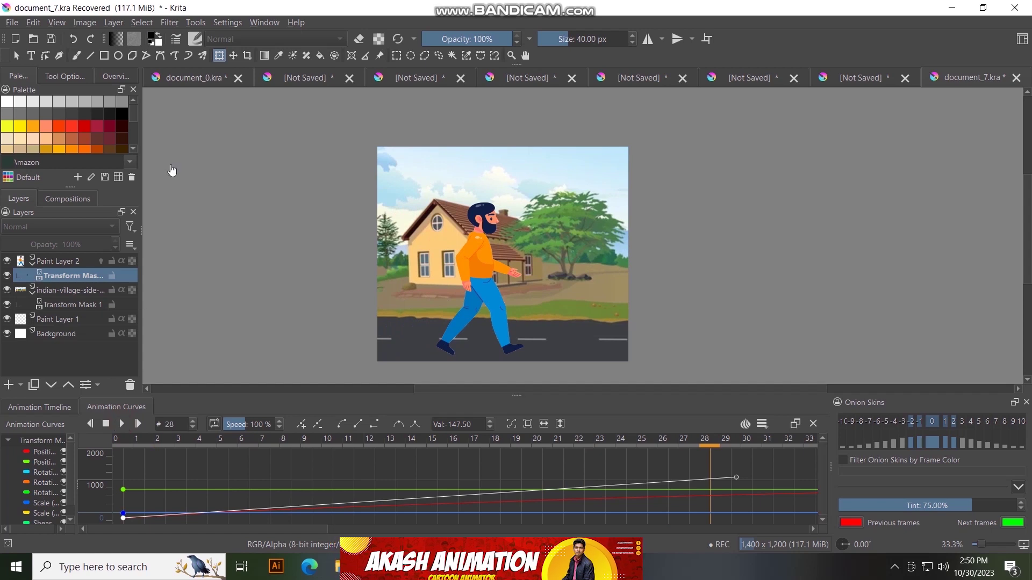
pyautogui.click(228, 22)
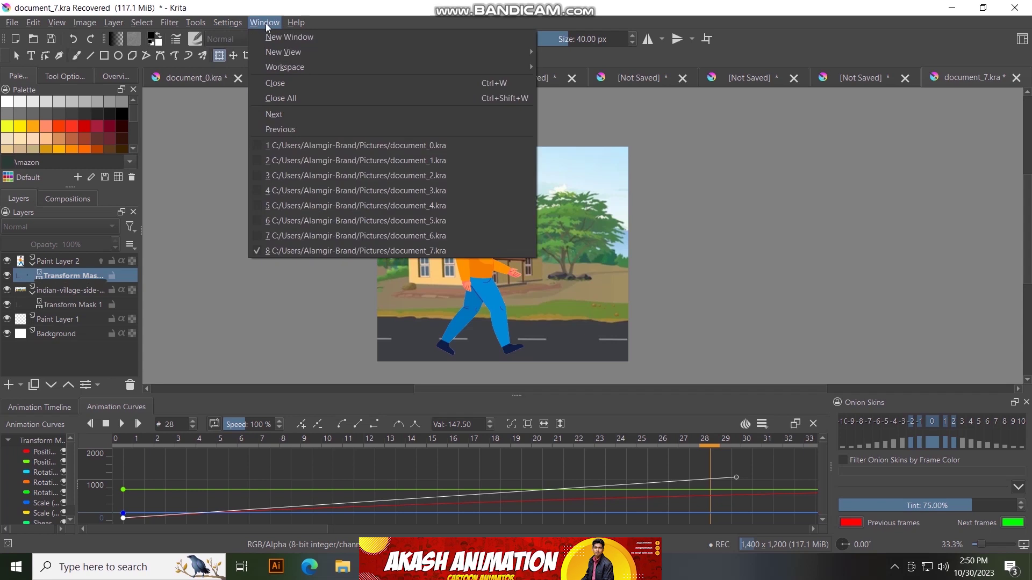
pyautogui.moveTo(284, 68)
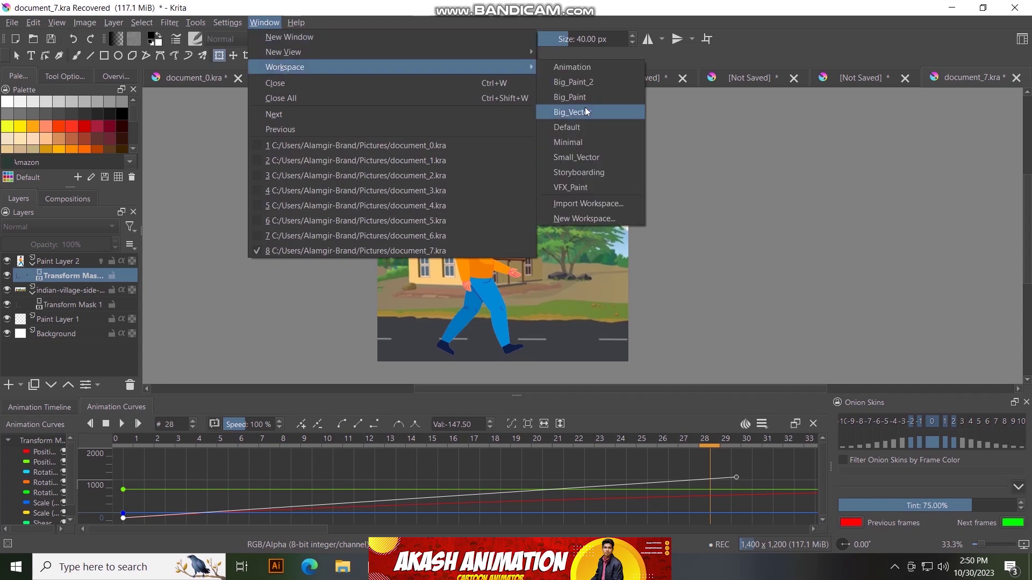
# - Apply the Big_Paint workspace, hiding the timeline and curves panels, and zoom the canvas
pyautogui.click(580, 99)
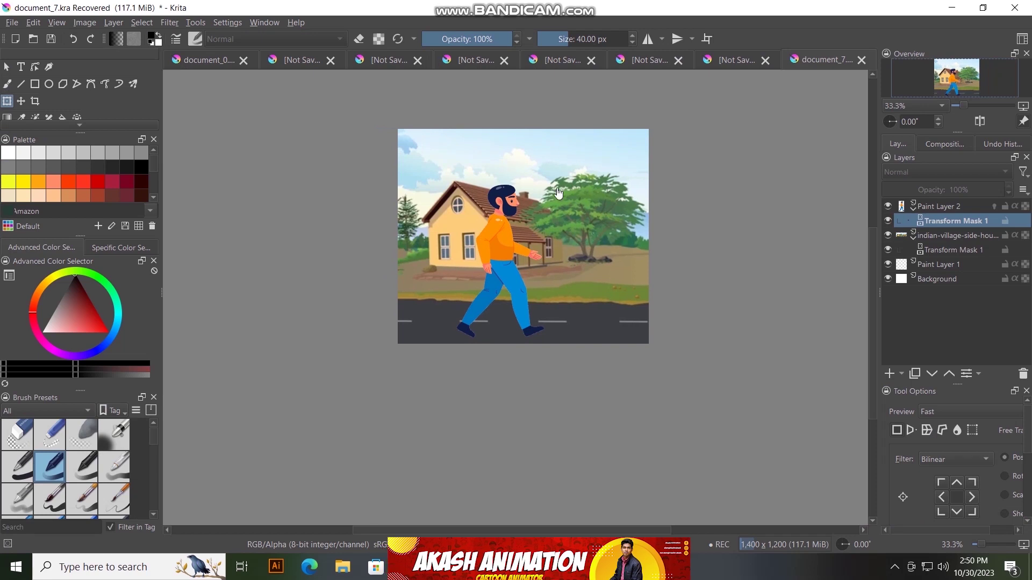
pyautogui.scroll(2, 591, 194)
pyautogui.scroll(-1, 529, 341)
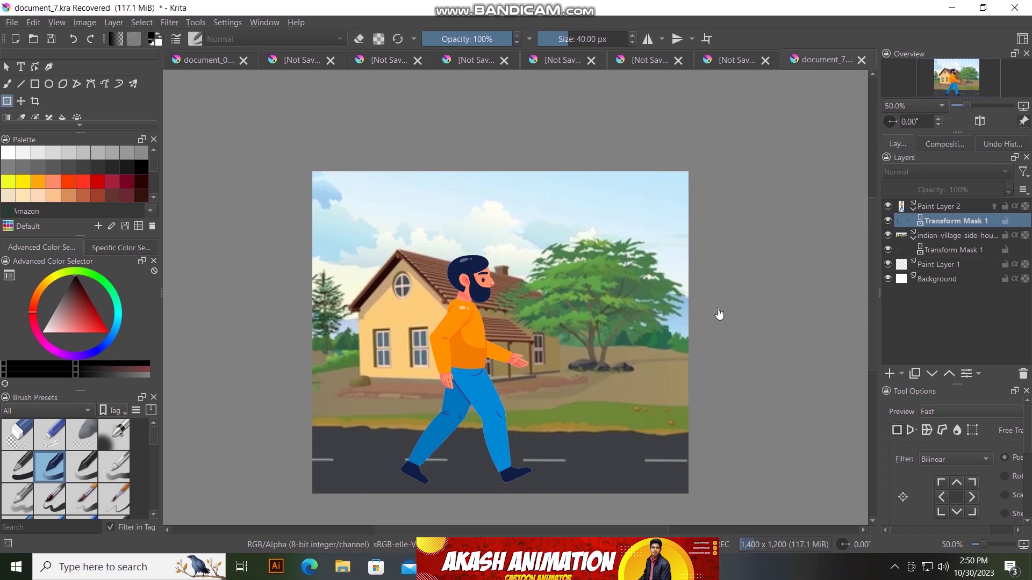
pyautogui.scroll(1, 422, 448)
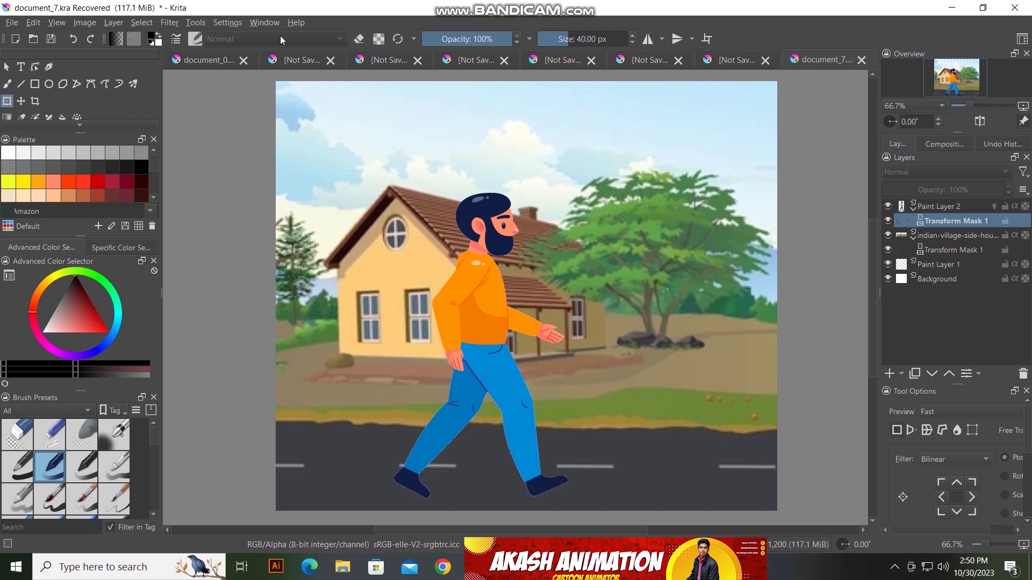
pyautogui.click(227, 22)
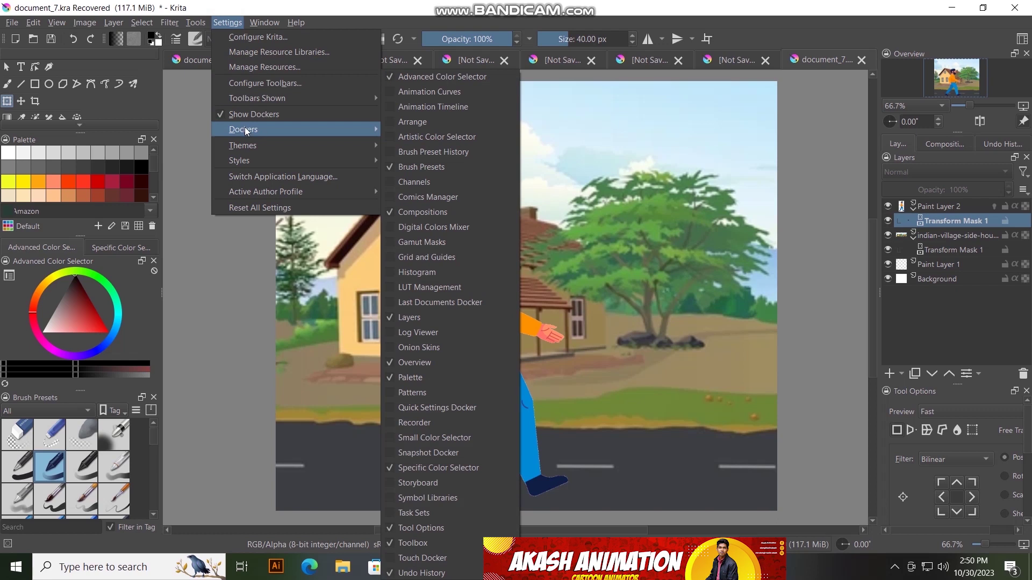
pyautogui.moveTo(243, 129)
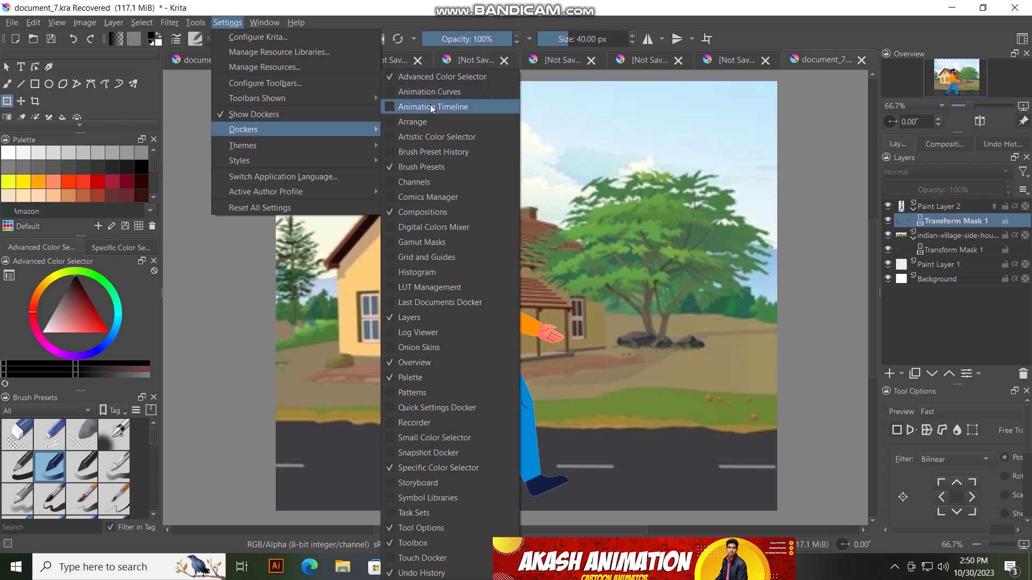
# - Show the Animation Timeline docker, resize it, and zoom the canvas to 66.7%
pyautogui.click(432, 107)
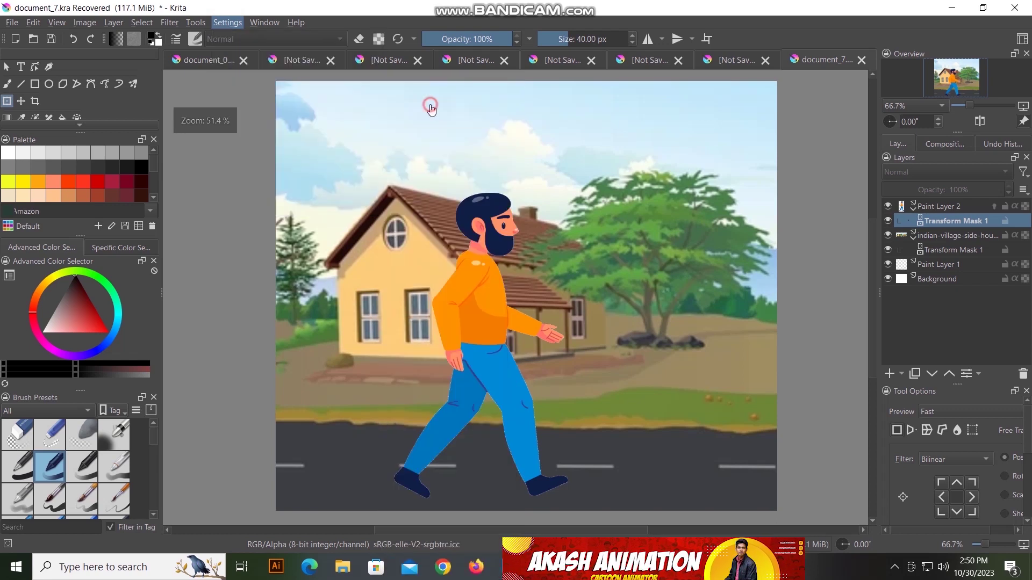
pyautogui.scroll(-5, 525, 295)
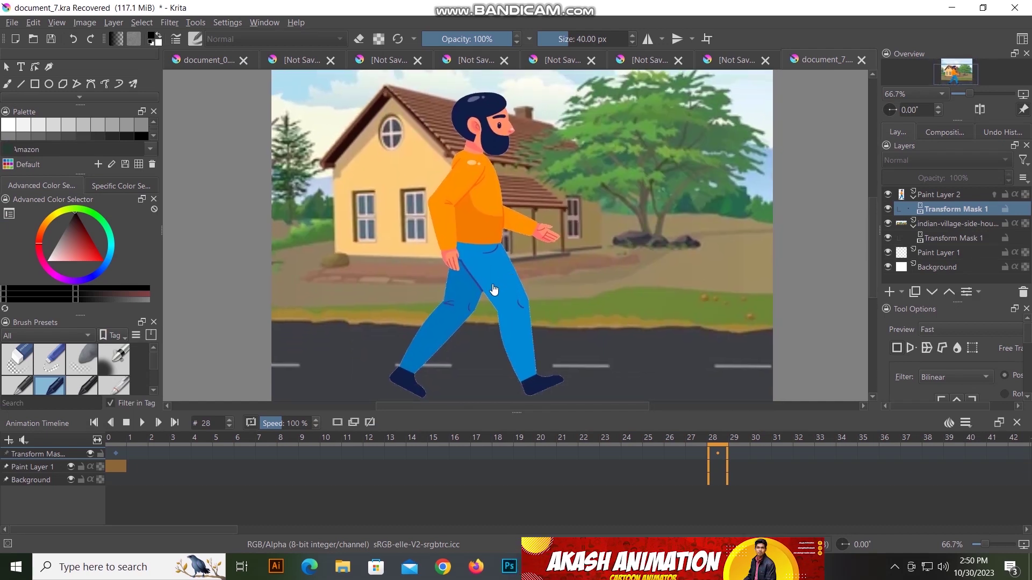
pyautogui.scroll(-1, 494, 290)
pyautogui.scroll(1, 510, 365)
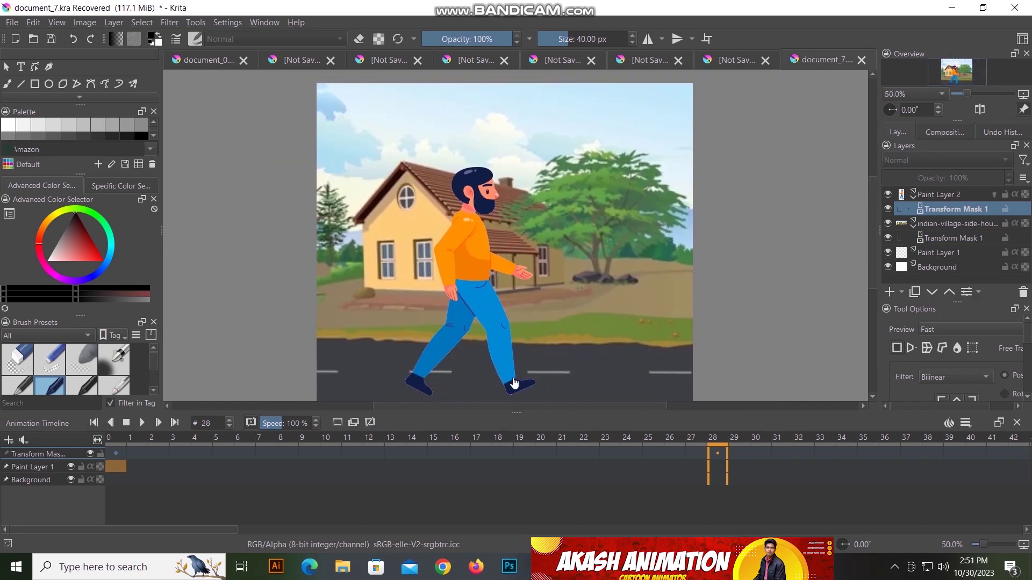
pyautogui.moveTo(518, 411); pyautogui.dragTo(519, 470)
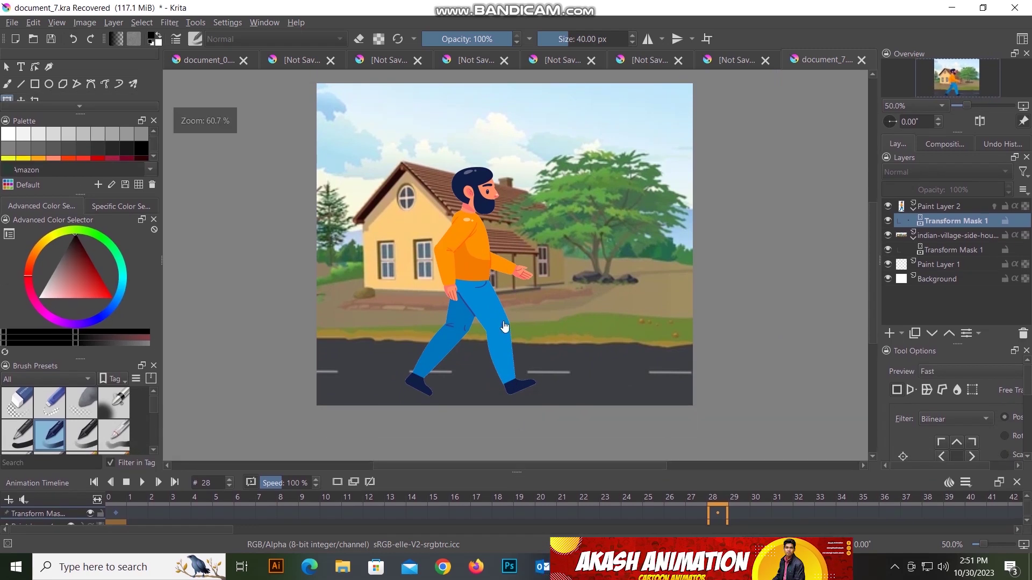
pyautogui.moveTo(503, 213); pyautogui.dragTo(506, 251)
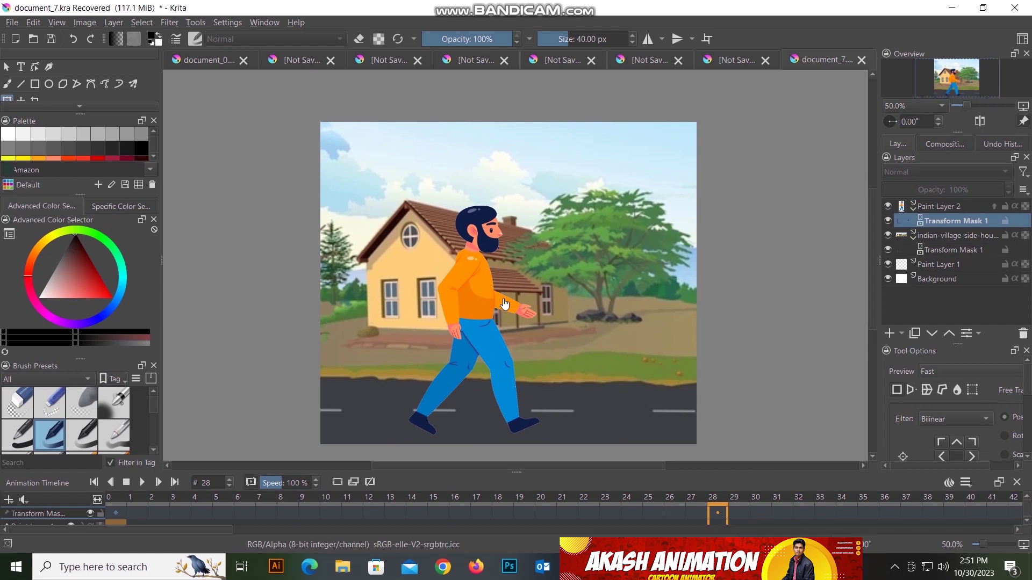
pyautogui.scroll(1, 504, 308)
pyautogui.moveTo(504, 301); pyautogui.dragTo(496, 273)
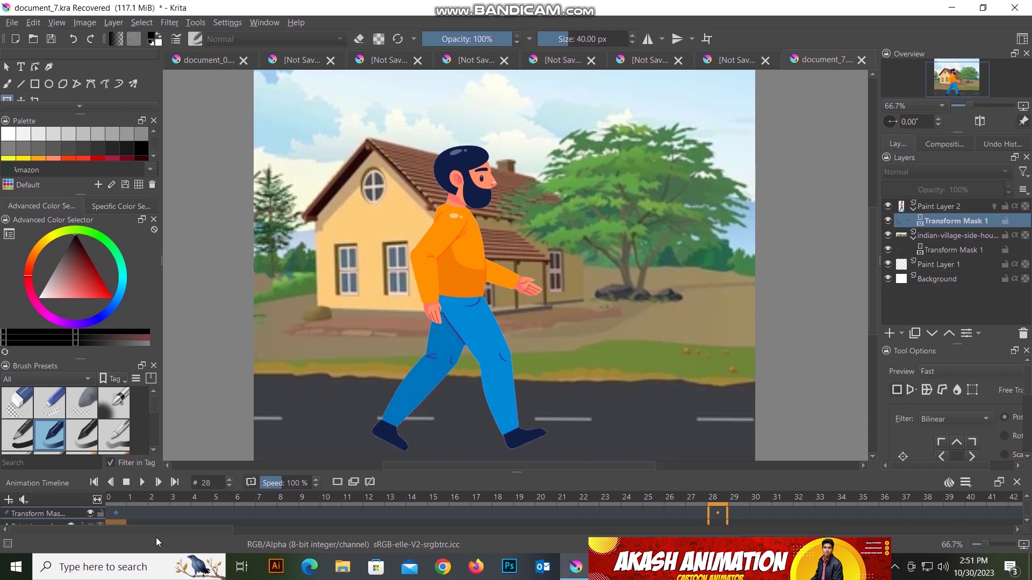
# - Play the walk from frame 0 at full speed, stopping at frame 187
pyautogui.click(109, 498)
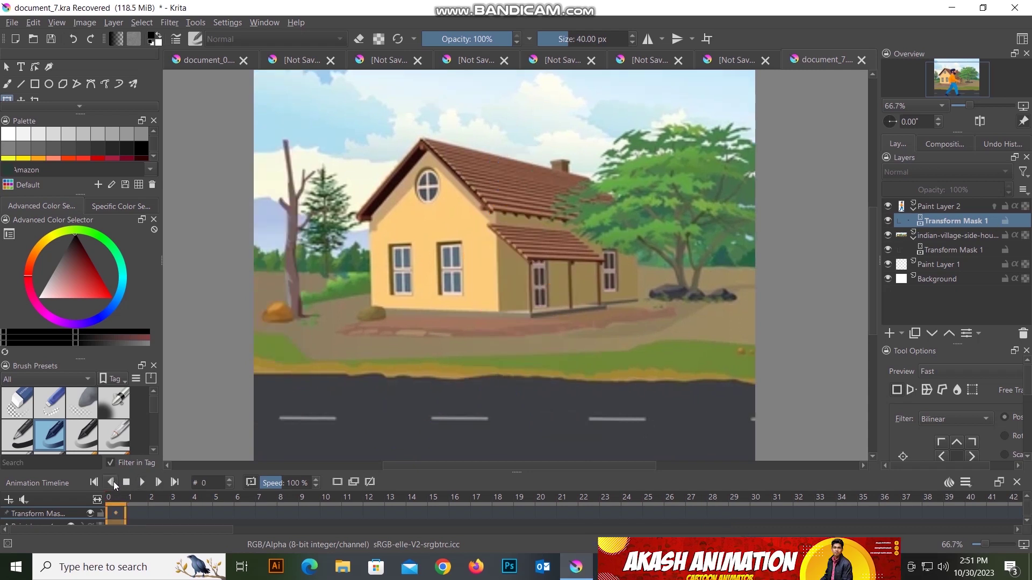
pyautogui.click(142, 482)
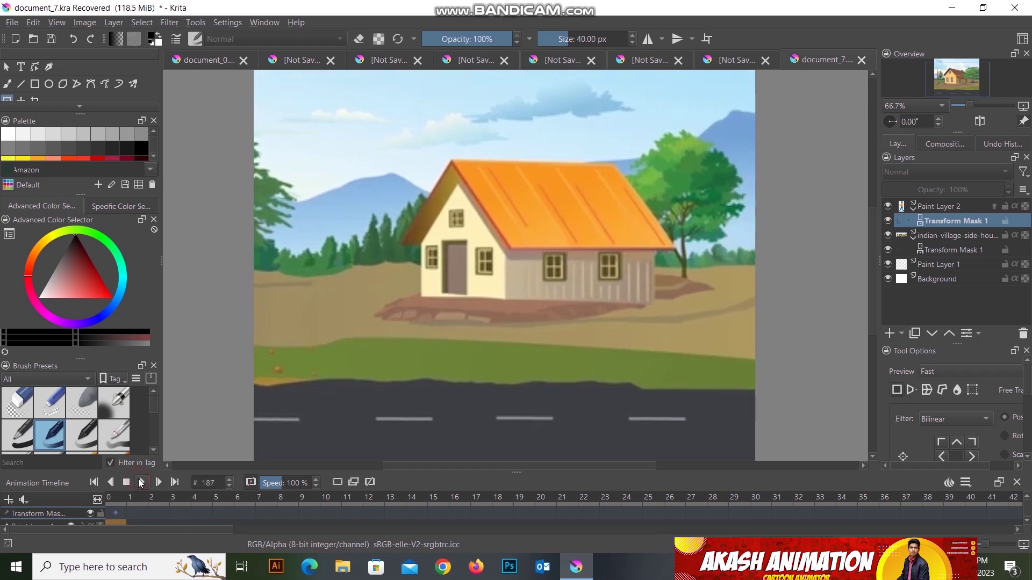
pyautogui.click(12, 22)
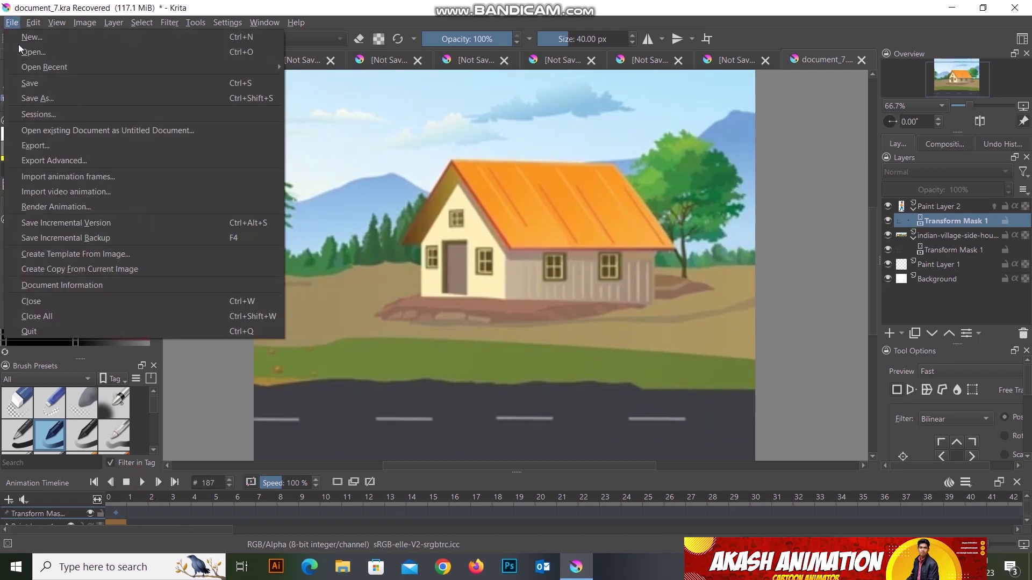
# - Save As document_7.kra, a Krita document, into the Class-08 folder
pyautogui.click(37, 98)
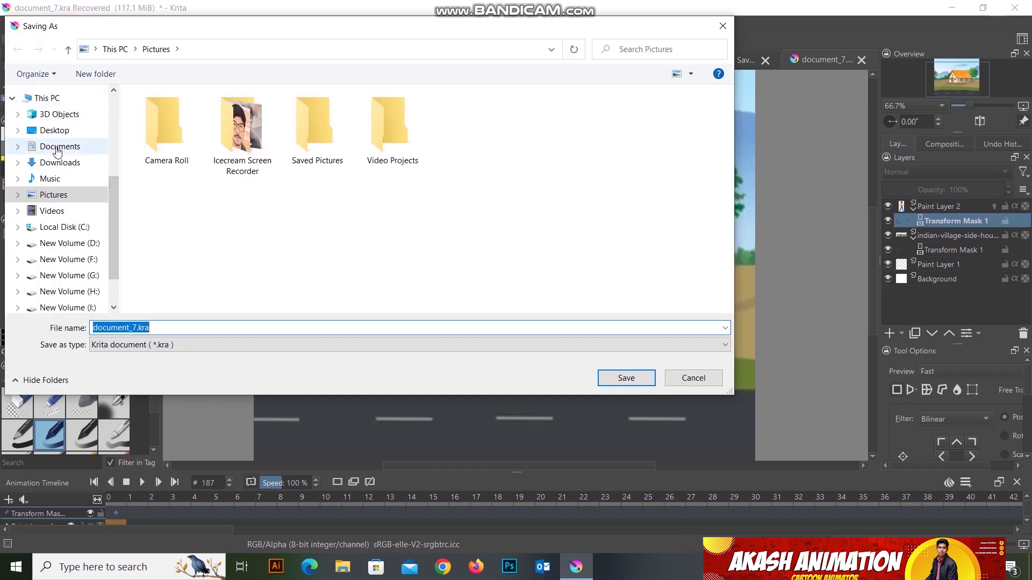
pyautogui.scroll(1, 71, 166)
pyautogui.scroll(1, 70, 166)
pyautogui.scroll(1, 70, 167)
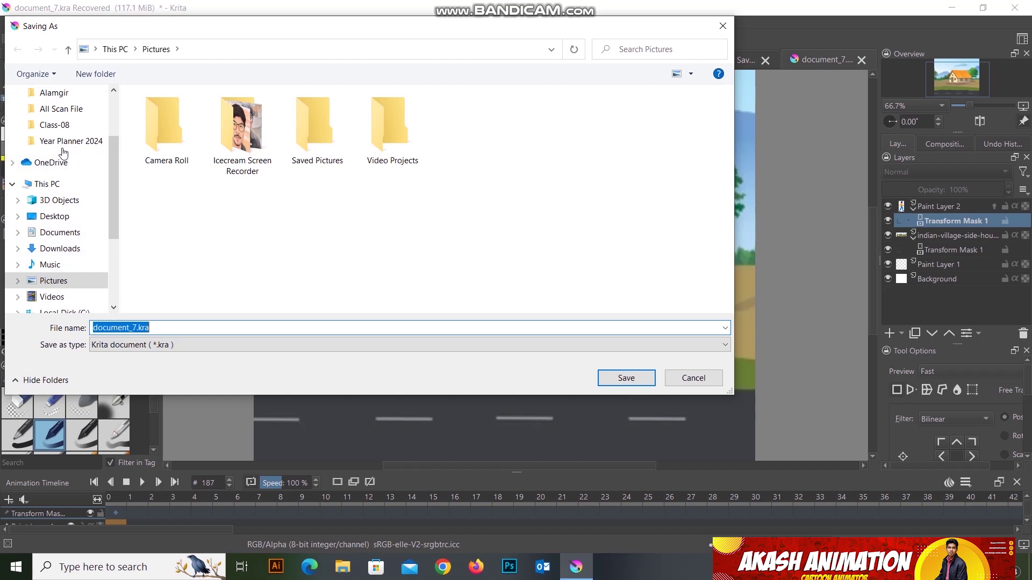
pyautogui.click(59, 125)
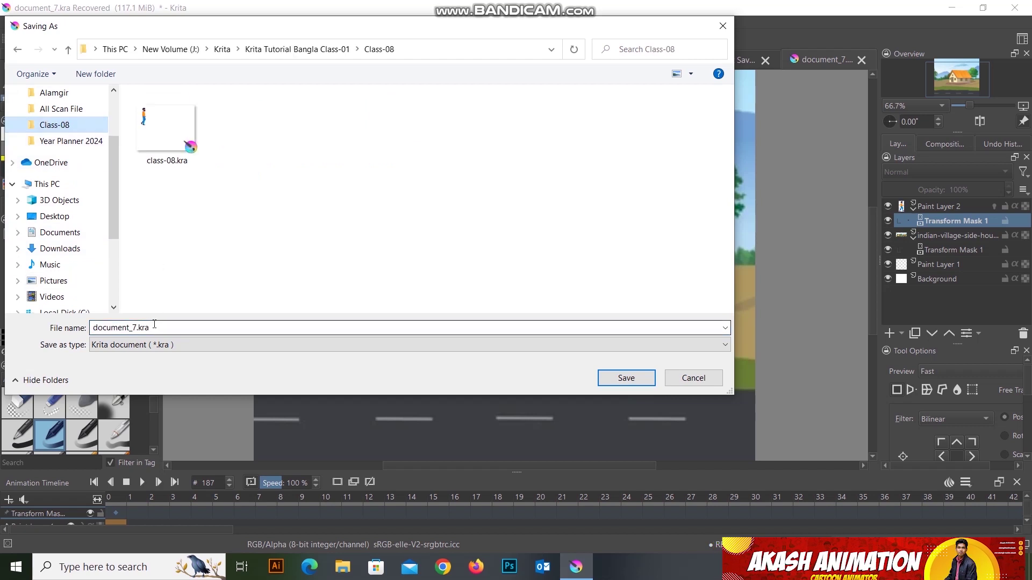